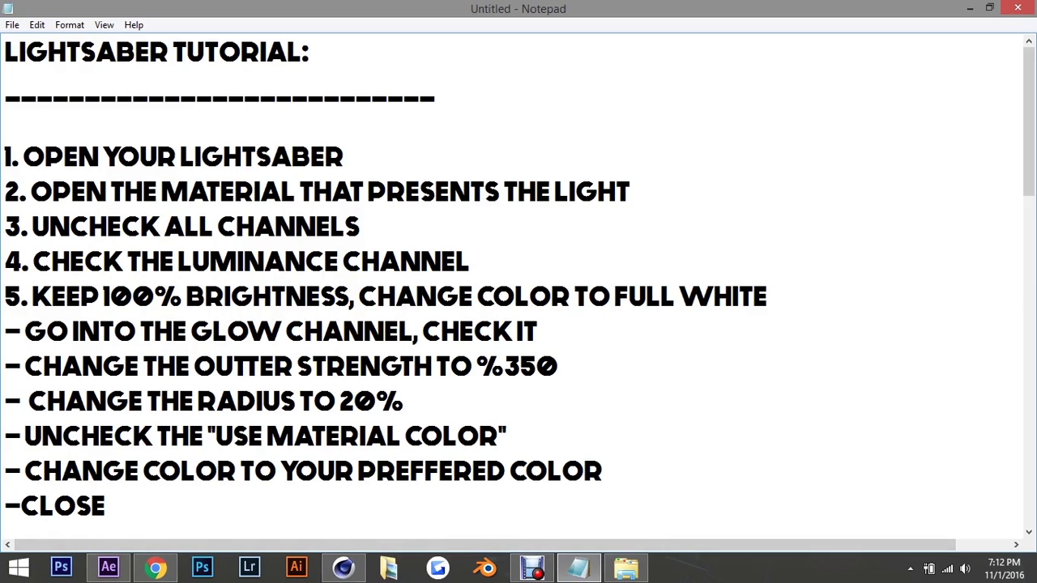
Open Eternal Empire Lightsaber.obj in Cinema 4D, accepting the default OBJ import settings
{"action": "key", "text": "shift+Right"}
{"action": "key", "text": "shift+Right"}
{"action": "key", "text": "shift+Right"}
{"action": "key", "text": "shift+Right"}
{"action": "key", "text": "Right"}
{"action": "left_click", "coordinate": [343, 567]}
{"action": "left_click", "coordinate": [13, 25]}
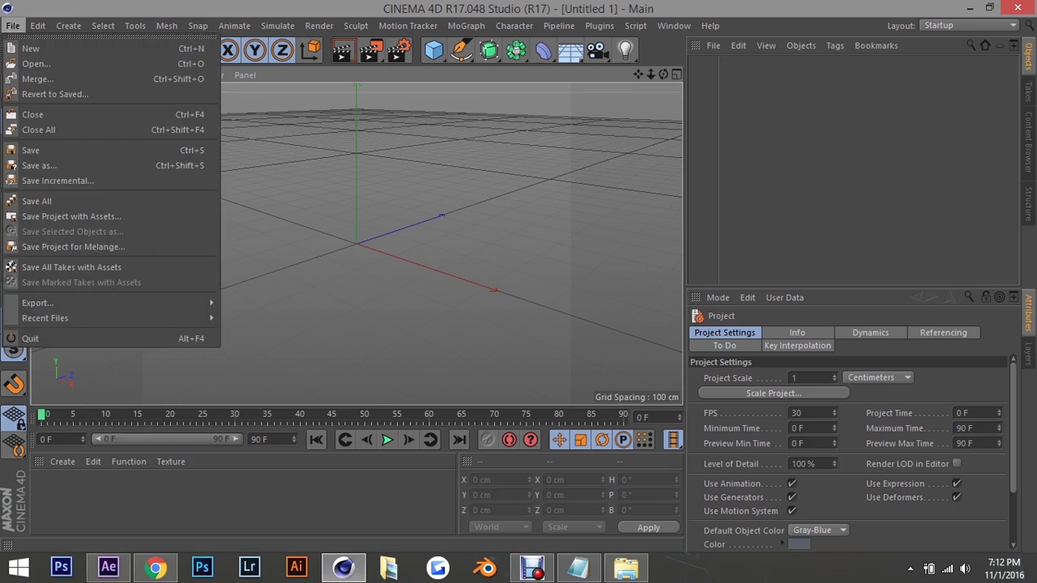
{"action": "left_click", "coordinate": [36, 63]}
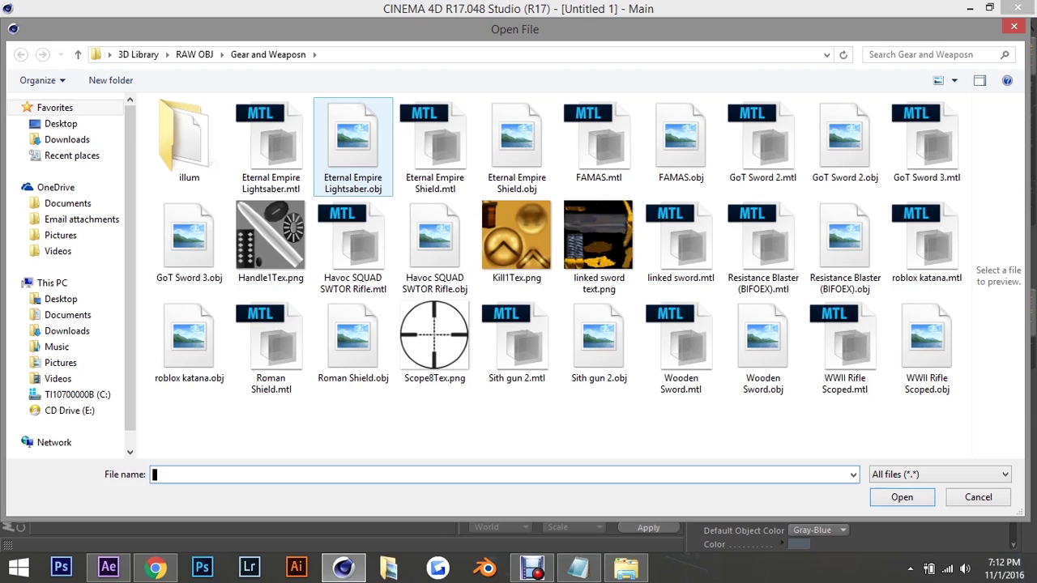
{"action": "left_click", "coordinate": [354, 148]}
{"action": "left_click", "coordinate": [896, 495]}
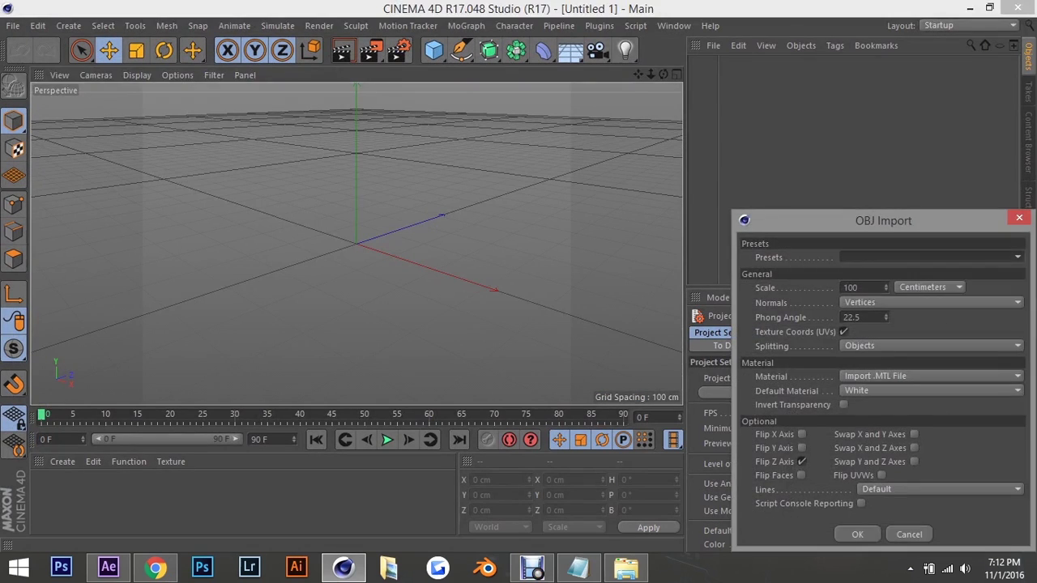
{"action": "left_click", "coordinate": [795, 534]}
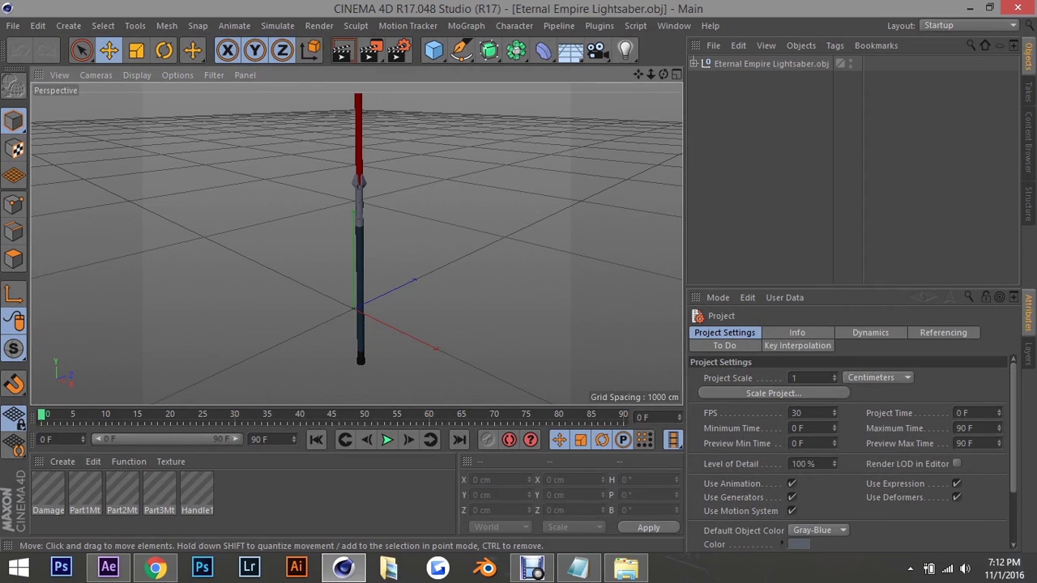
Pan and zoom the viewport to frame the lightsaber blade
{"action": "left_click_drag", "start_coordinate": [638, 74], "coordinate": [637, 113]}
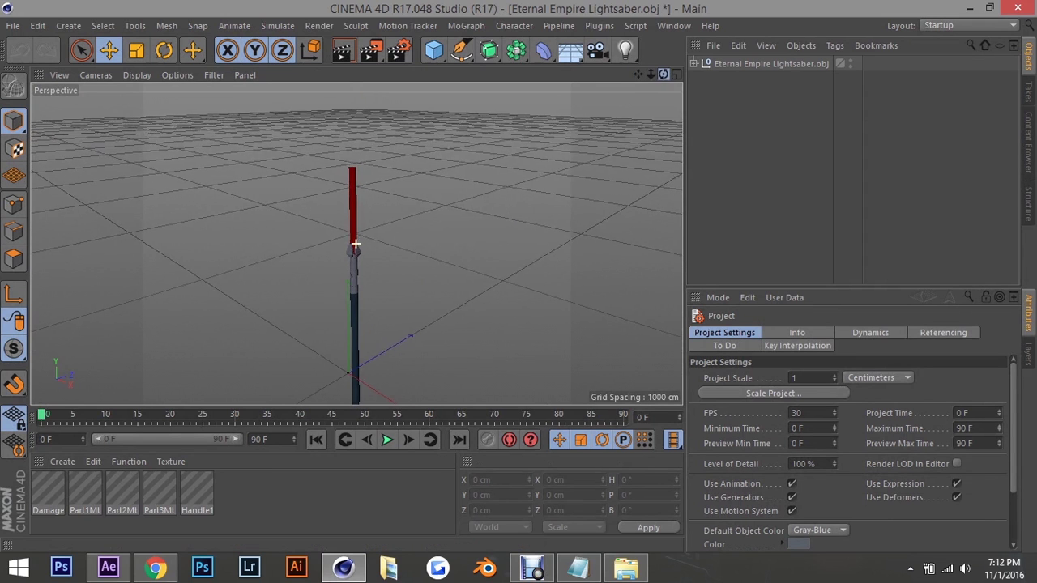
{"action": "left_click_drag", "start_coordinate": [649, 74], "coordinate": [649, 89]}
{"action": "scroll", "coordinate": [357, 244], "scroll_direction": "up", "scroll_amount": 3}
{"action": "scroll", "coordinate": [357, 244], "scroll_direction": "up", "scroll_amount": 3}
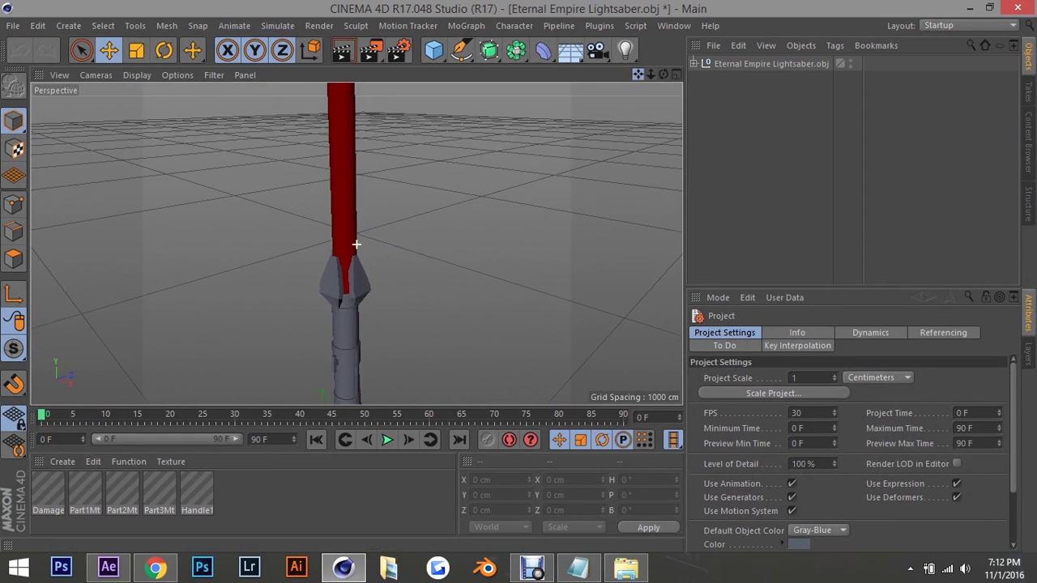
{"action": "scroll", "coordinate": [357, 244], "scroll_direction": "up", "scroll_amount": 3}
{"action": "scroll", "coordinate": [356, 244], "scroll_direction": "up", "scroll_amount": 3}
{"action": "scroll", "coordinate": [357, 244], "scroll_direction": "up", "scroll_amount": 3}
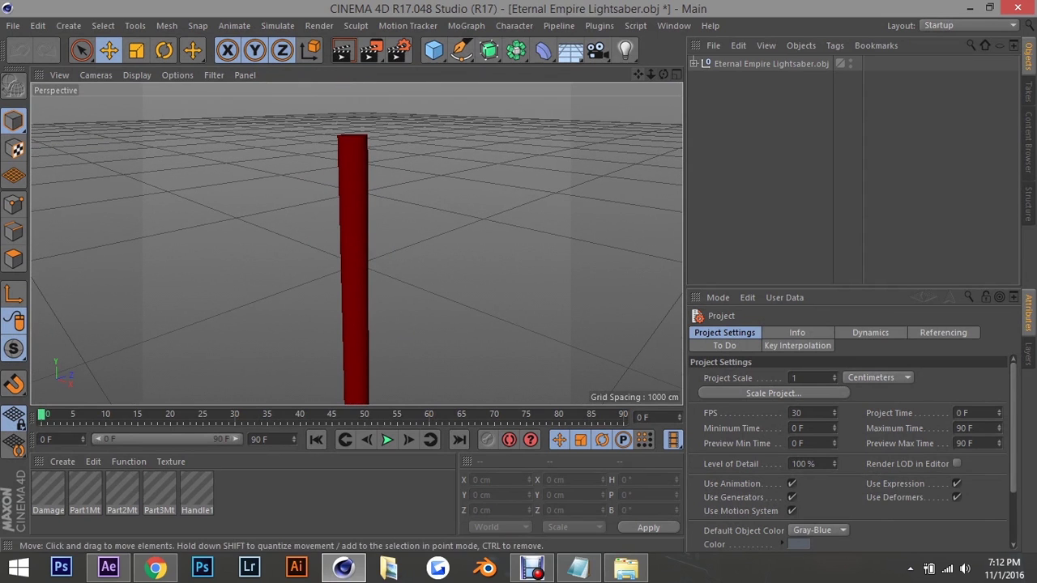
Highlight step 2 about the light material in the tutorial notes
{"action": "key", "text": "alt+Tab"}
{"action": "left_click_drag", "start_coordinate": [21, 192], "coordinate": [577, 192]}
{"action": "left_click", "coordinate": [283, 192]}
{"action": "left_click_drag", "start_coordinate": [30, 192], "coordinate": [614, 192]}
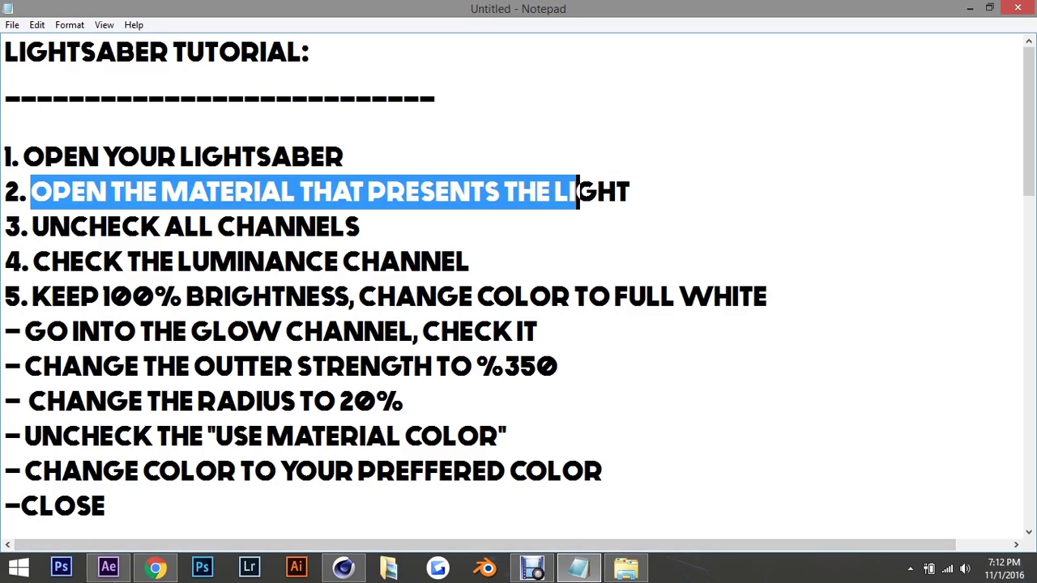
{"action": "left_click", "coordinate": [617, 193]}
{"action": "left_click_drag", "start_coordinate": [630, 192], "coordinate": [31, 193]}
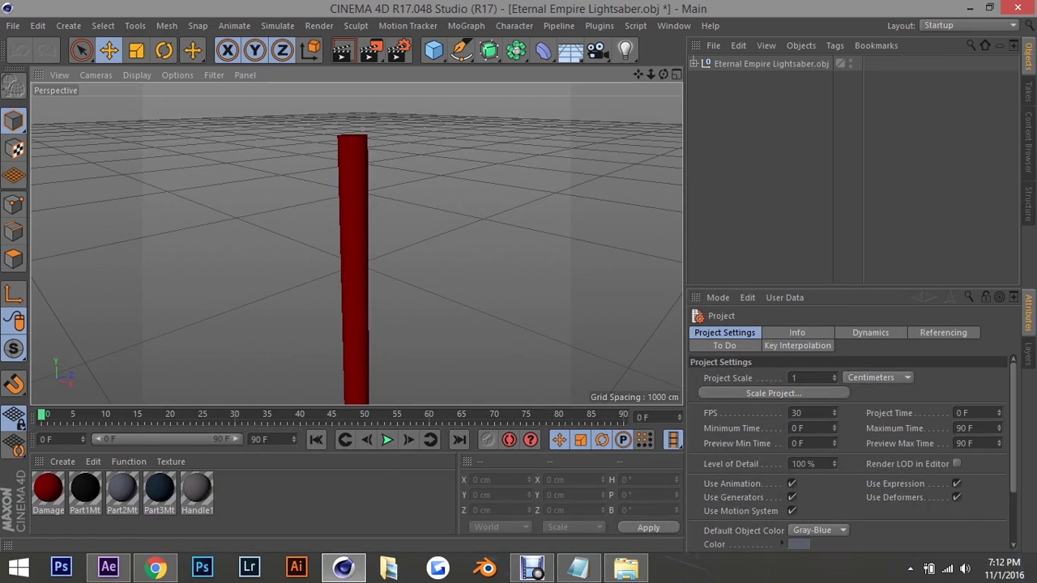
Open the Damage material and uncheck its Color, Transparency, Reflectance and Alpha channels
{"action": "double_click", "coordinate": [48, 488]}
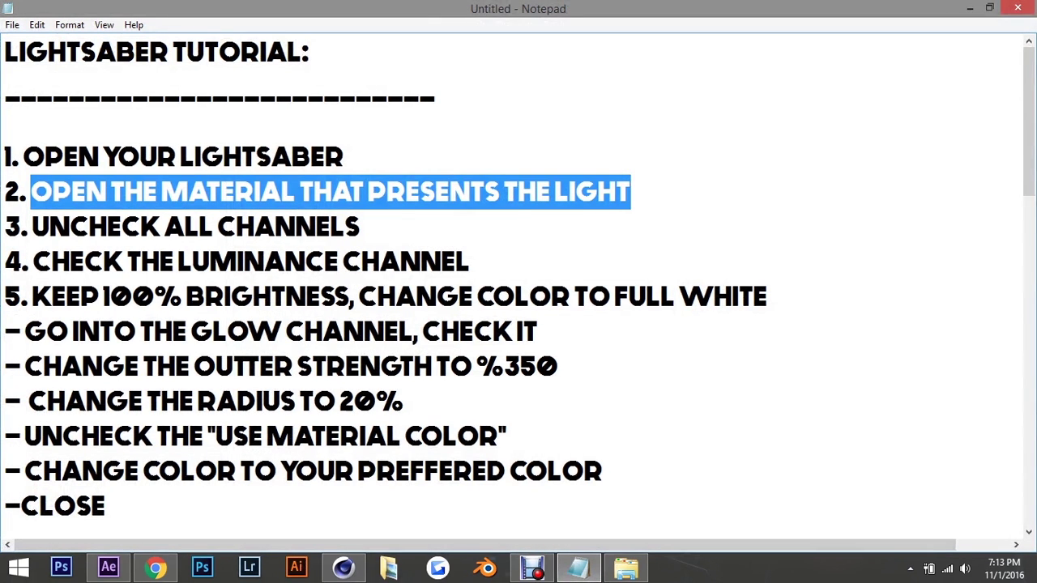
{"action": "left_click", "coordinate": [23, 227]}
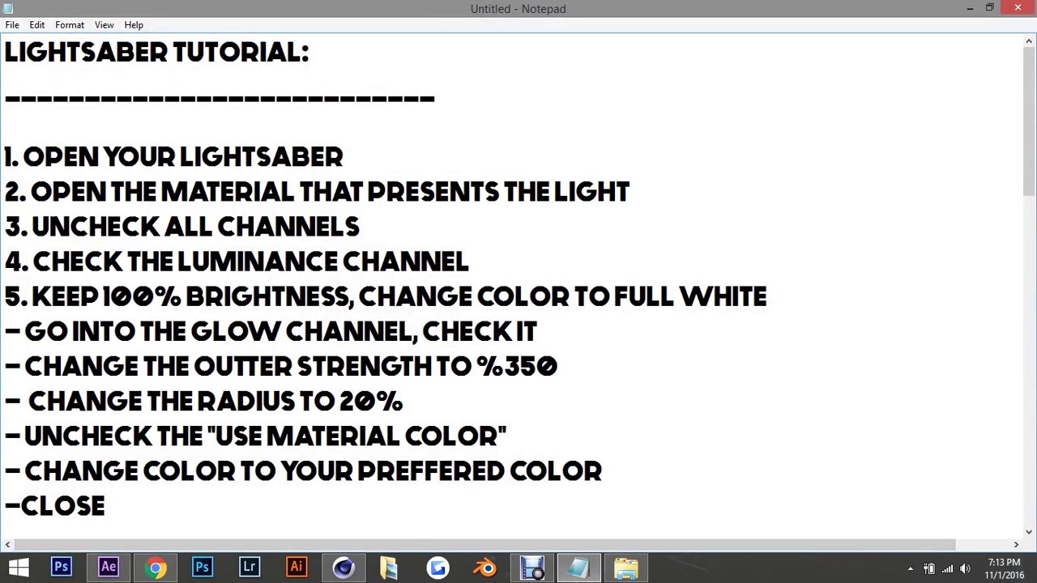
{"action": "left_click_drag", "start_coordinate": [21, 227], "coordinate": [364, 226]}
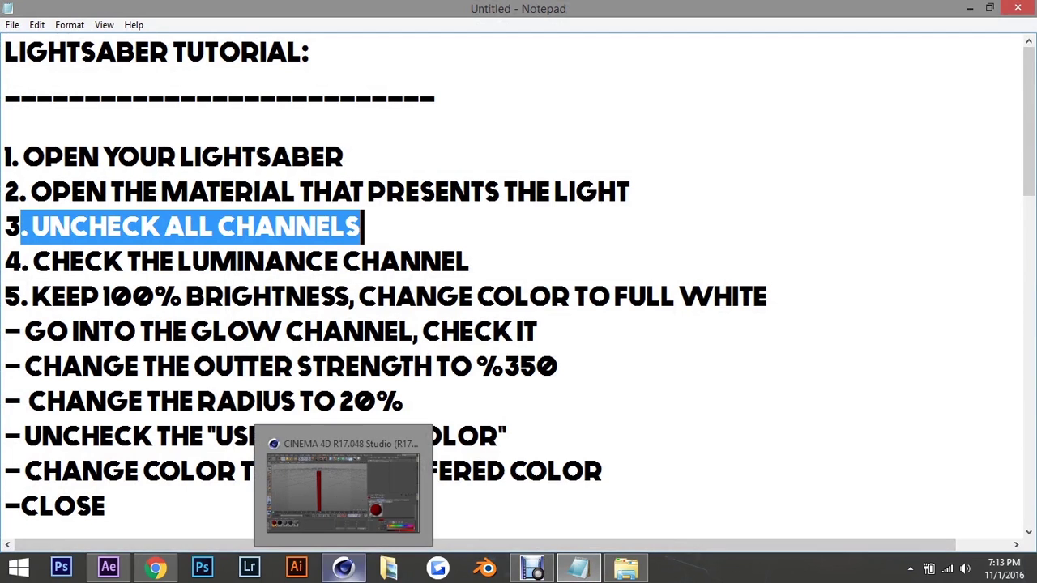
{"action": "left_click", "coordinate": [344, 568]}
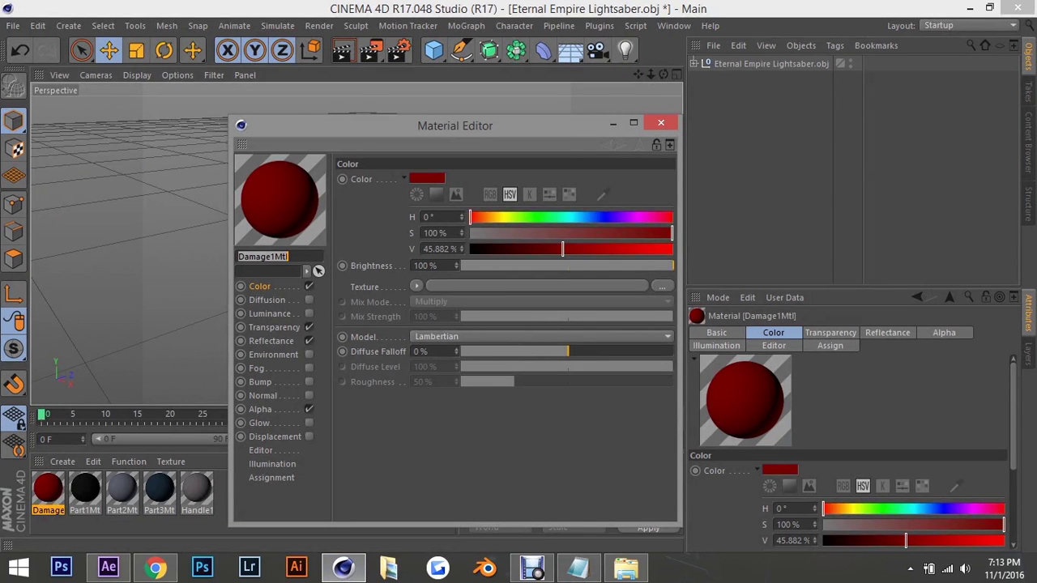
{"action": "left_click", "coordinate": [309, 286]}
{"action": "left_click", "coordinate": [309, 327]}
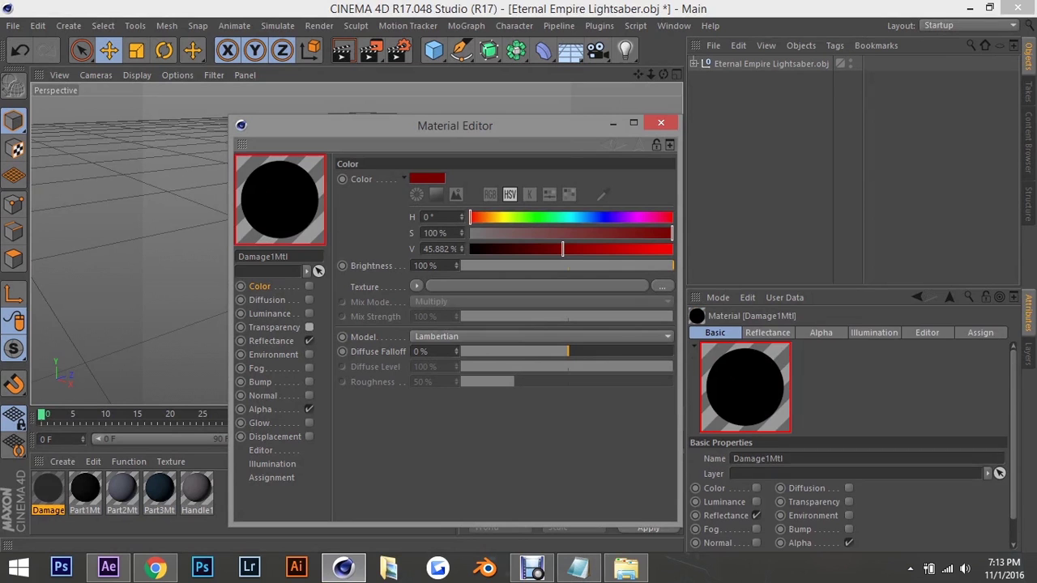
{"action": "left_click", "coordinate": [308, 341]}
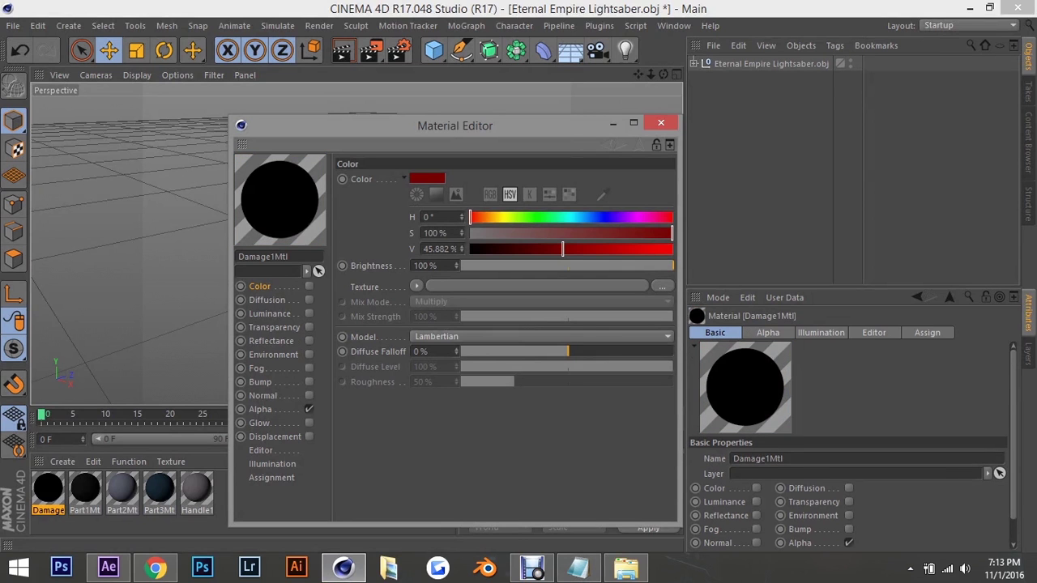
{"action": "left_click", "coordinate": [309, 409]}
Check step 4 in the notes and show the Luminance channel settings
{"action": "left_click", "coordinate": [577, 567]}
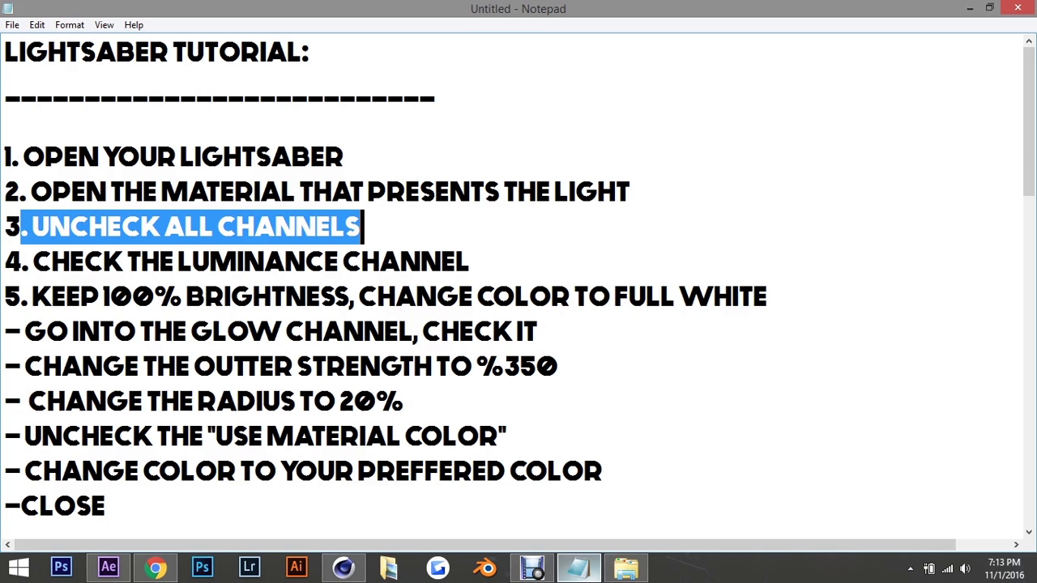
{"action": "left_click_drag", "start_coordinate": [5, 261], "coordinate": [473, 261]}
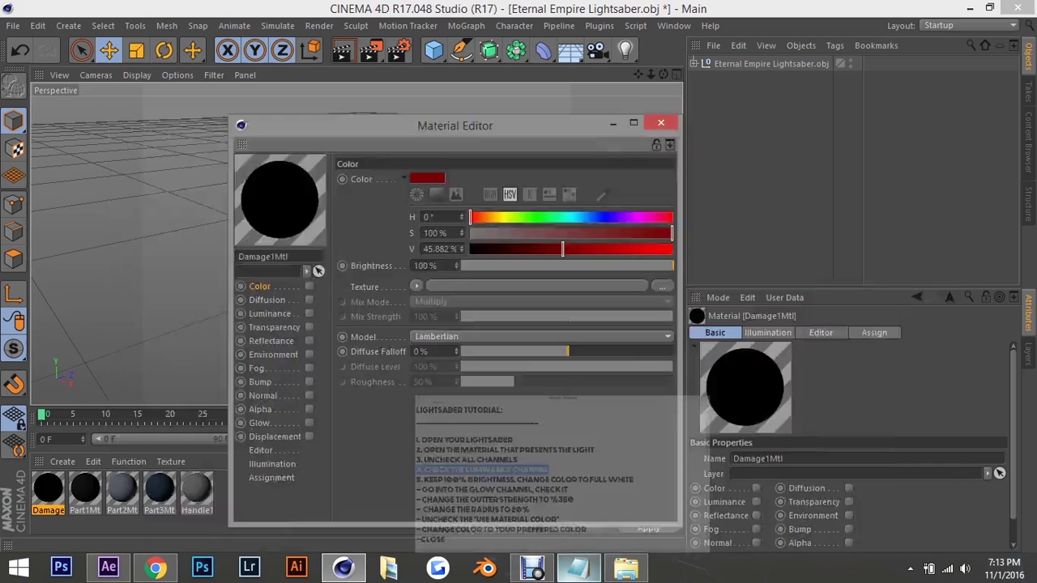
{"action": "left_click", "coordinate": [269, 313]}
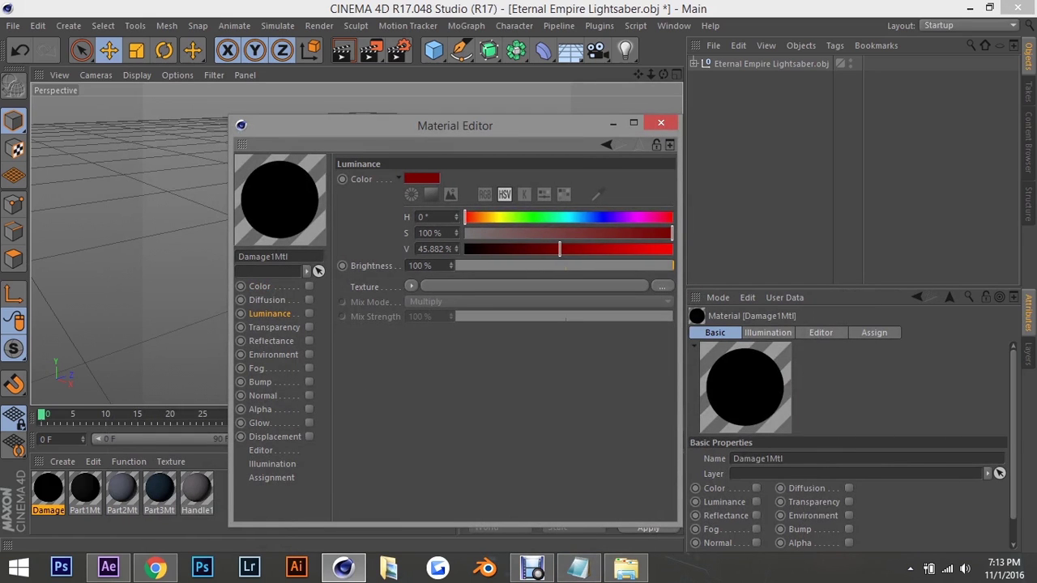
Enable Luminance and set its colour to full white at 100% brightness
{"action": "left_click", "coordinate": [308, 314]}
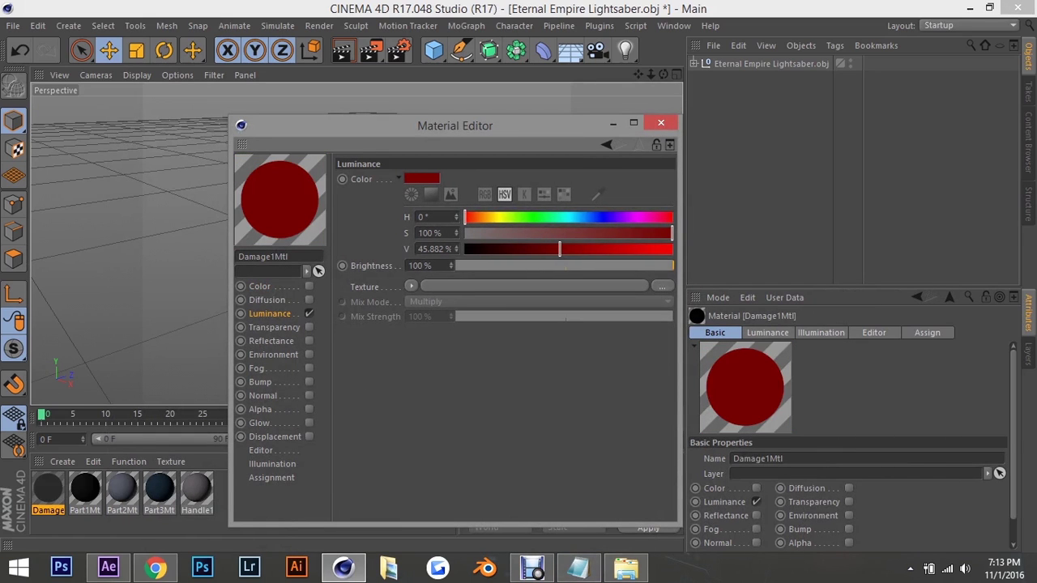
{"action": "left_click", "coordinate": [578, 567]}
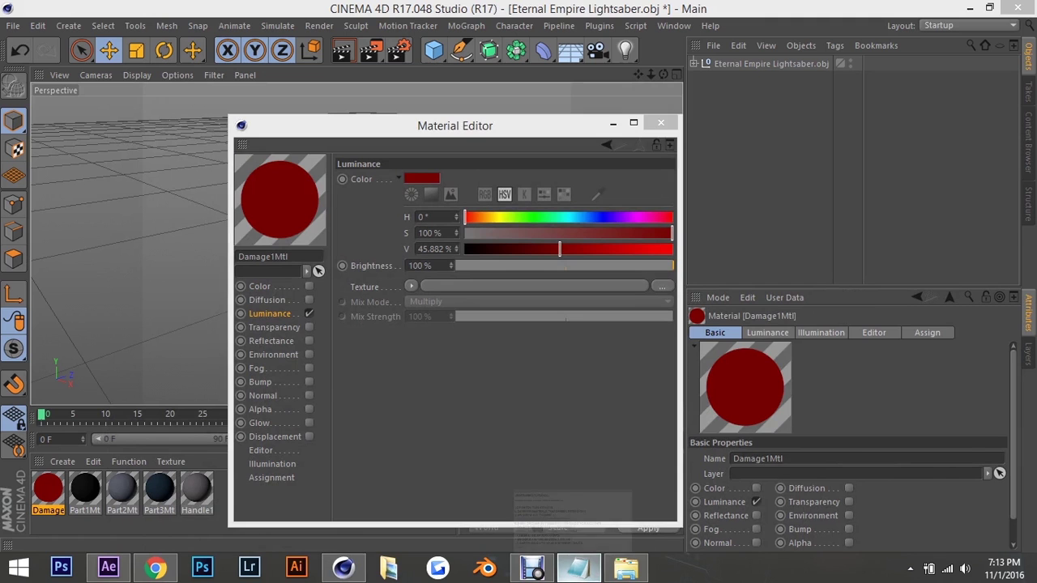
{"action": "left_click", "coordinate": [24, 297]}
{"action": "left_click_drag", "start_coordinate": [24, 296], "coordinate": [770, 297]}
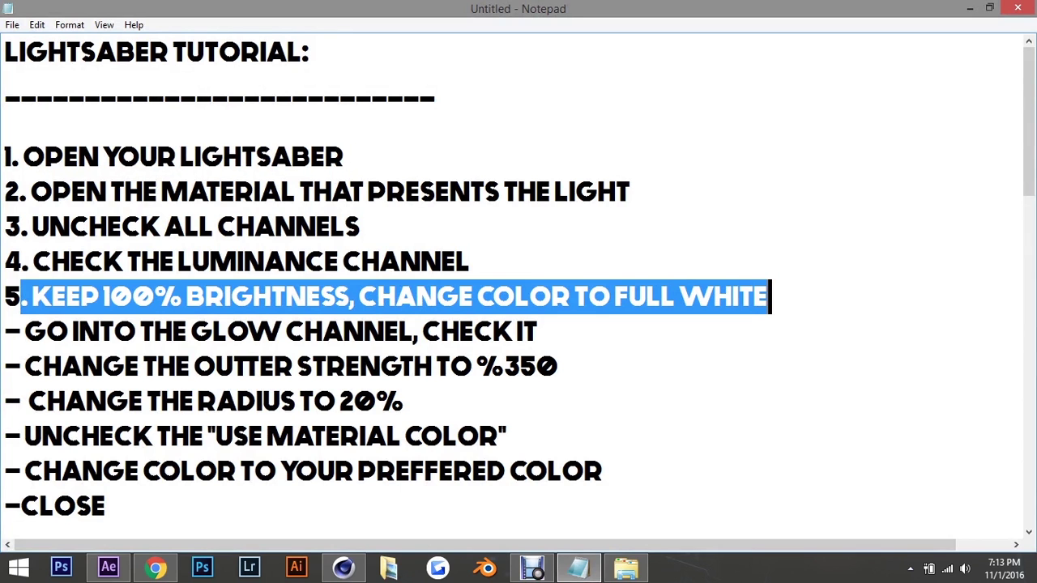
{"action": "left_click", "coordinate": [578, 567]}
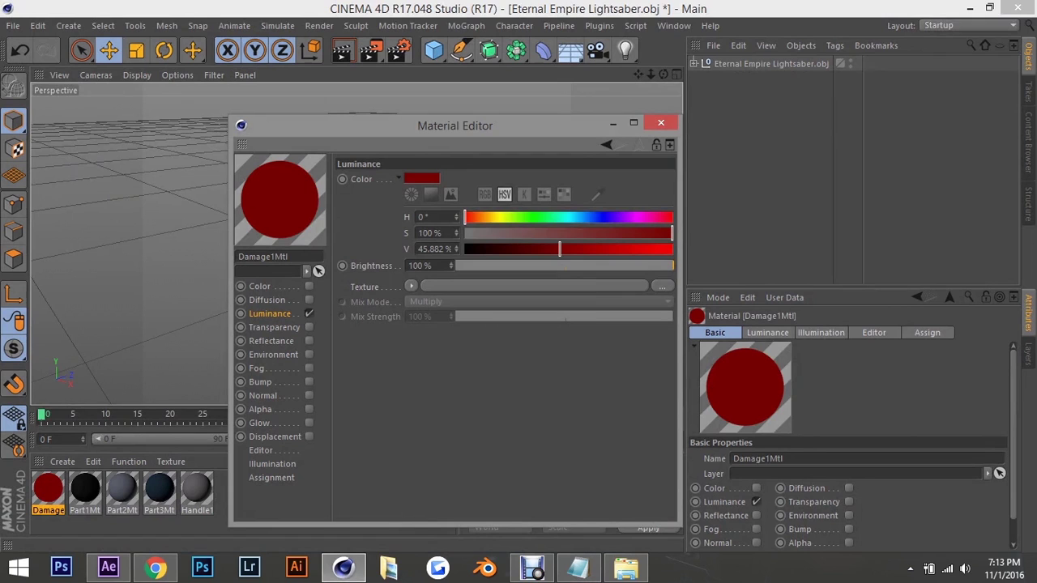
{"action": "mouse_move", "coordinate": [559, 249]}
{"action": "left_mouse_down"}
{"action": "mouse_move", "coordinate": [672, 249]}
{"action": "mouse_move", "coordinate": [465, 233]}
{"action": "left_mouse_up"}
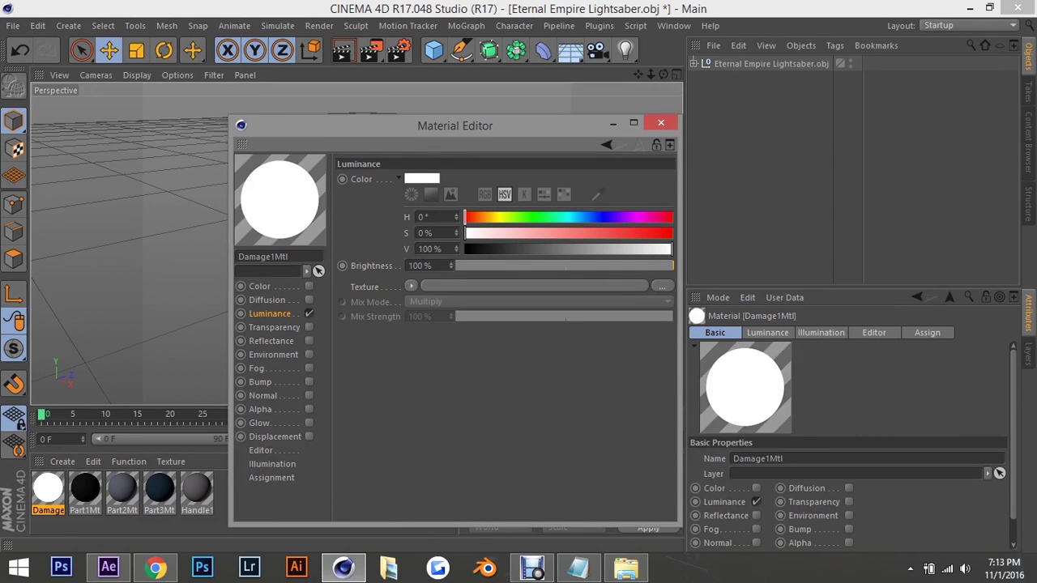
Highlight the glow channel step in the tutorial notes
{"action": "left_click", "coordinate": [578, 567]}
{"action": "left_click_drag", "start_coordinate": [5, 330], "coordinate": [540, 330]}
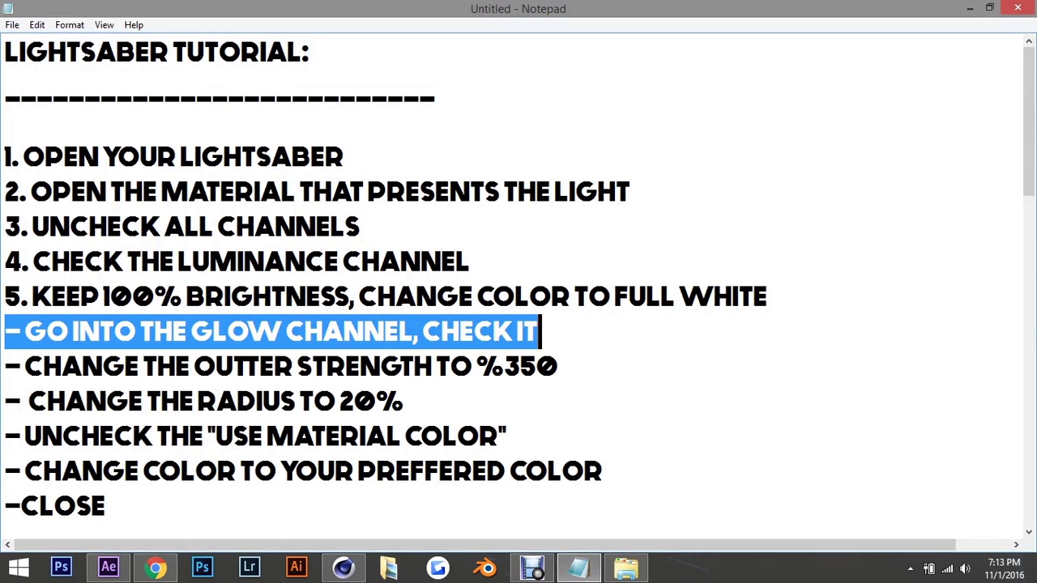
{"action": "left_click", "coordinate": [577, 568]}
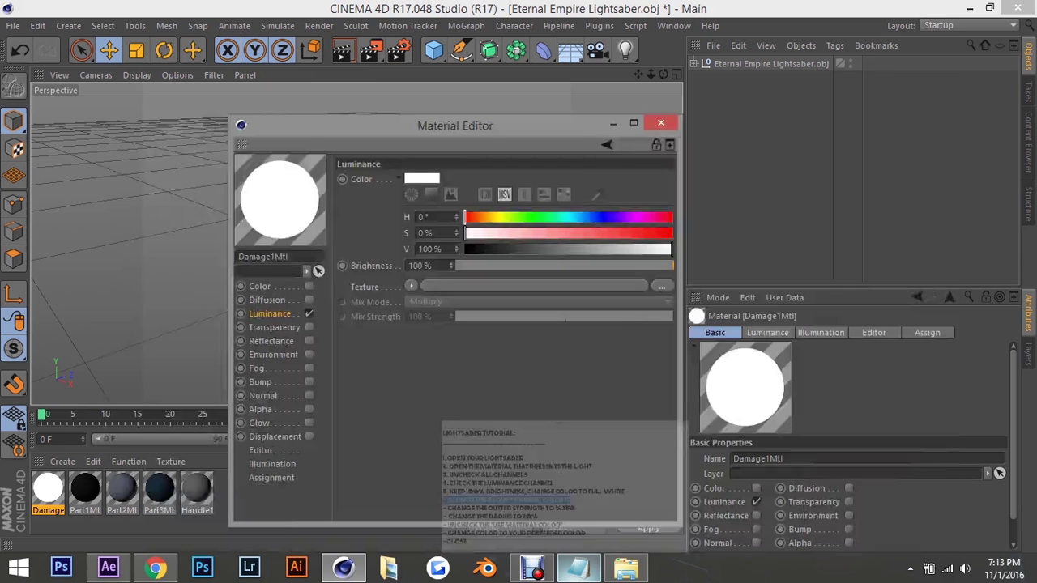
Enable the Glow channel and set Outer Strength to 350%
{"action": "left_click", "coordinate": [309, 423]}
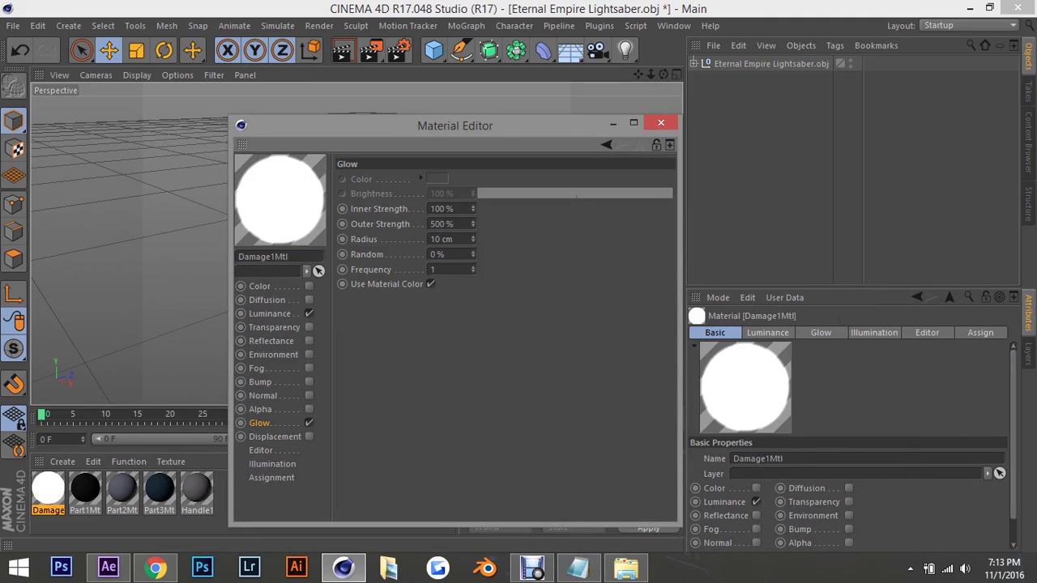
{"action": "key", "text": "ctrl+z"}
{"action": "left_click", "coordinate": [308, 423]}
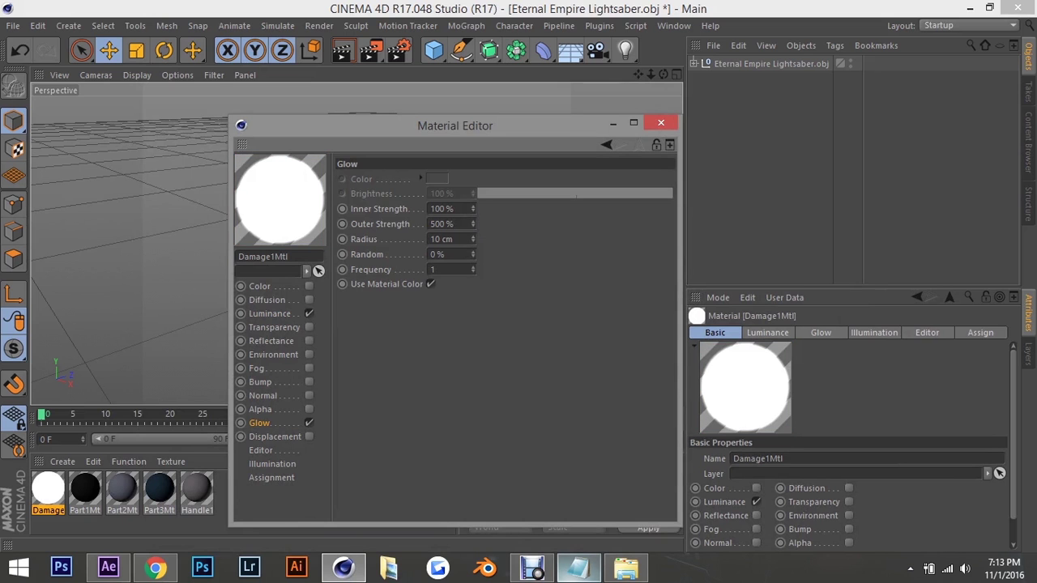
{"action": "left_click", "coordinate": [578, 567]}
{"action": "left_click_drag", "start_coordinate": [5, 367], "coordinate": [560, 366]}
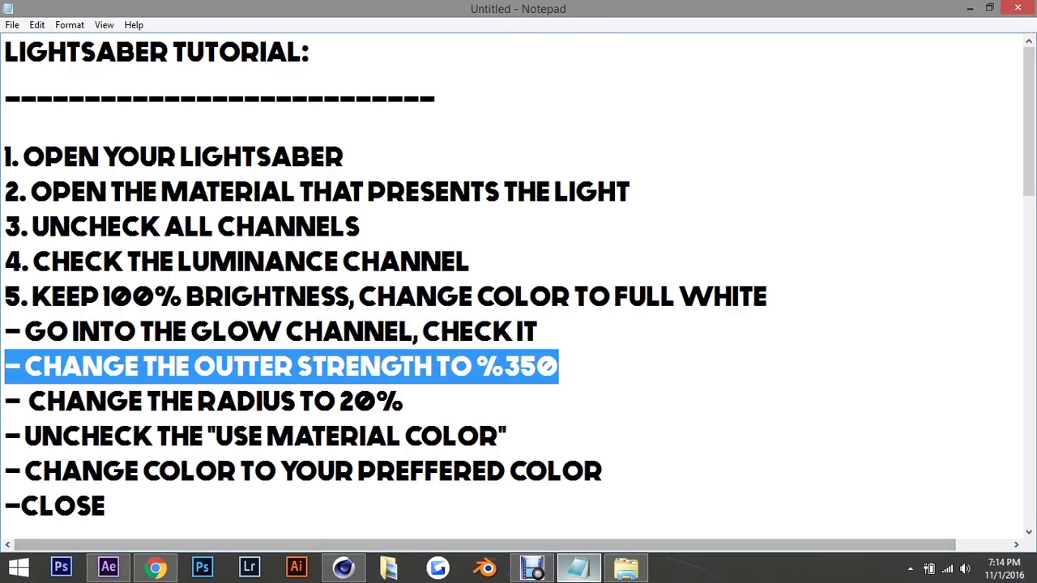
{"action": "left_click", "coordinate": [578, 567]}
{"action": "type", "text": "250"}
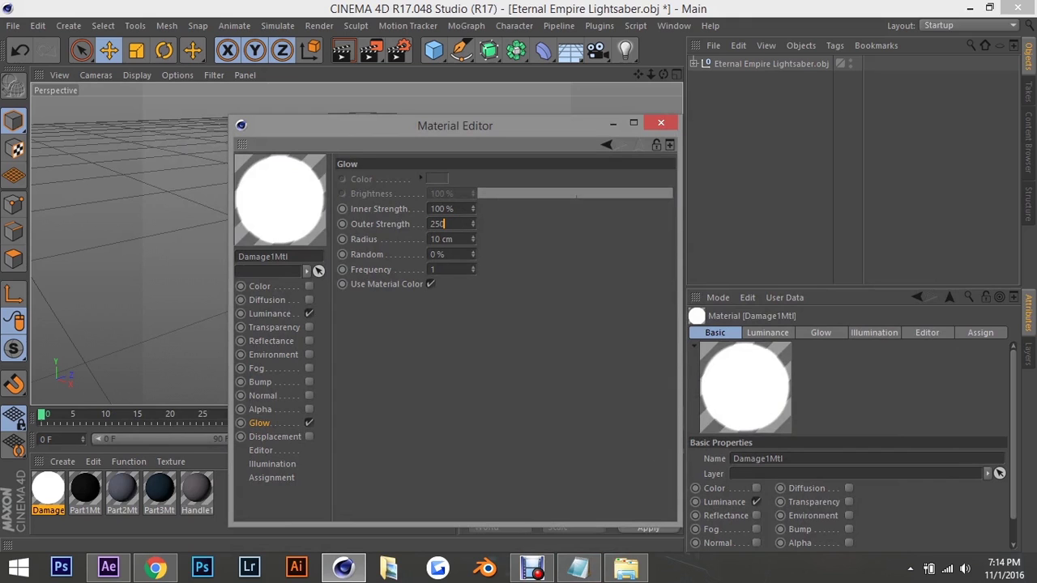
{"action": "type", "text": "350"}
{"action": "key", "text": "Return"}
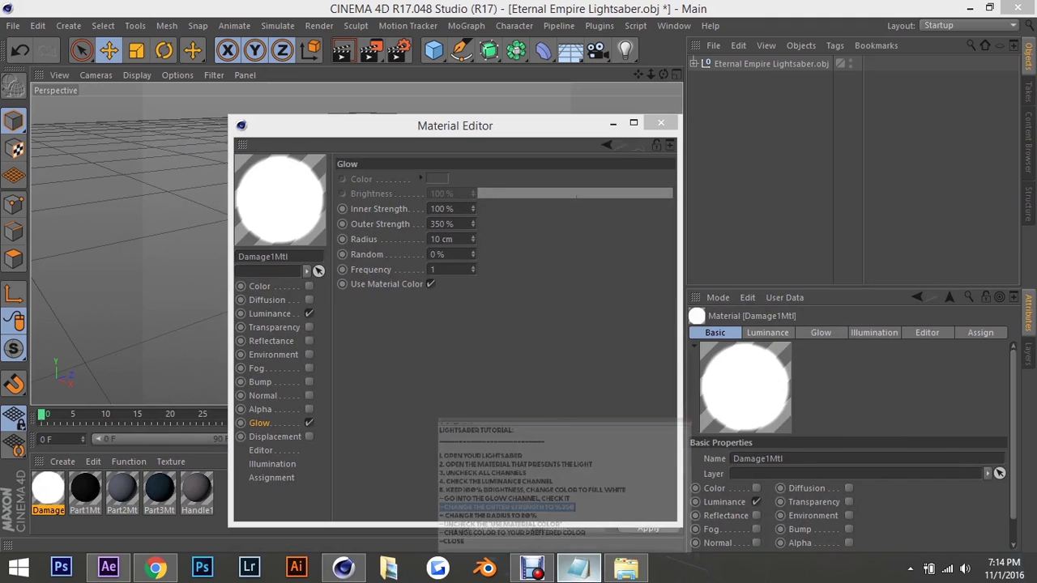
Set the glow Radius to 20 cm
{"action": "left_click", "coordinate": [578, 567]}
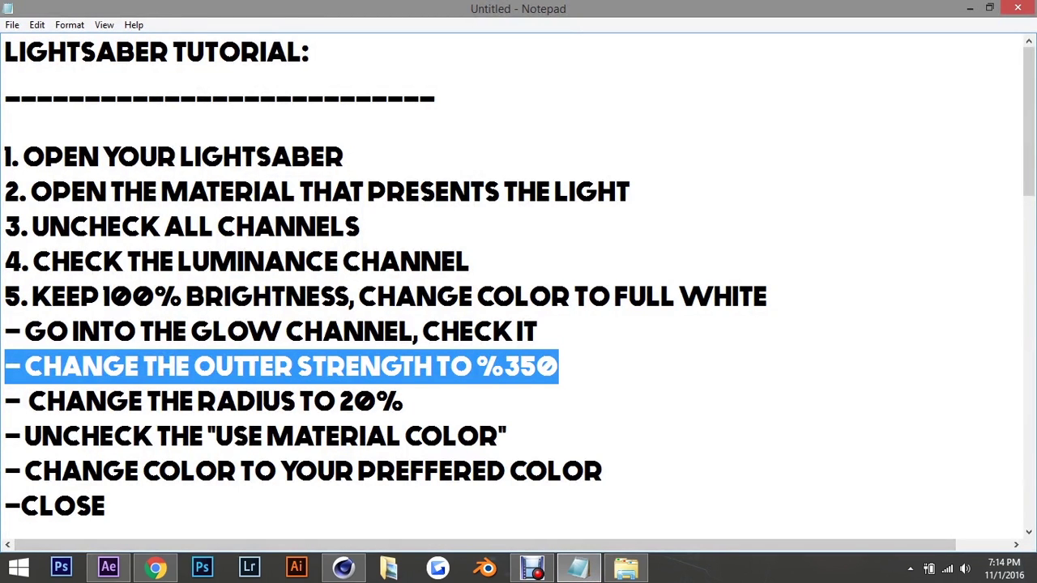
{"action": "left_click", "coordinate": [181, 401]}
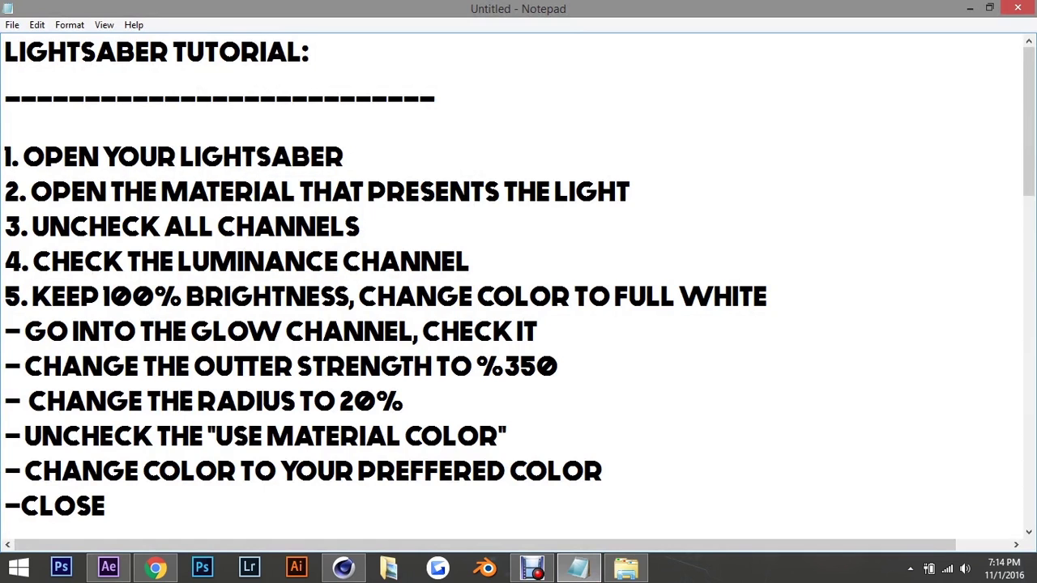
{"action": "left_click_drag", "start_coordinate": [21, 401], "coordinate": [407, 401]}
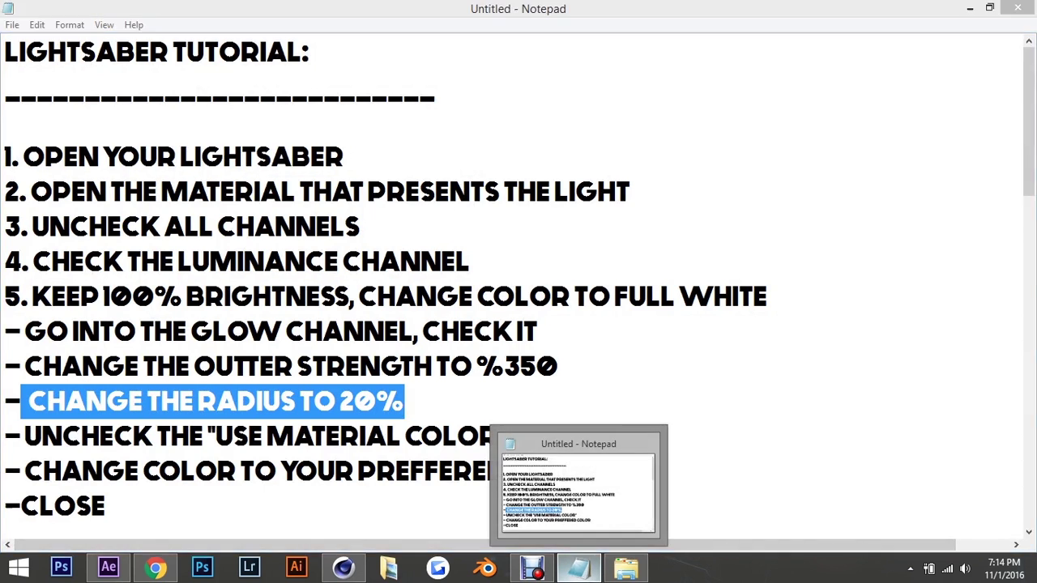
{"action": "left_click", "coordinate": [579, 567]}
{"action": "key", "text": "Tab"}
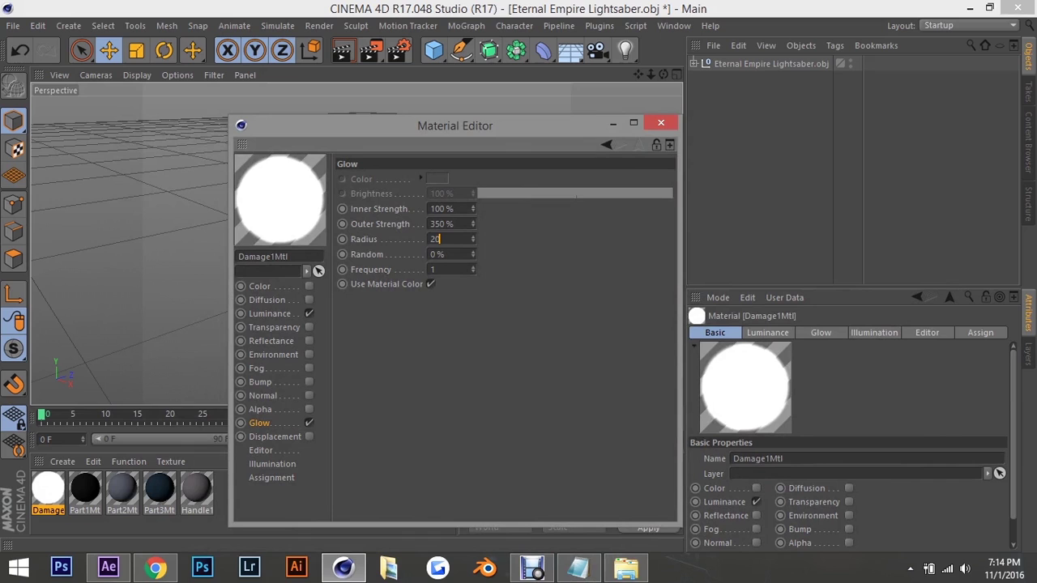
{"action": "key", "text": "Return"}
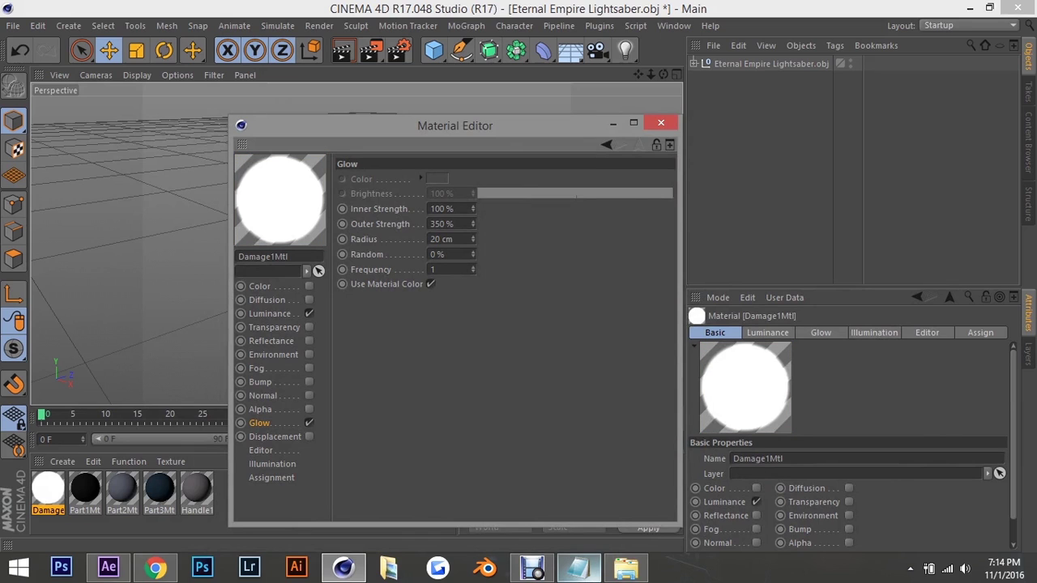
Uncheck Use Material Color for the glow
{"action": "left_click", "coordinate": [579, 567]}
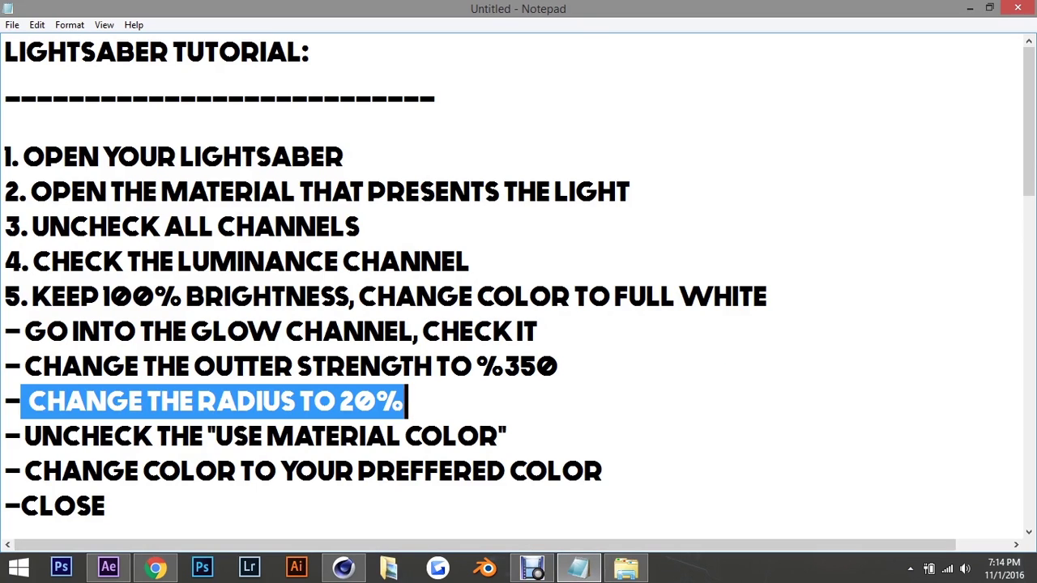
{"action": "left_click_drag", "start_coordinate": [5, 436], "coordinate": [510, 436]}
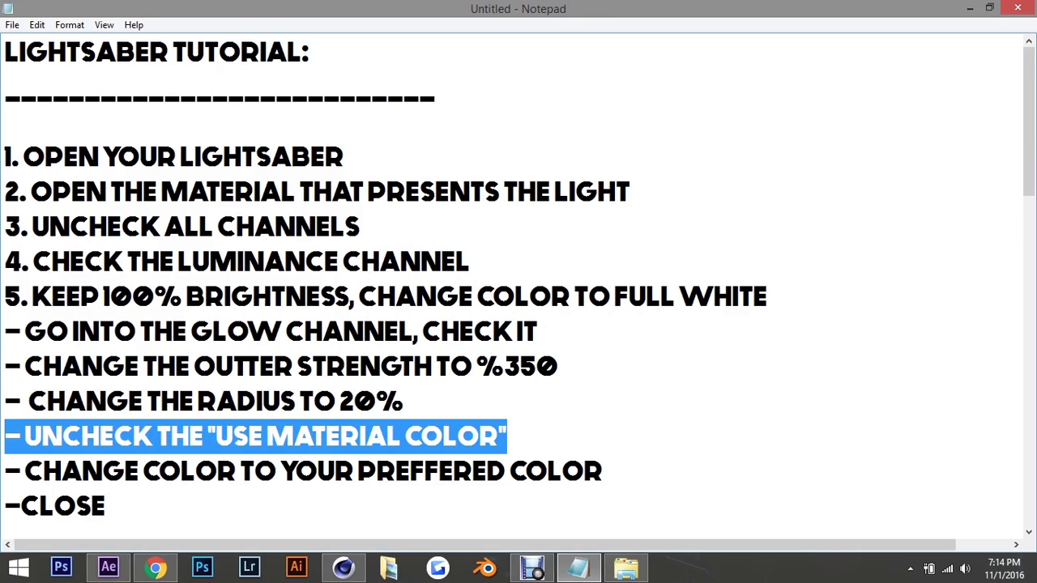
{"action": "key", "text": "alt+Tab"}
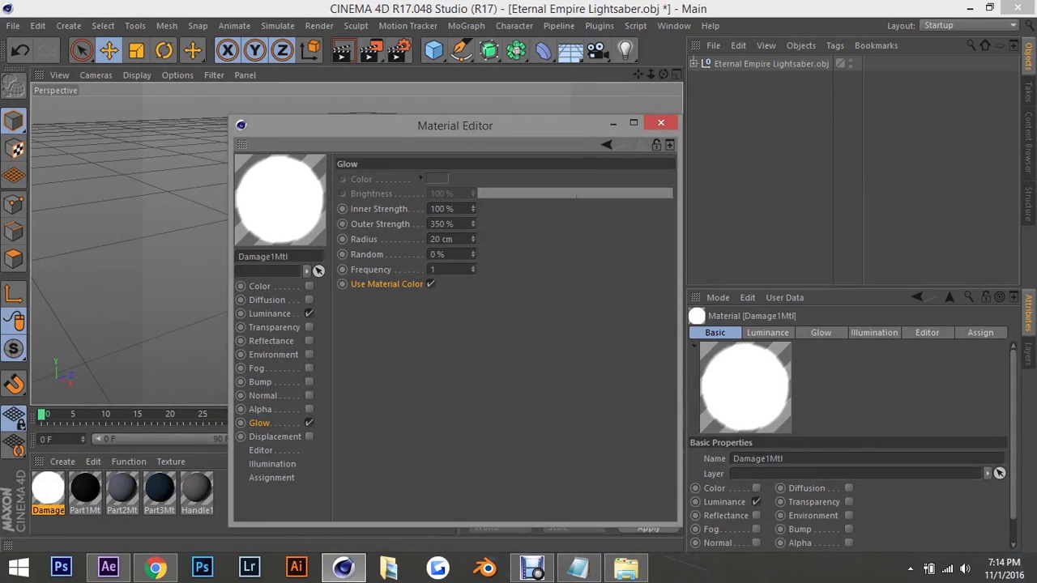
{"action": "left_click", "coordinate": [431, 283]}
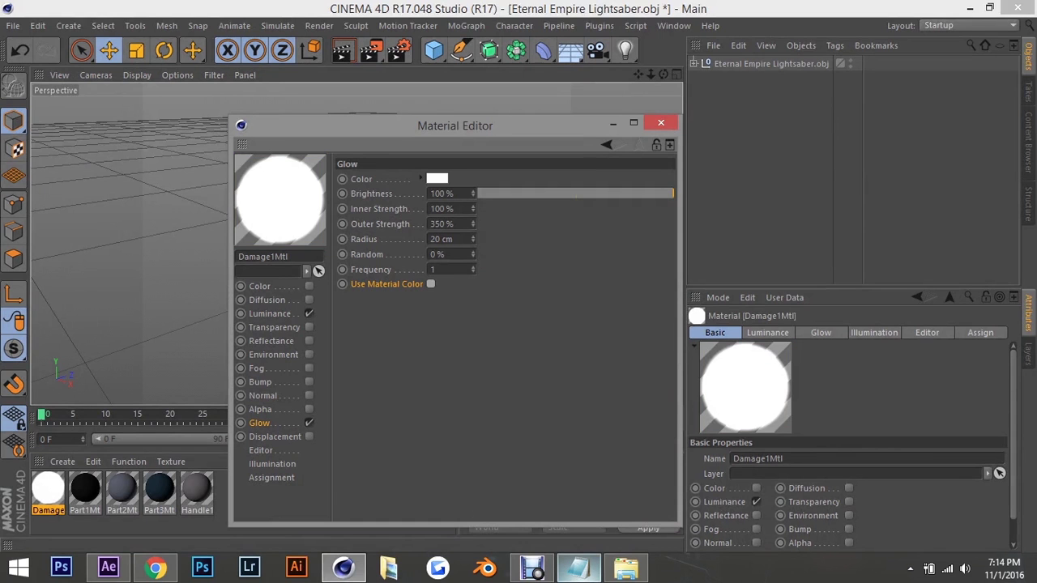
{"action": "left_click", "coordinate": [577, 567]}
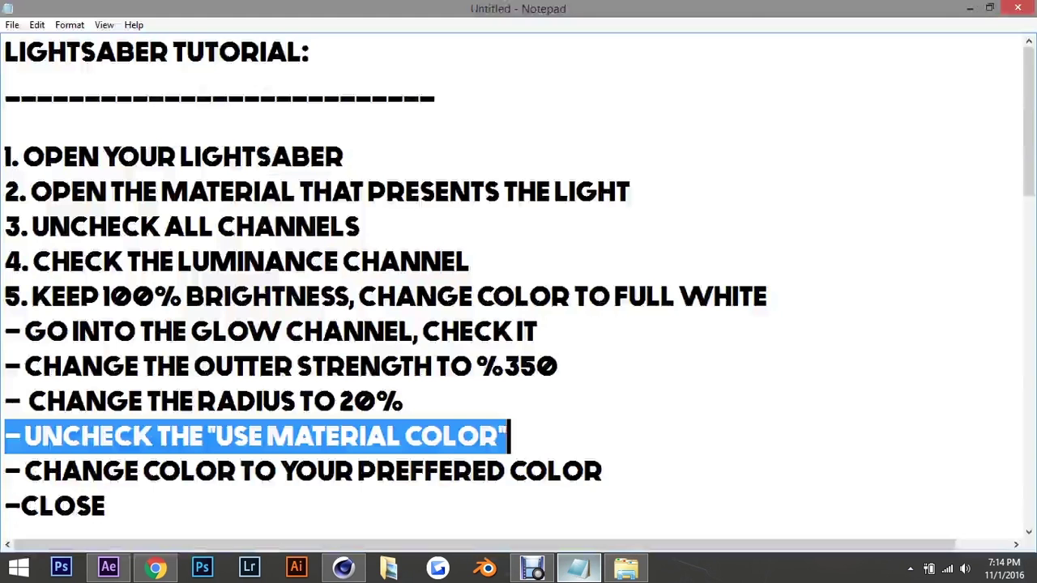
Read the 'CHANGE COLOR' step in the notes, then return to the Material Editor
{"action": "scroll", "coordinate": [519, 296], "scroll_direction": "down", "scroll_amount": 2}
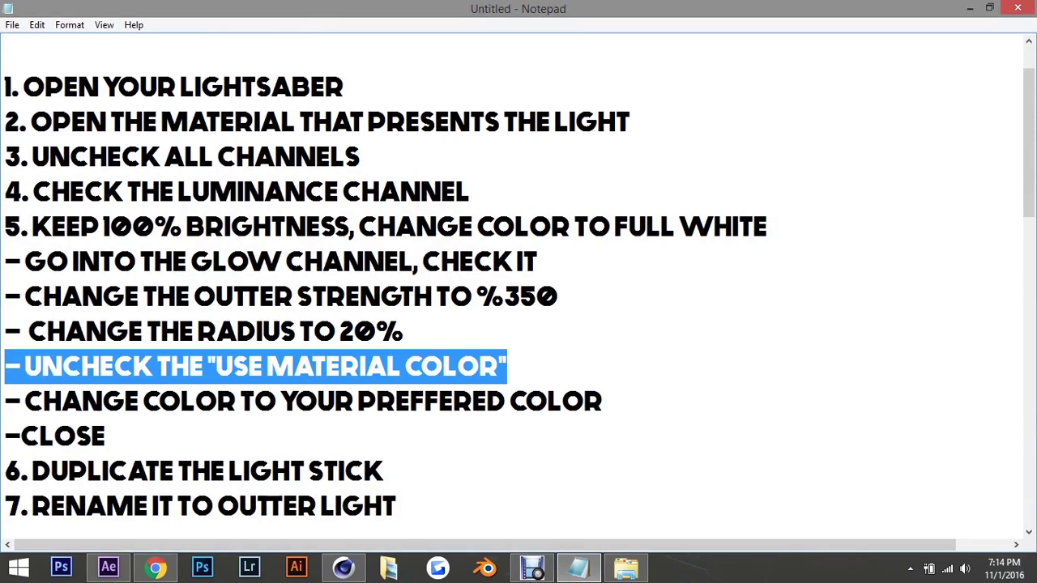
{"action": "left_click_drag", "start_coordinate": [5, 401], "coordinate": [606, 401]}
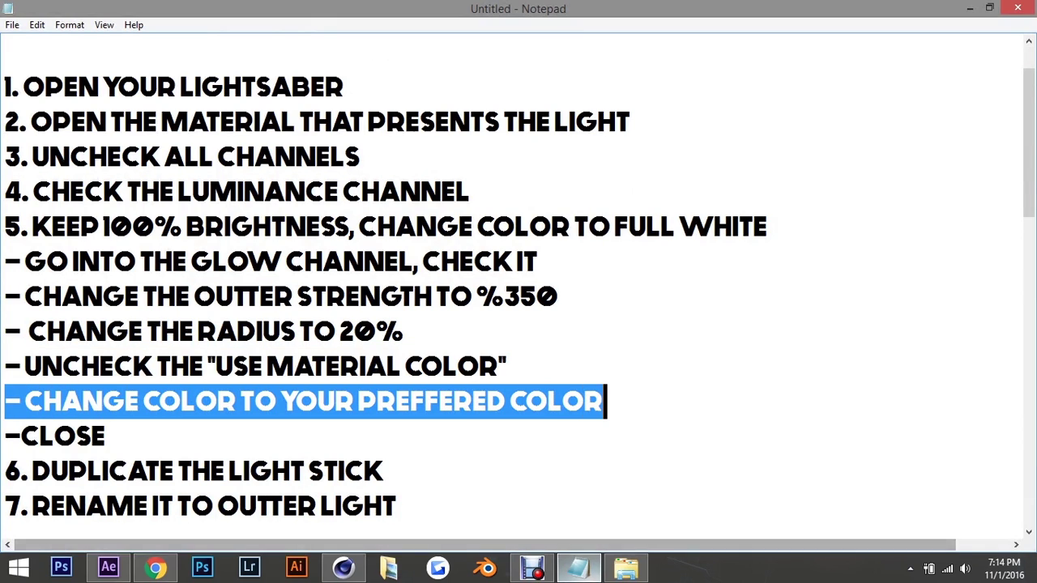
{"action": "left_click", "coordinate": [577, 567]}
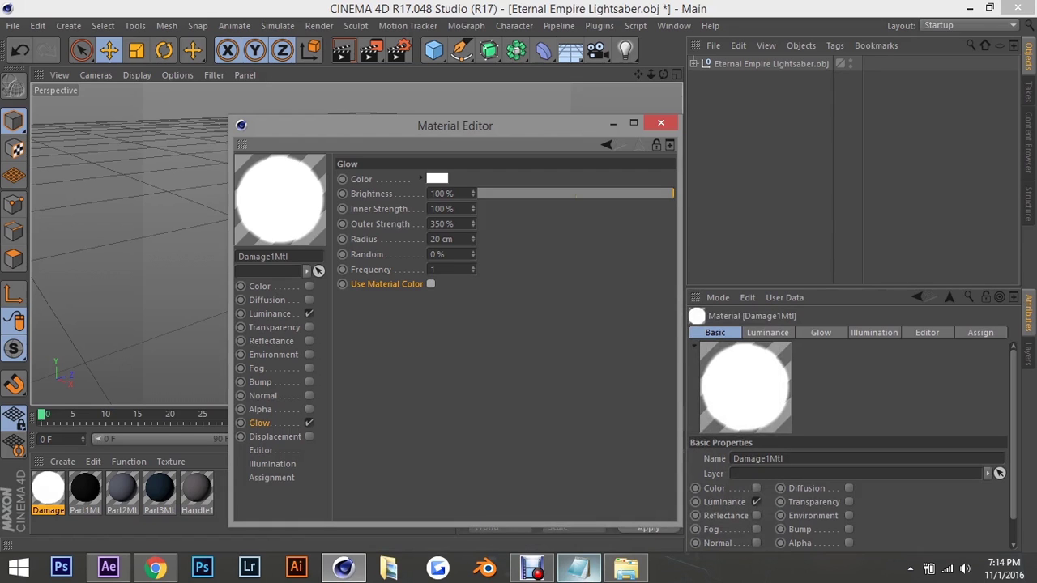
Set the glow colour to red (H 0°, S 100%) and close the Material Editor
{"action": "left_click", "coordinate": [435, 176]}
{"action": "left_click_drag", "start_coordinate": [393, 195], "coordinate": [532, 194]}
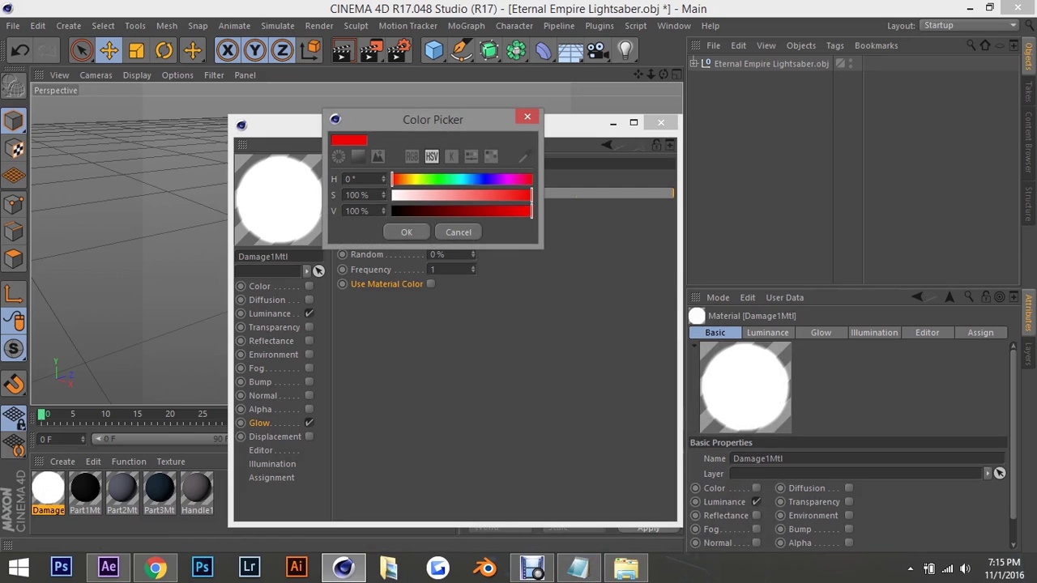
{"action": "left_click", "coordinate": [406, 231]}
{"action": "left_click", "coordinate": [578, 567]}
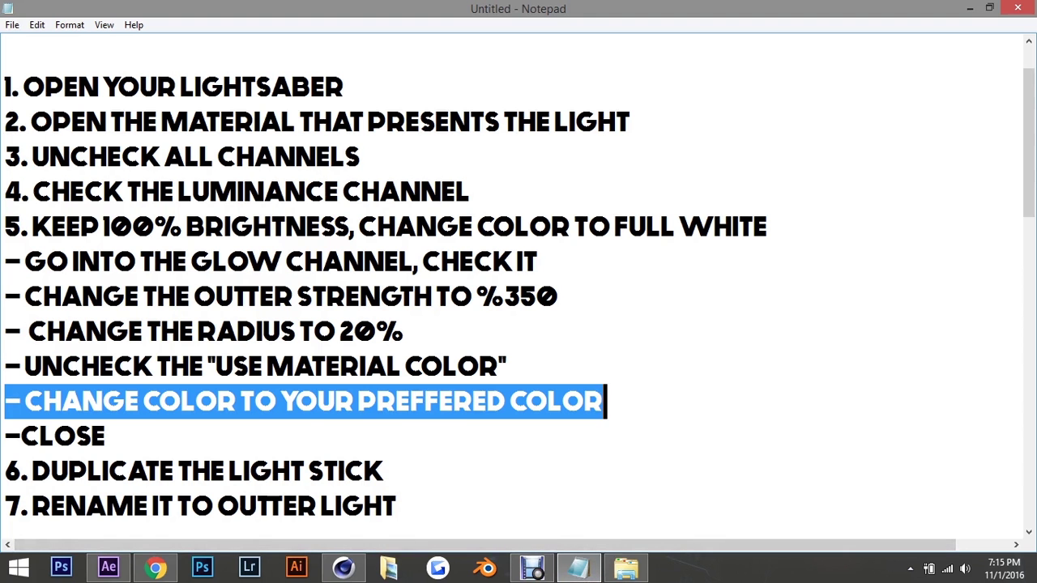
{"action": "left_click_drag", "start_coordinate": [5, 436], "coordinate": [109, 436]}
{"action": "left_click", "coordinate": [578, 568]}
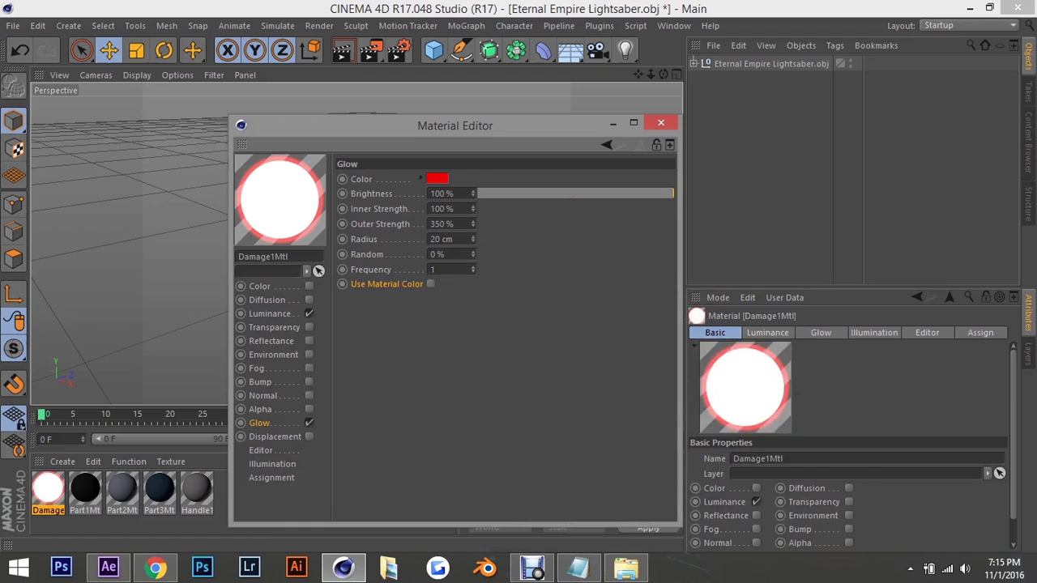
{"action": "left_click", "coordinate": [660, 122]}
Read the step about duplicating the light stick and select the Damage1 blade object
{"action": "left_click", "coordinate": [578, 567]}
{"action": "scroll", "coordinate": [518, 307], "scroll_direction": "down", "scroll_amount": 1}
{"action": "scroll", "coordinate": [519, 308], "scroll_direction": "down", "scroll_amount": 1}
{"action": "left_click_drag", "start_coordinate": [5, 366], "coordinate": [388, 367]}
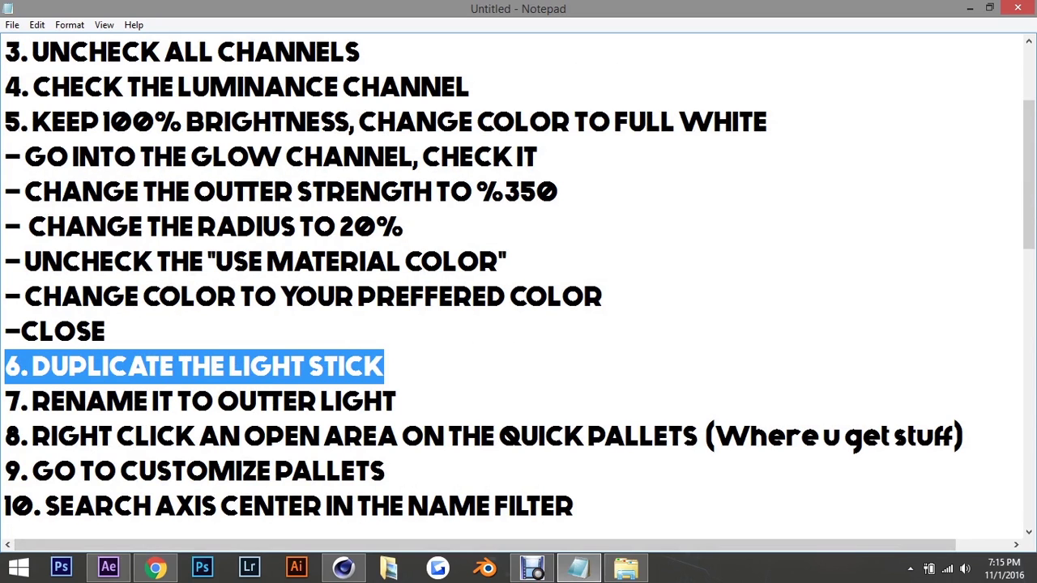
{"action": "left_click", "coordinate": [365, 366]}
{"action": "left_click", "coordinate": [578, 567]}
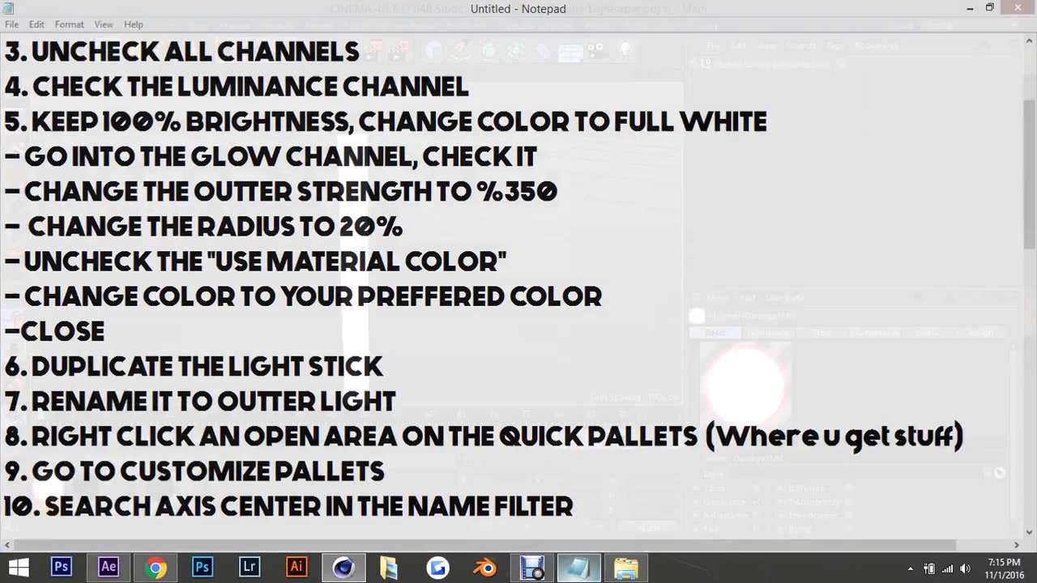
{"action": "left_click", "coordinate": [353, 268]}
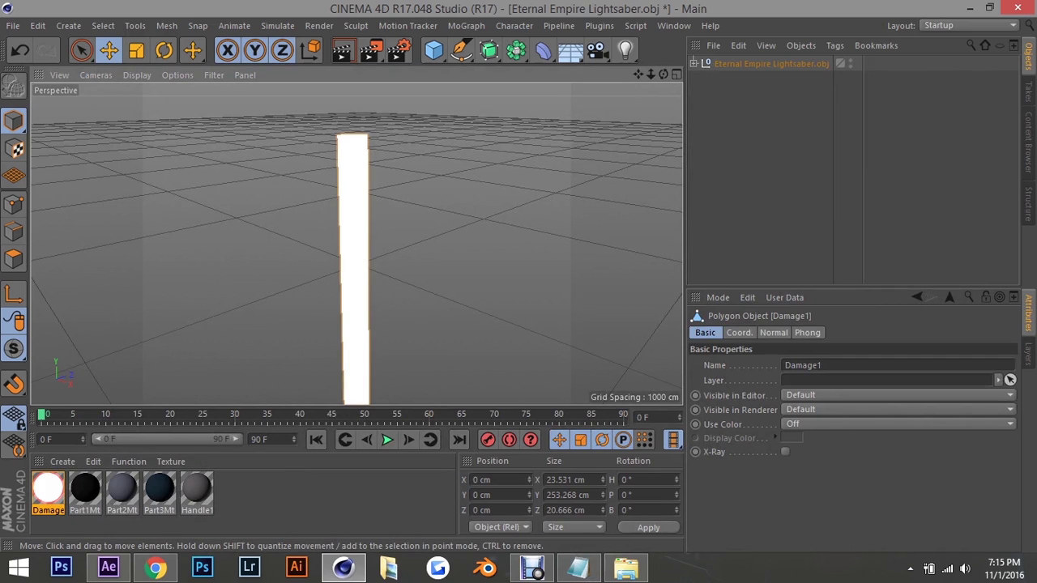
Rename the Damage1 object to LIGHT STICK
{"action": "left_click", "coordinate": [694, 63]}
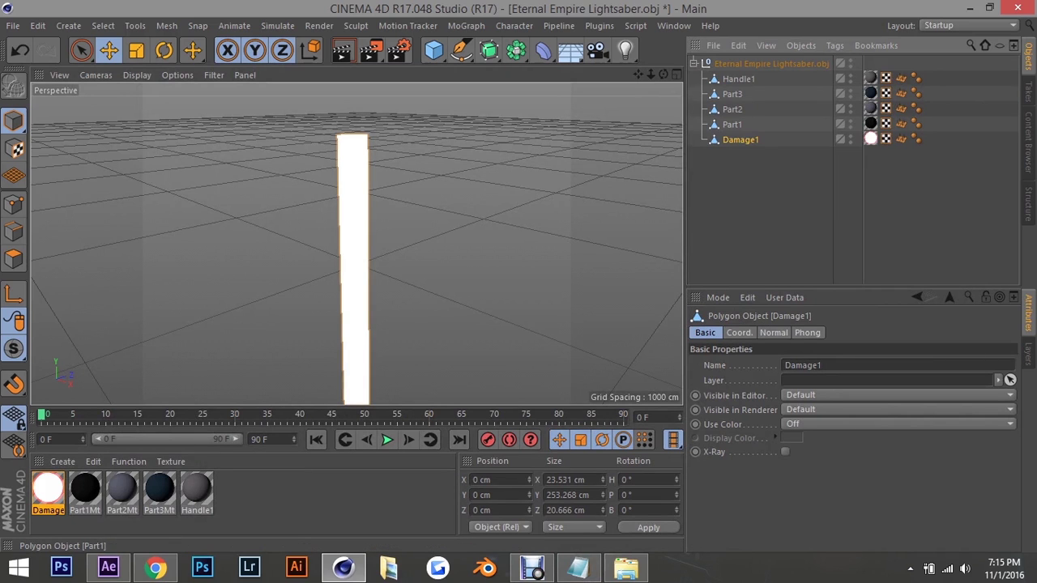
{"action": "double_click", "coordinate": [740, 139]}
{"action": "key", "text": "BackSpace"}
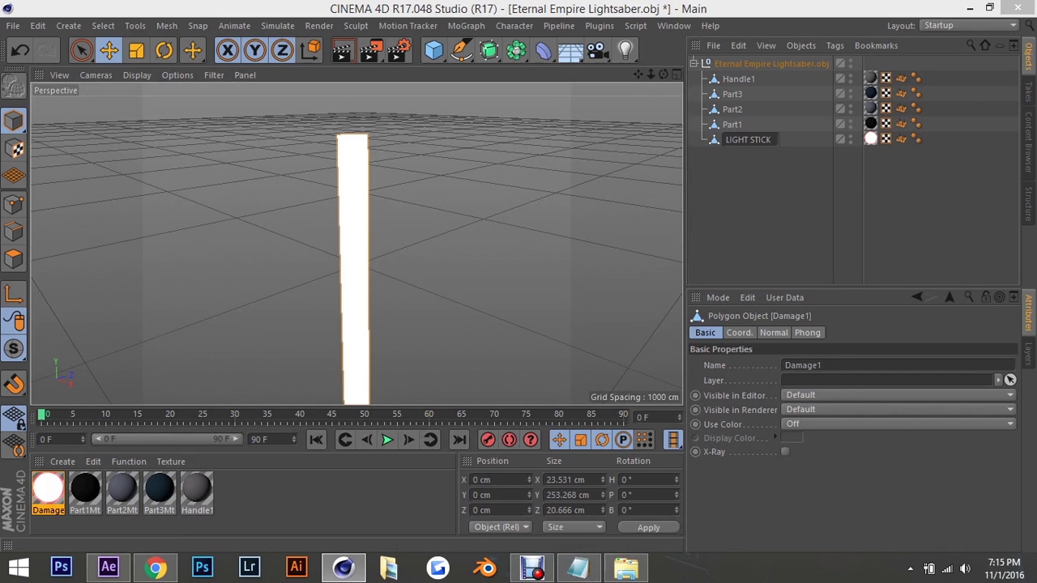
{"action": "key", "text": "Return"}
Copy and paste LIGHT STICK so a duplicate sits outside the Eternal Empire group
{"action": "left_click", "coordinate": [37, 25]}
{"action": "left_click", "coordinate": [37, 25]}
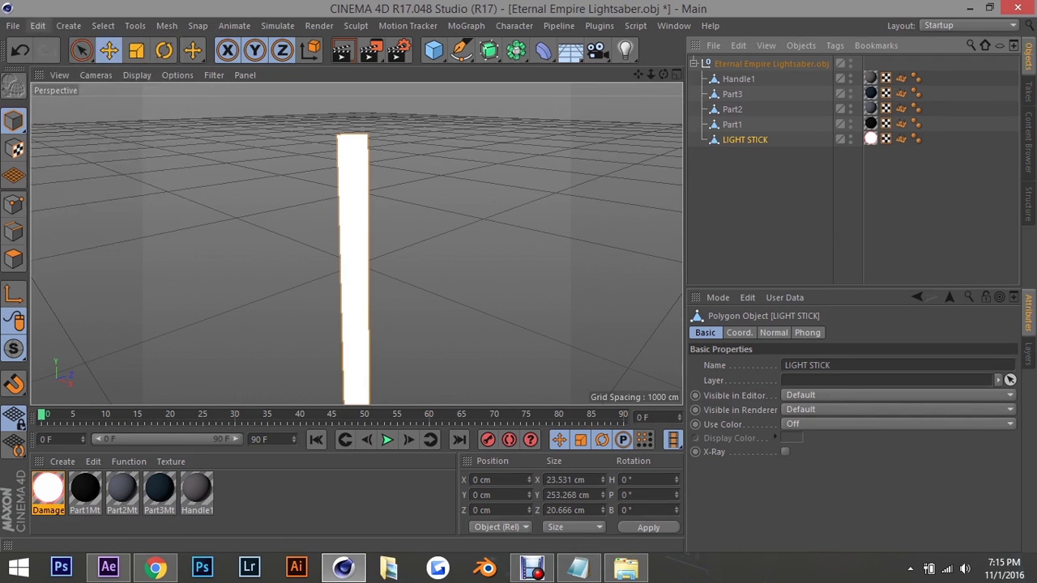
{"action": "left_click", "coordinate": [37, 25]}
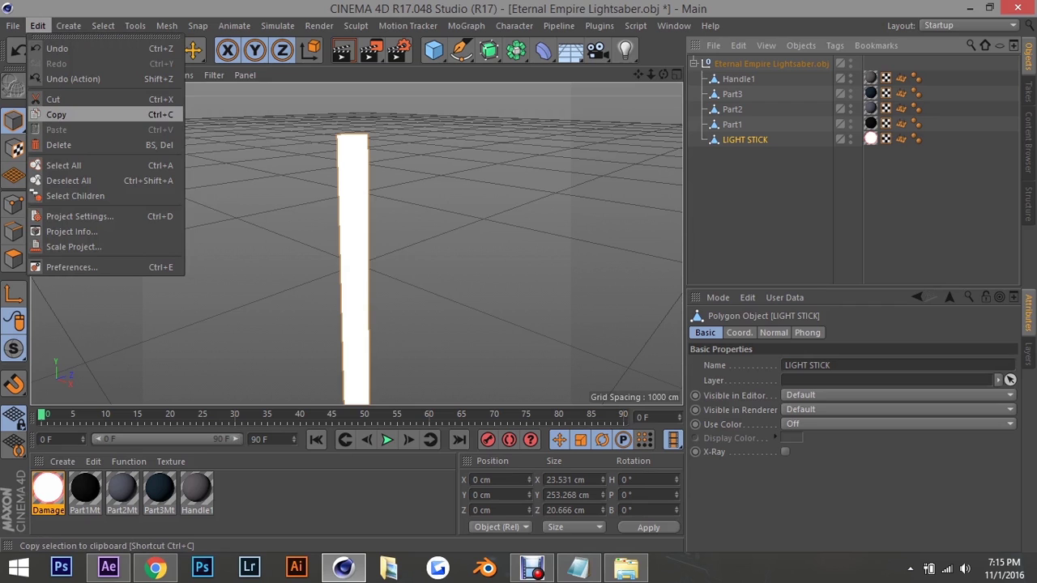
{"action": "left_click", "coordinate": [56, 114]}
{"action": "left_click", "coordinate": [38, 25]}
{"action": "left_click", "coordinate": [56, 114]}
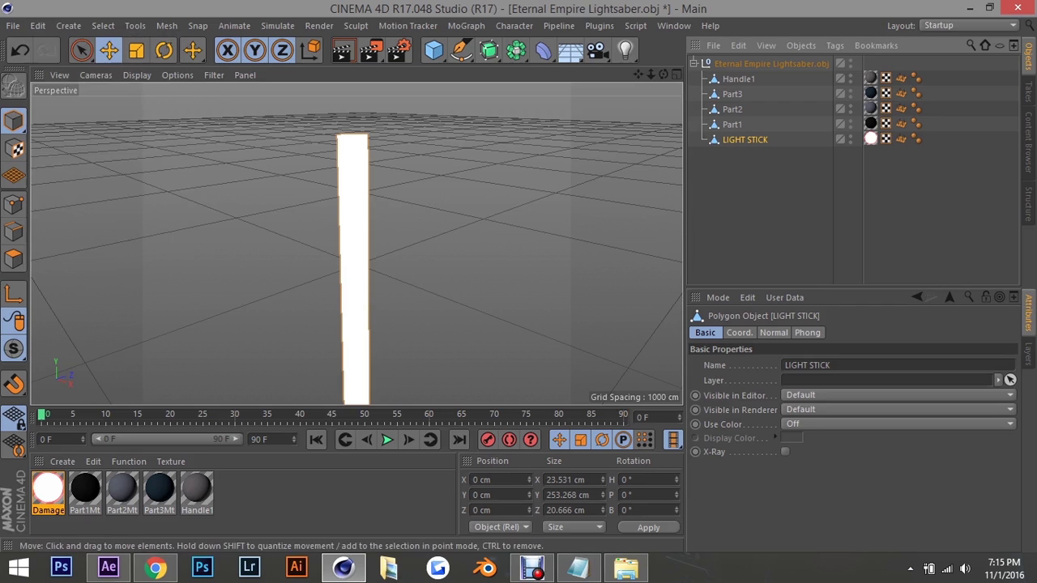
{"action": "left_click", "coordinate": [37, 25]}
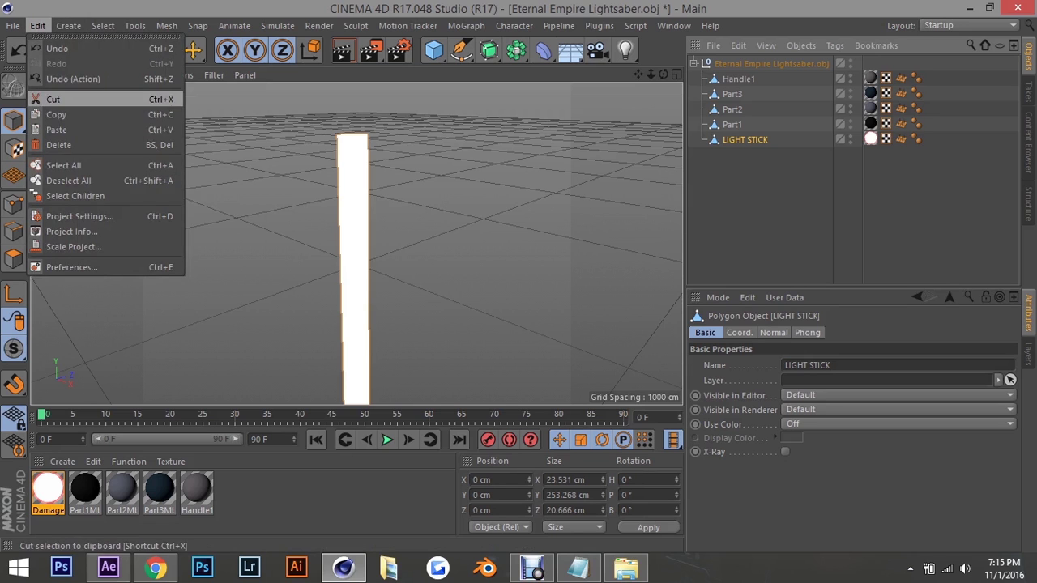
{"action": "left_click", "coordinate": [56, 129]}
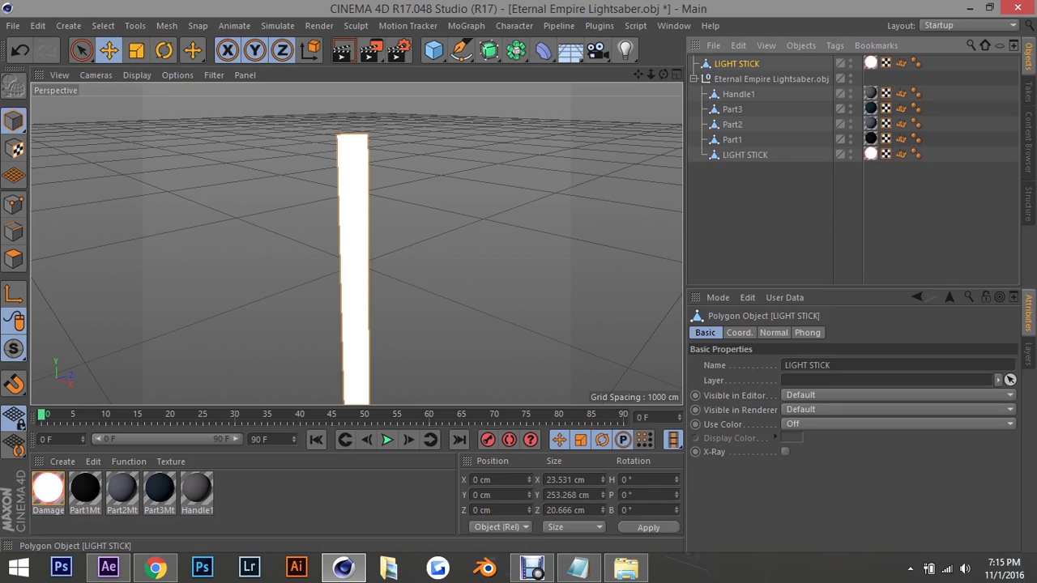
{"action": "left_click_drag", "start_coordinate": [736, 63], "coordinate": [744, 149]}
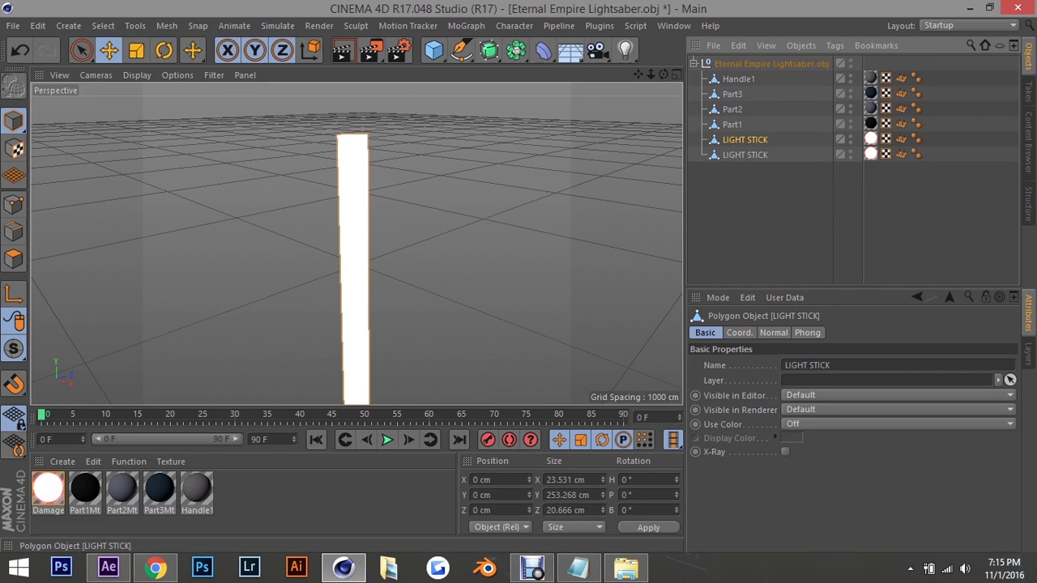
{"action": "key", "text": "ctrl+z"}
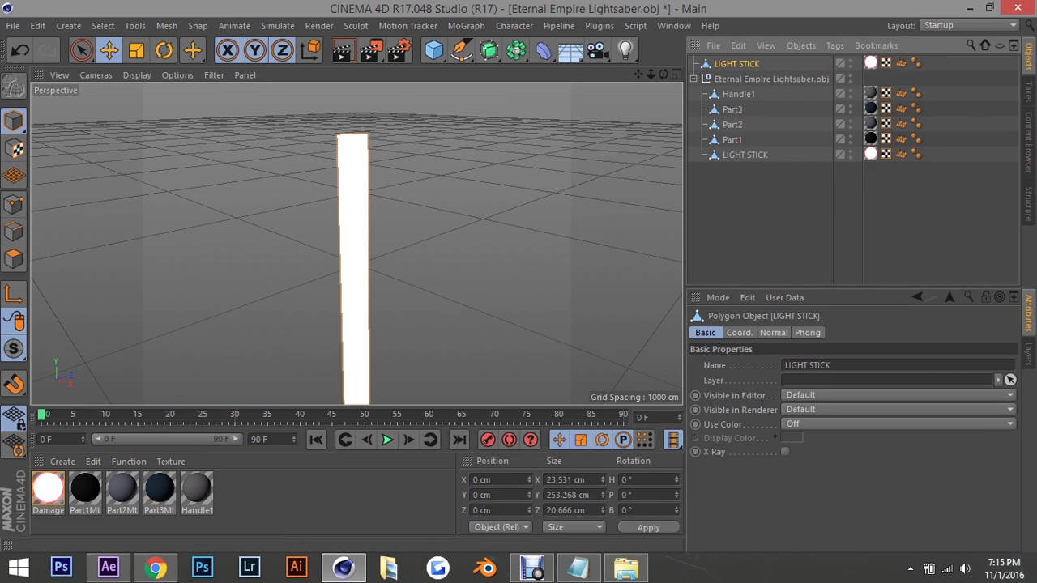
{"action": "left_click", "coordinate": [578, 567]}
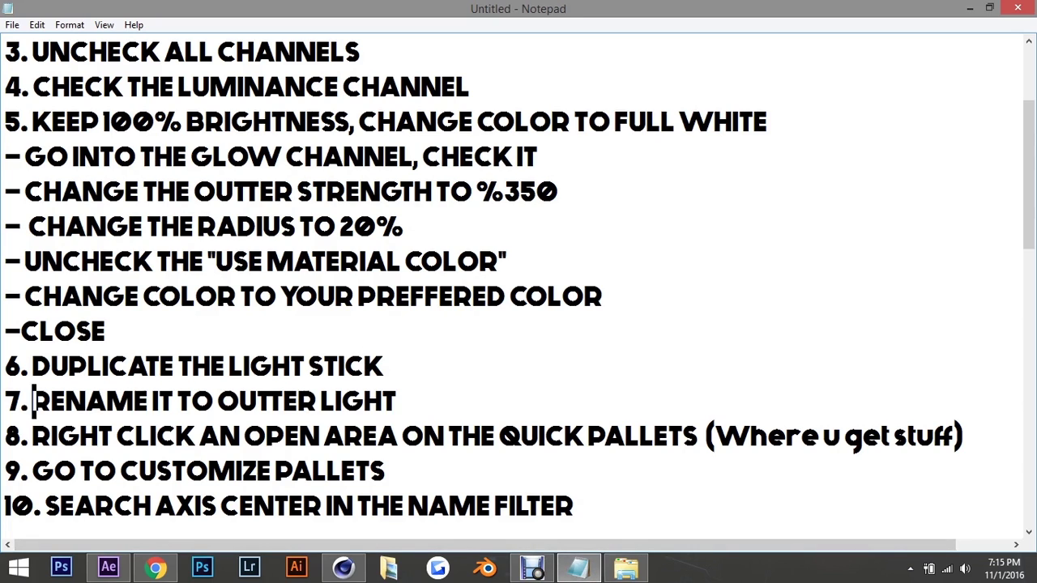
Rename the pasted LIGHT STICK copy to OUTTER LIGHT
{"action": "left_click_drag", "start_coordinate": [34, 401], "coordinate": [385, 399]}
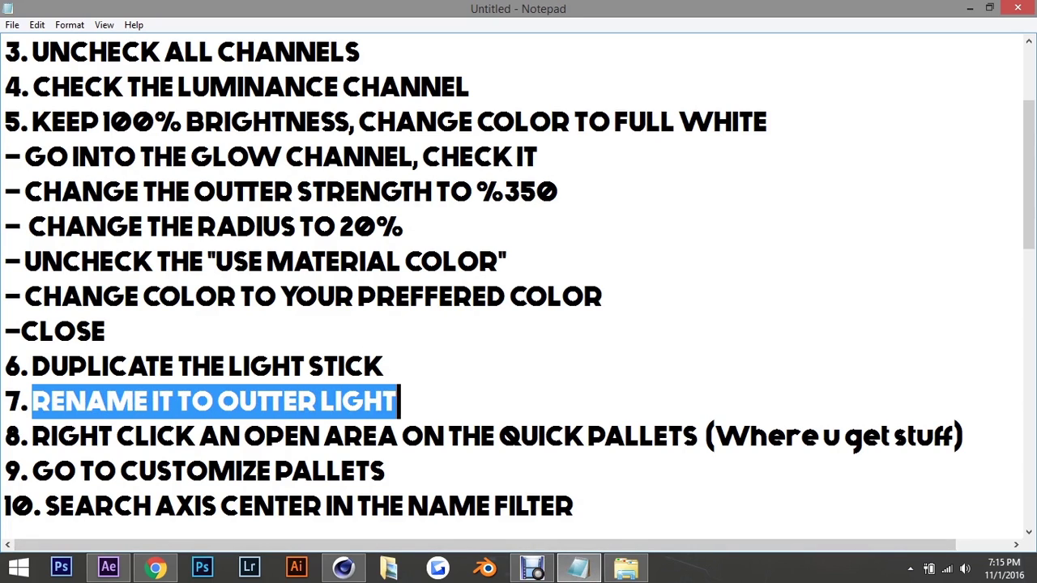
{"action": "left_click", "coordinate": [577, 568]}
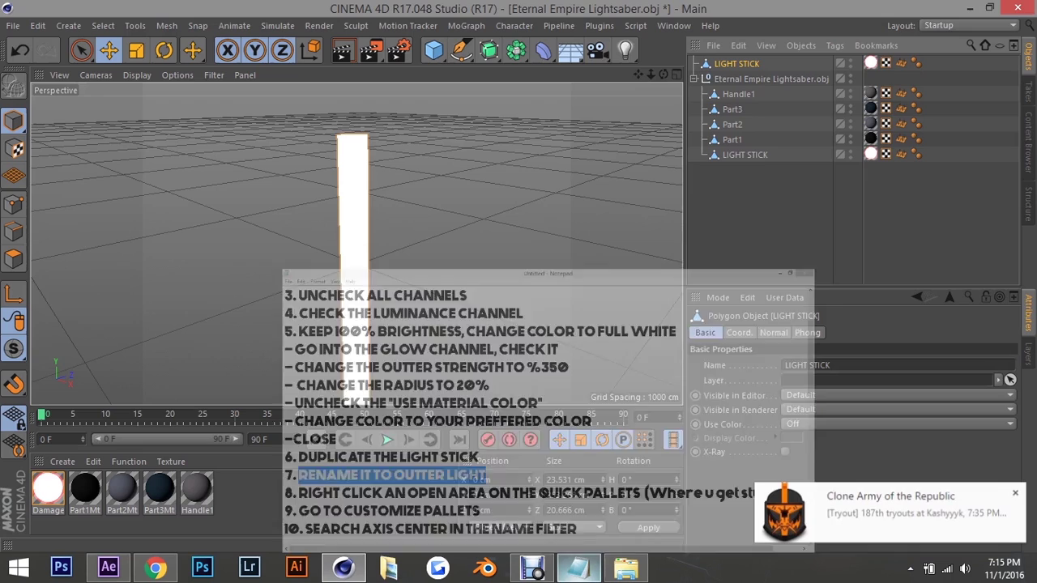
{"action": "double_click", "coordinate": [737, 63]}
{"action": "type", "text": "OUTTER LIGHT"}
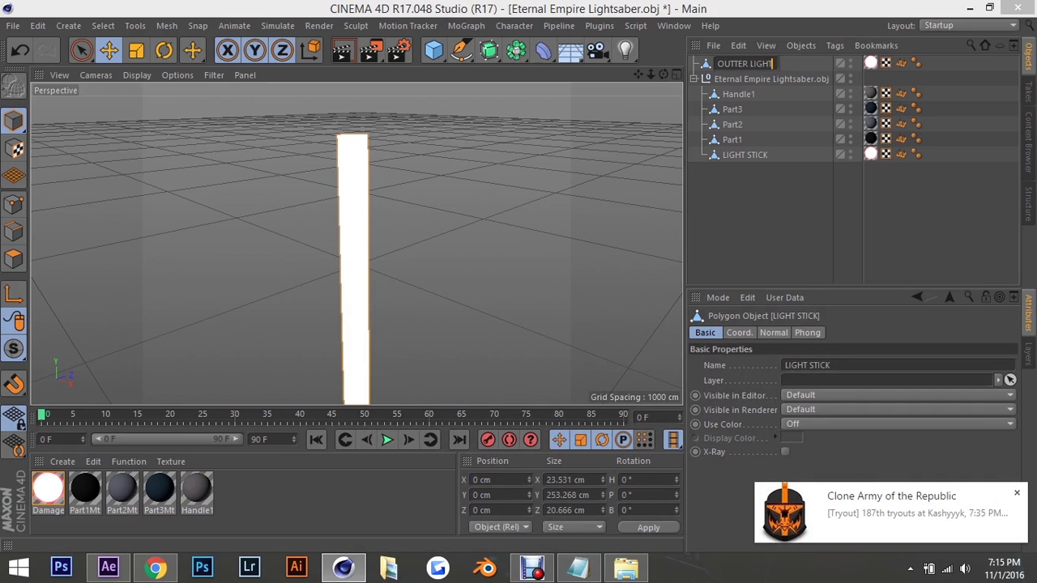
{"action": "key", "text": "Return"}
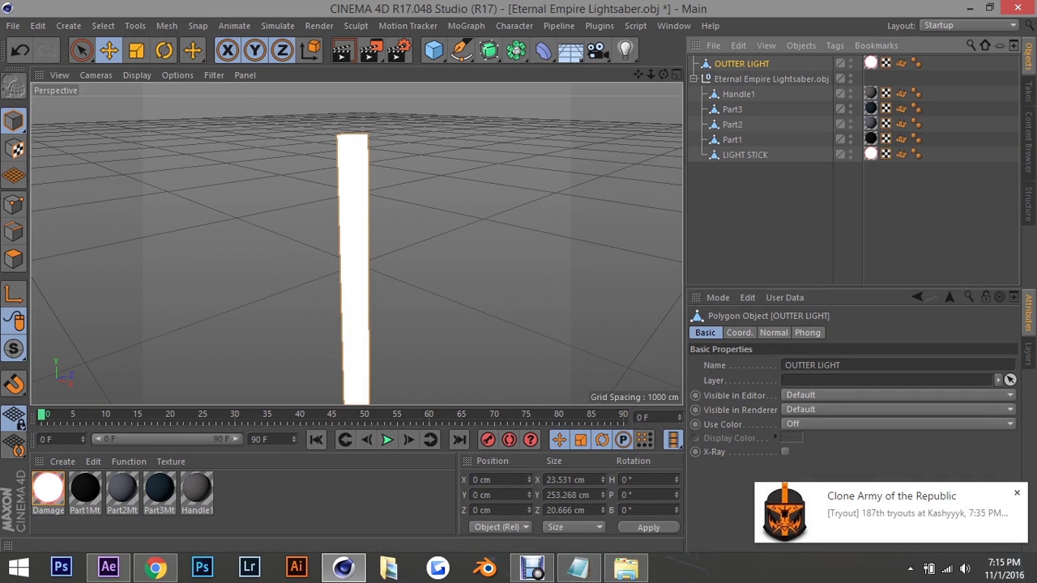
{"action": "left_click", "coordinate": [579, 567]}
{"action": "scroll", "coordinate": [518, 291], "scroll_direction": "down", "scroll_amount": 1}
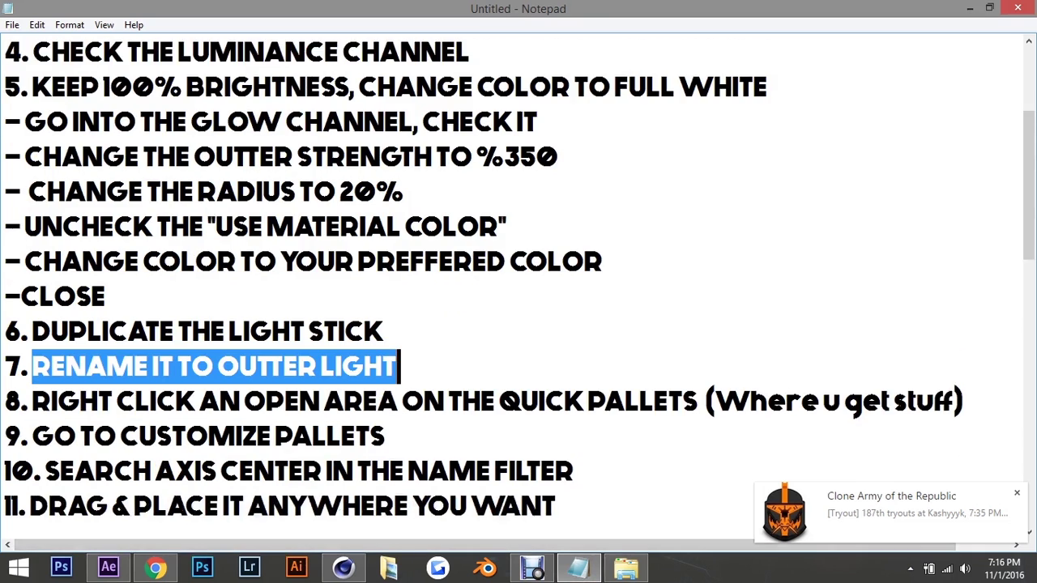
Highlight step 8 about quick palettes in the notes and return to Cinema 4D
{"action": "scroll", "coordinate": [519, 292], "scroll_direction": "down", "scroll_amount": 2}
{"action": "left_click_drag", "start_coordinate": [31, 261], "coordinate": [966, 261]}
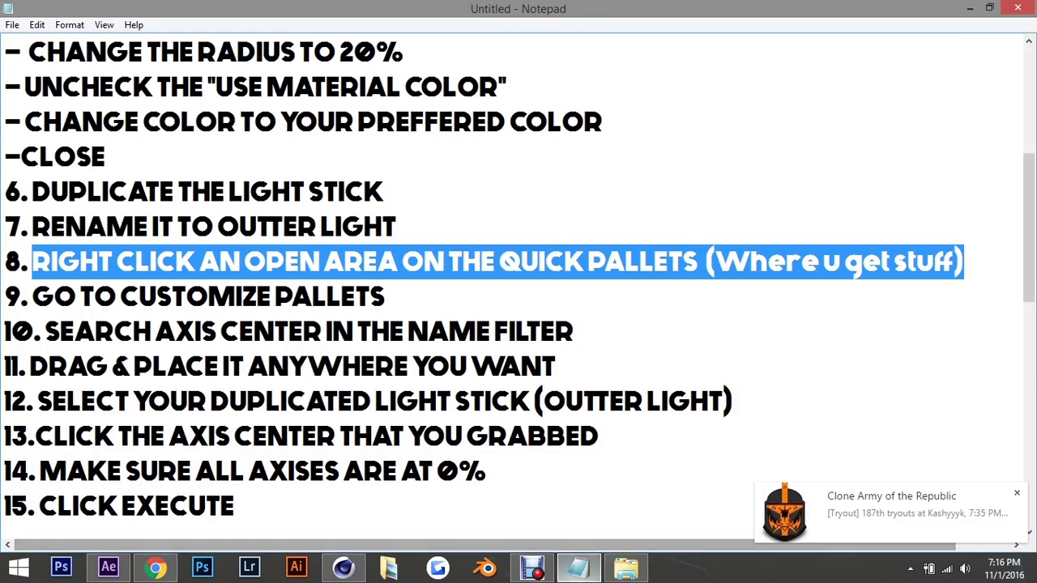
{"action": "key", "text": "alt+Tab"}
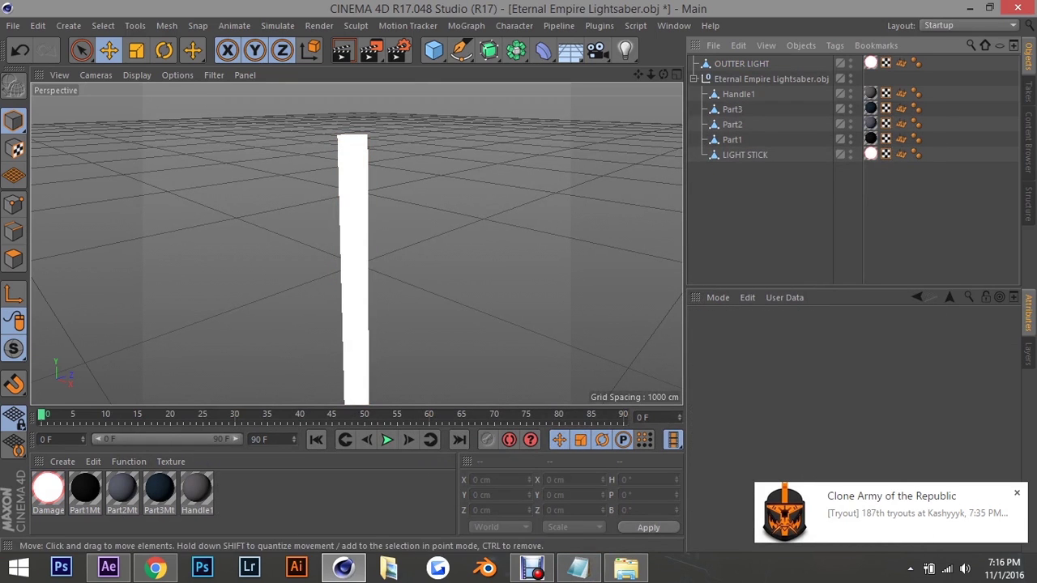
Browse the top palette's options and its object creation groups
{"action": "right_click", "coordinate": [661, 47]}
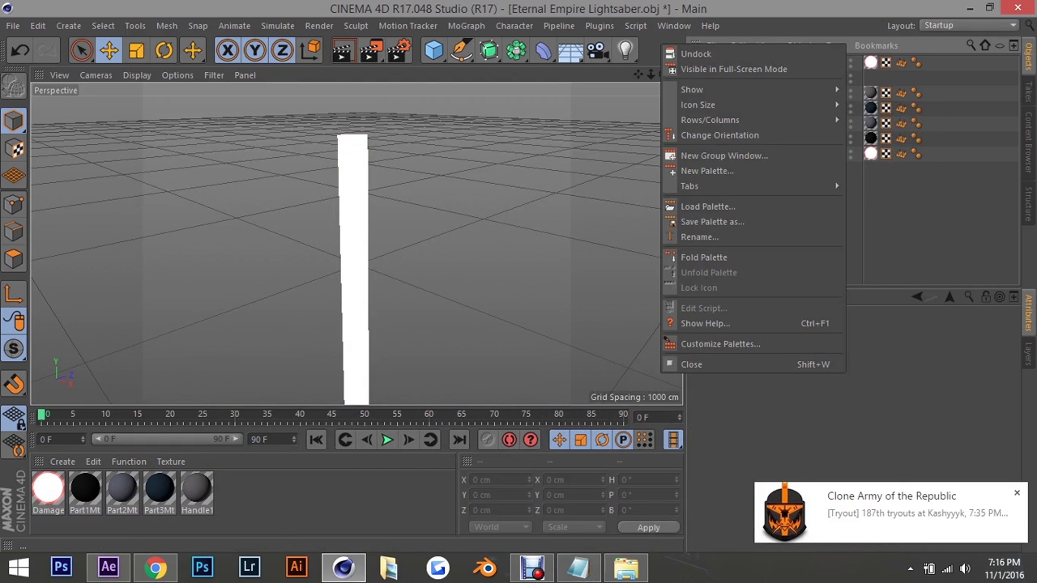
{"action": "left_click", "coordinate": [652, 51]}
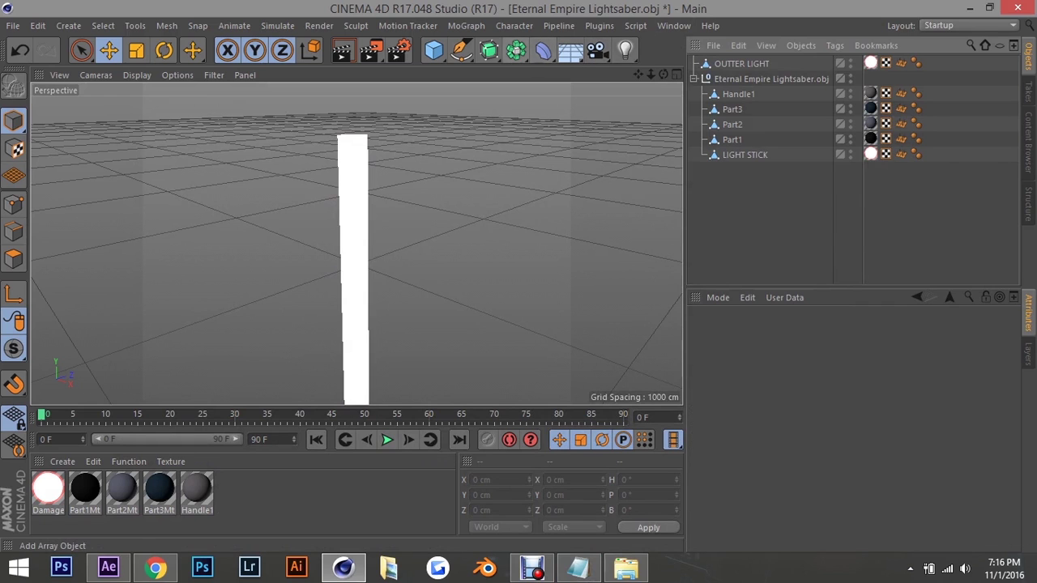
{"action": "left_click", "coordinate": [434, 50]}
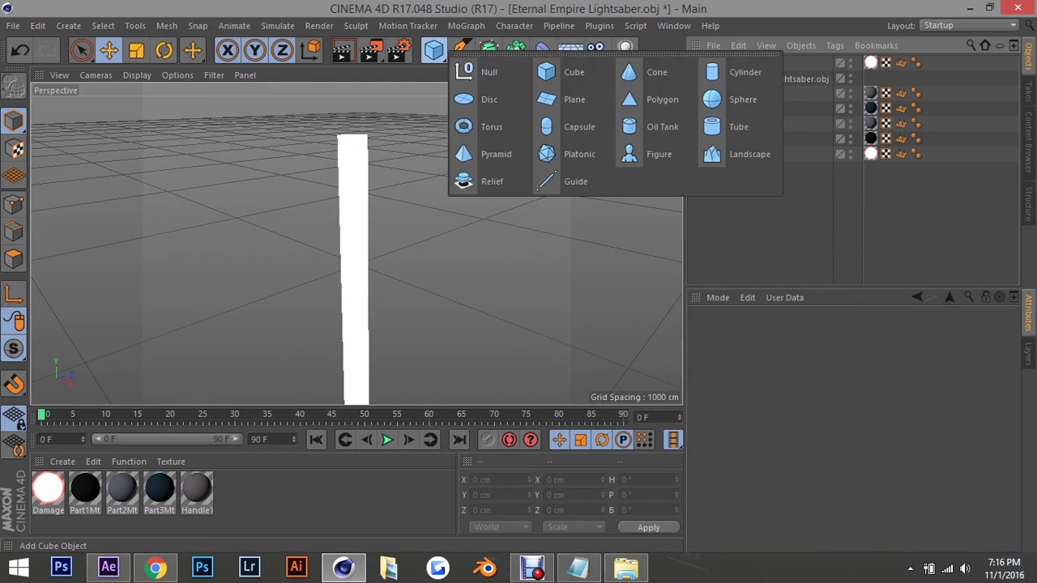
{"action": "left_click", "coordinate": [461, 50]}
{"action": "left_click", "coordinate": [489, 50]}
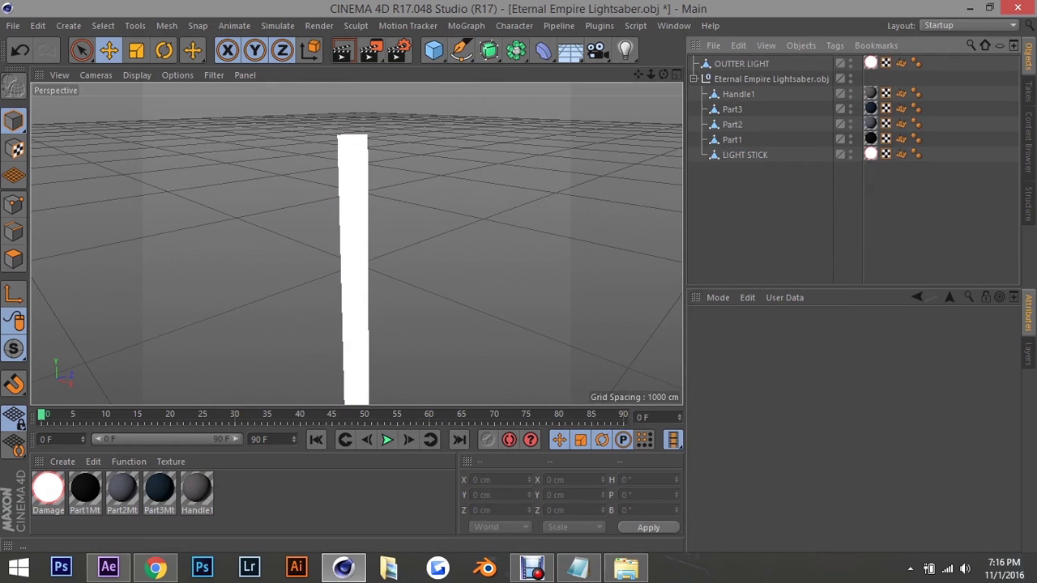
{"action": "right_click", "coordinate": [646, 51]}
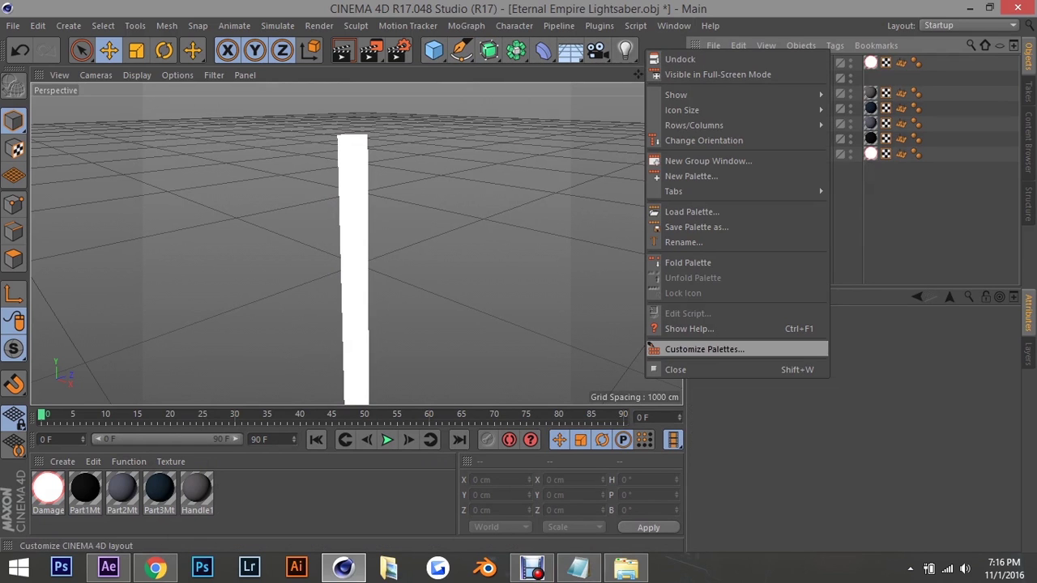
Open the Customize Commands dialog via Customize Palettes... on the top palette
{"action": "left_click", "coordinate": [578, 567]}
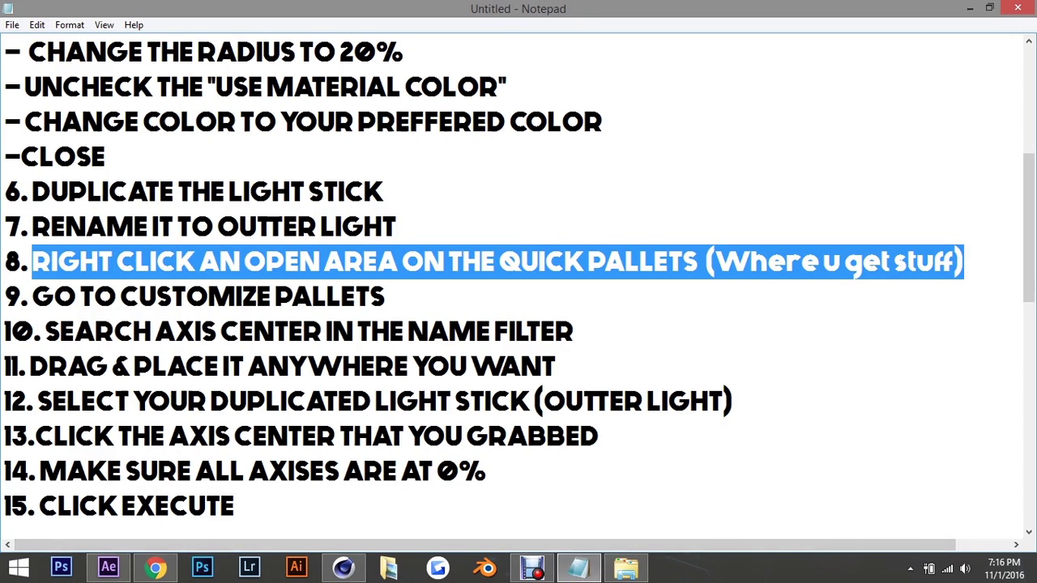
{"action": "left_click_drag", "start_coordinate": [31, 296], "coordinate": [356, 296]}
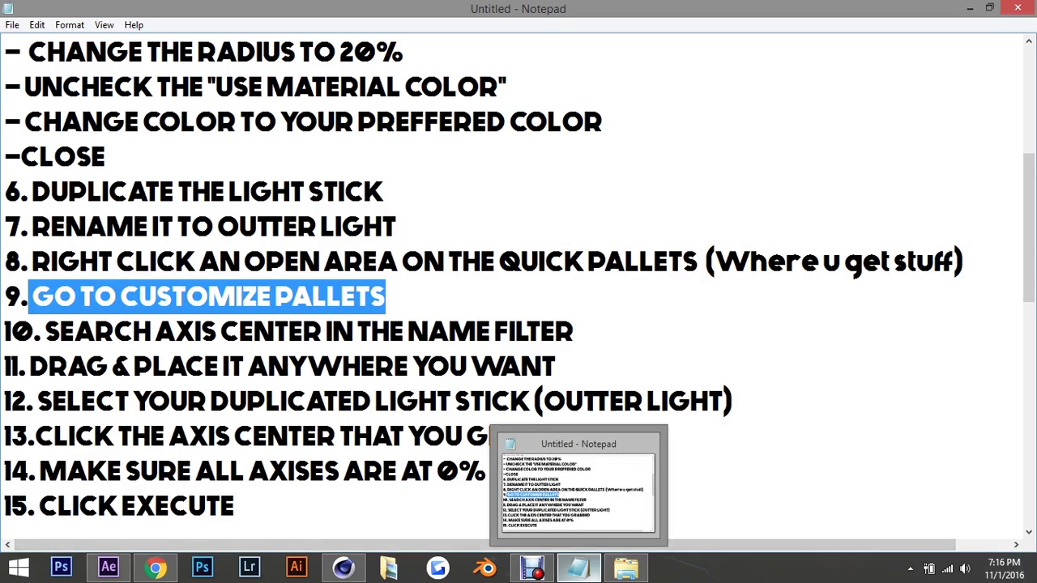
{"action": "left_click", "coordinate": [578, 567]}
{"action": "right_click", "coordinate": [668, 51]}
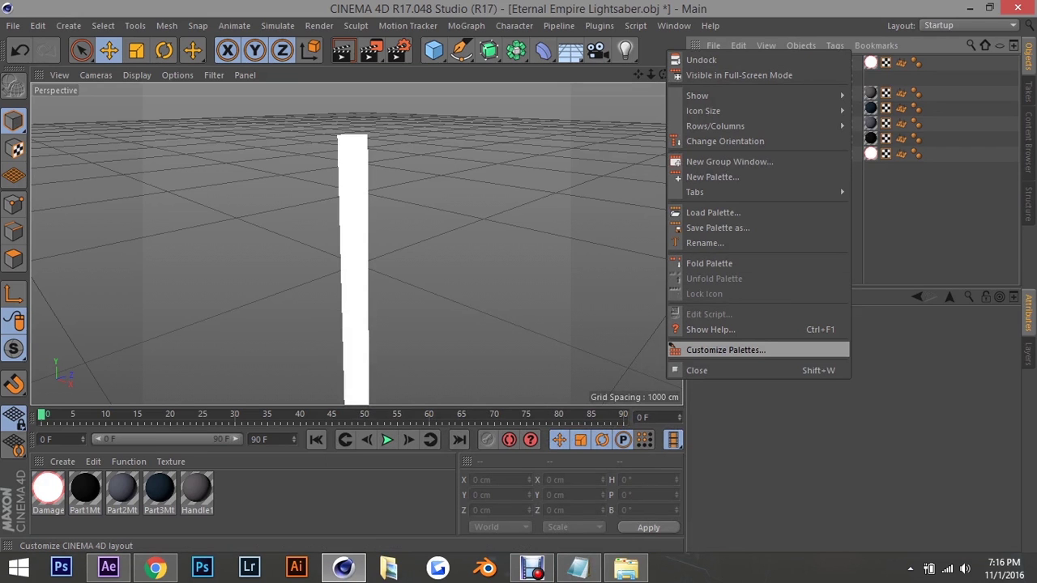
{"action": "left_click", "coordinate": [725, 350]}
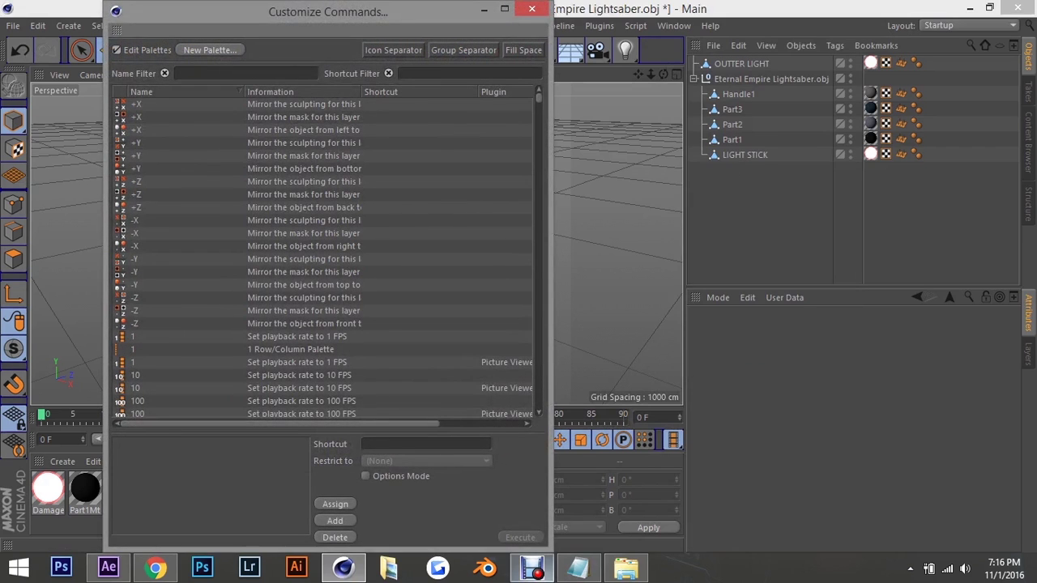
Filter the Customize Commands list by typing 'AXIS CENTER' in the Name Filter
{"action": "left_click", "coordinate": [578, 567]}
{"action": "scroll", "coordinate": [518, 284], "scroll_direction": "down", "scroll_amount": 1}
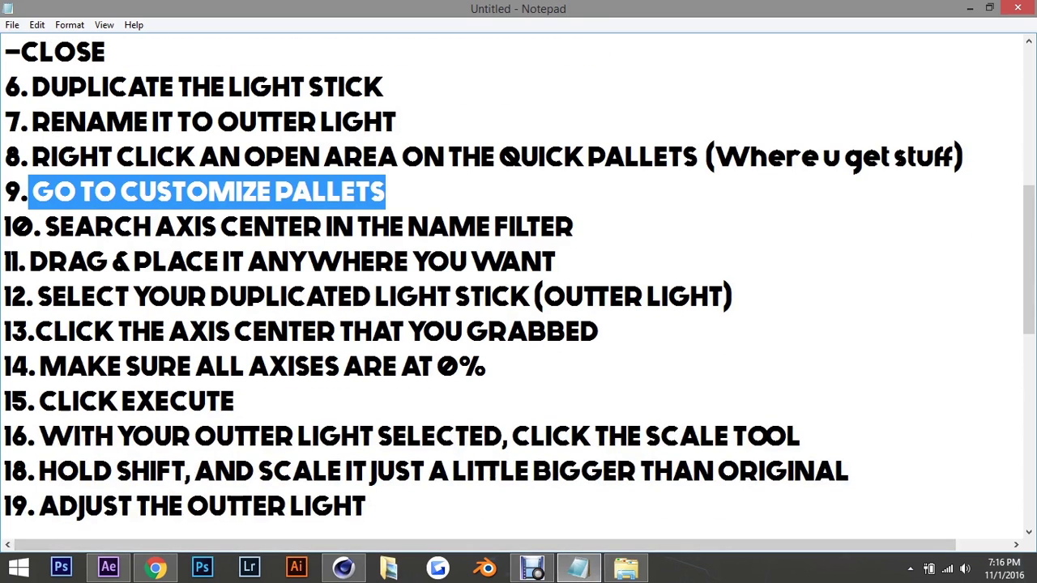
{"action": "left_click_drag", "start_coordinate": [44, 227], "coordinate": [559, 227]}
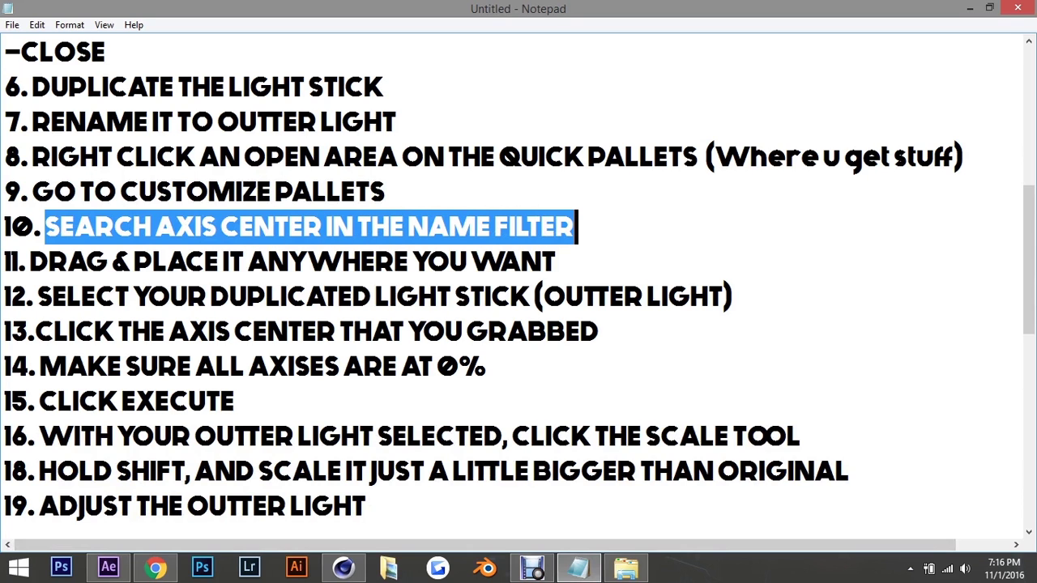
{"action": "key", "text": "alt+Tab"}
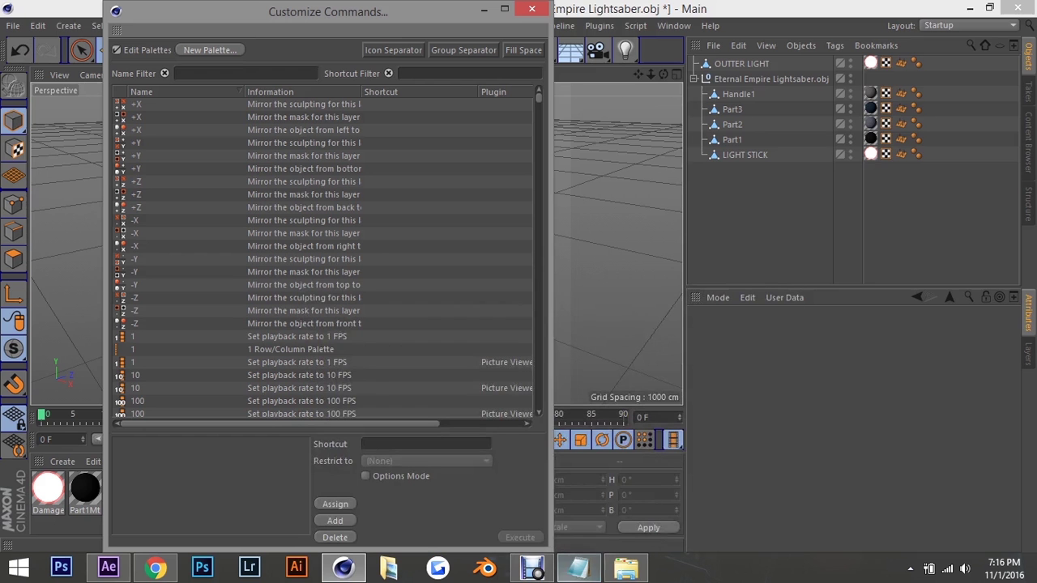
{"action": "type", "text": "AXIS"}
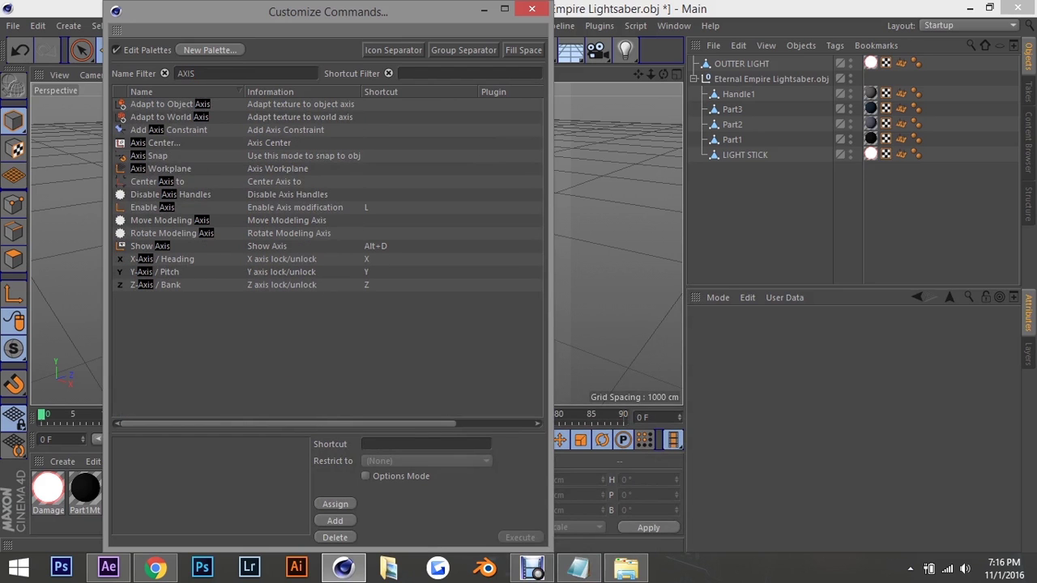
{"action": "type", "text": " CENTER"}
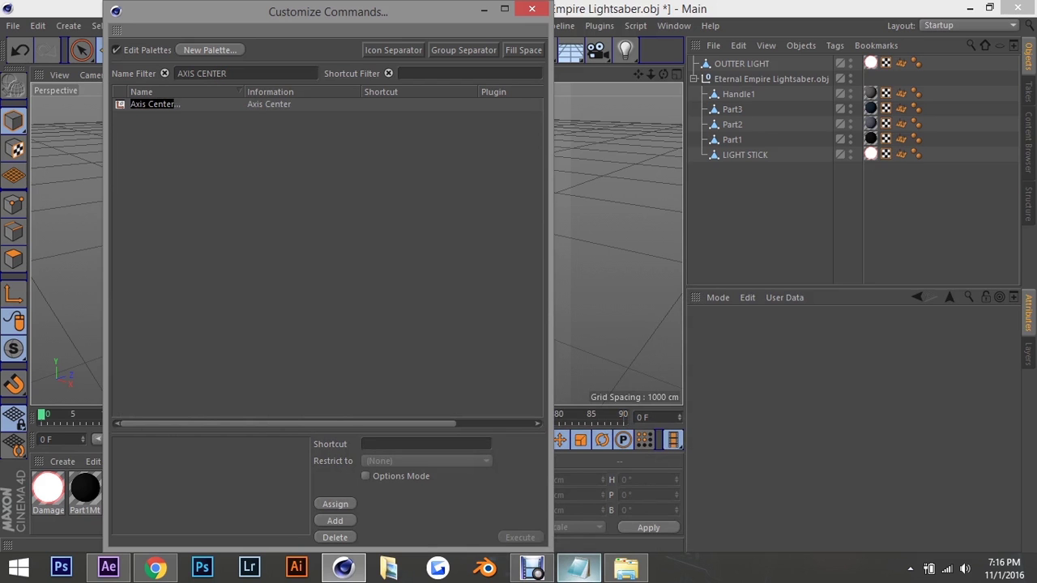
Drag the Axis Center command onto the toolbar palette and close Customize Commands
{"action": "left_click", "coordinate": [579, 567]}
{"action": "left_click_drag", "start_coordinate": [29, 261], "coordinate": [559, 261]}
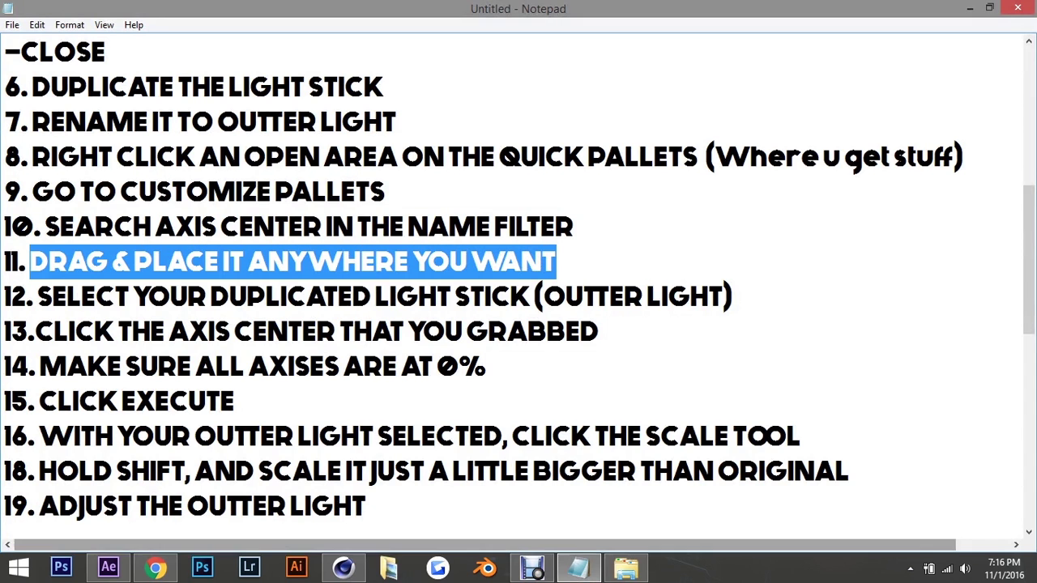
{"action": "left_click", "coordinate": [579, 568]}
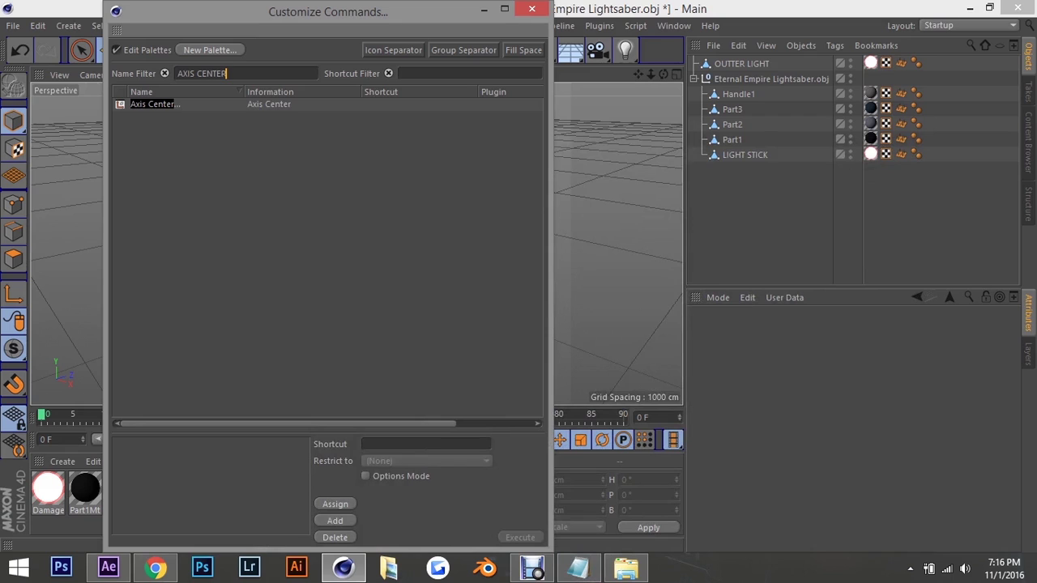
{"action": "left_click", "coordinate": [153, 104]}
{"action": "left_click_drag", "start_coordinate": [153, 103], "coordinate": [669, 50]}
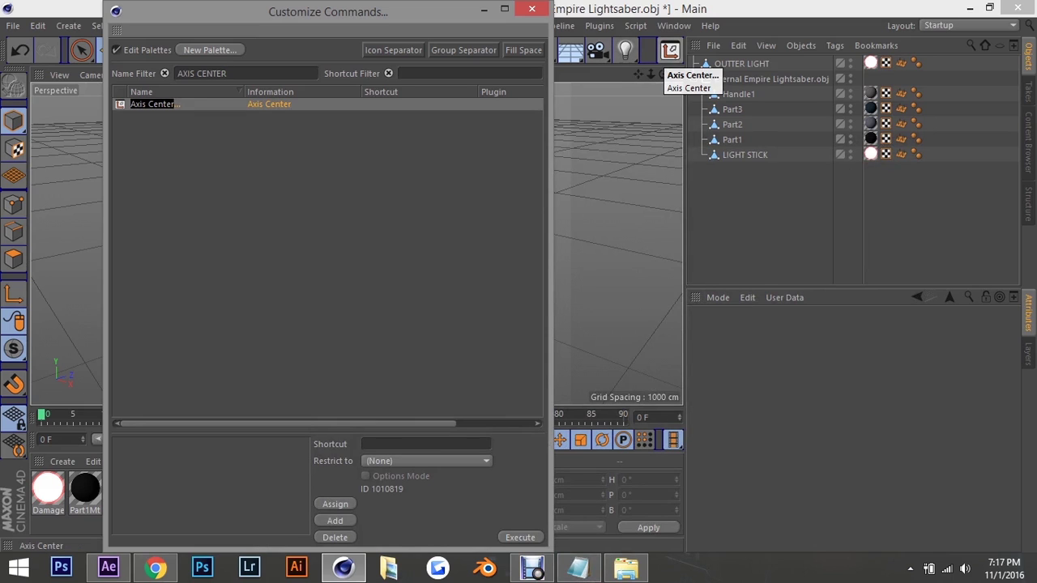
{"action": "left_click", "coordinate": [532, 9]}
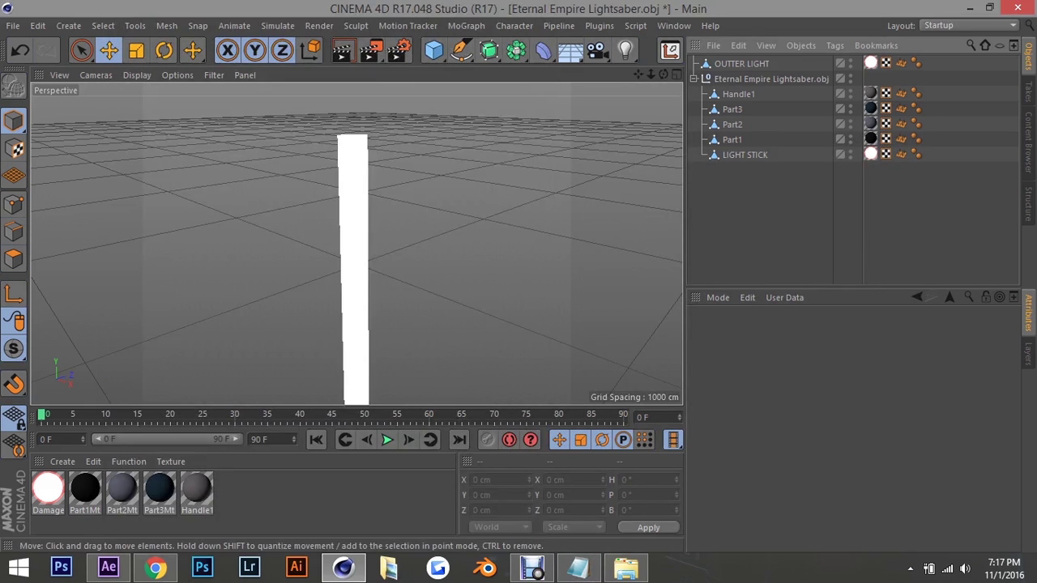
{"action": "left_click", "coordinate": [577, 567]}
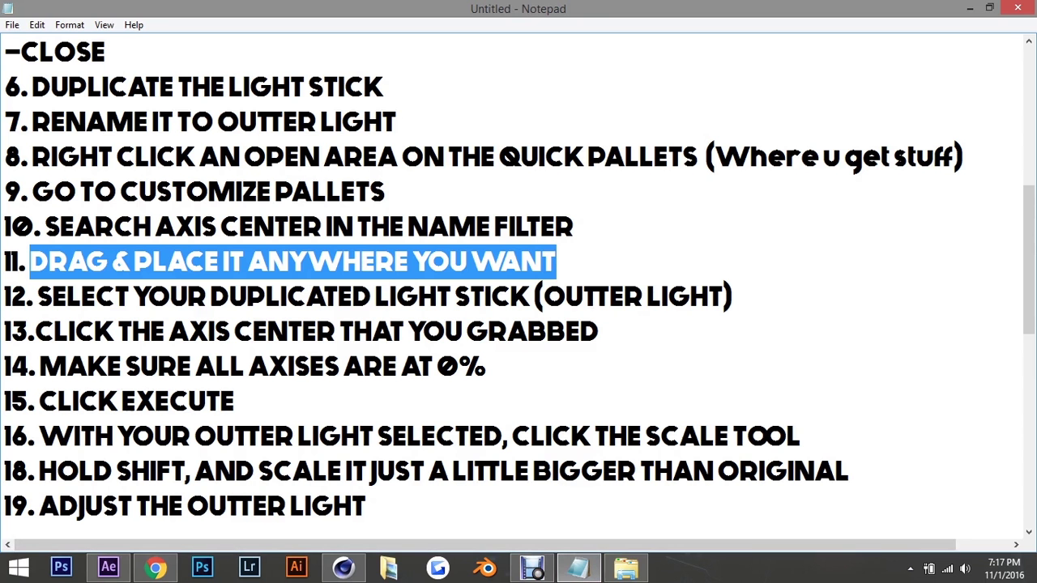
Select the OUTTER LIGHT object in the Object Manager
{"action": "left_click_drag", "start_coordinate": [11, 297], "coordinate": [726, 296]}
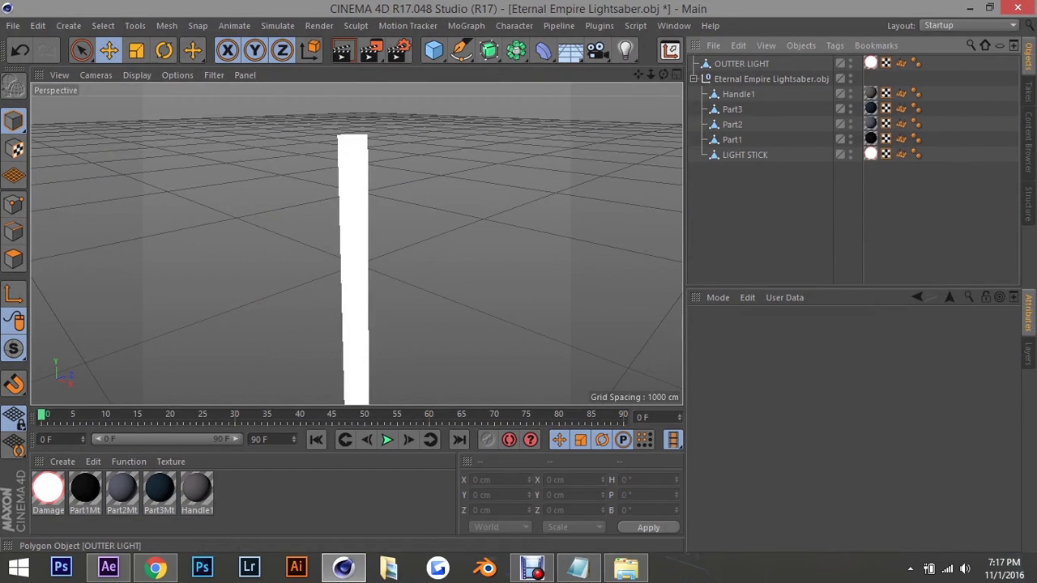
{"action": "left_click", "coordinate": [741, 63]}
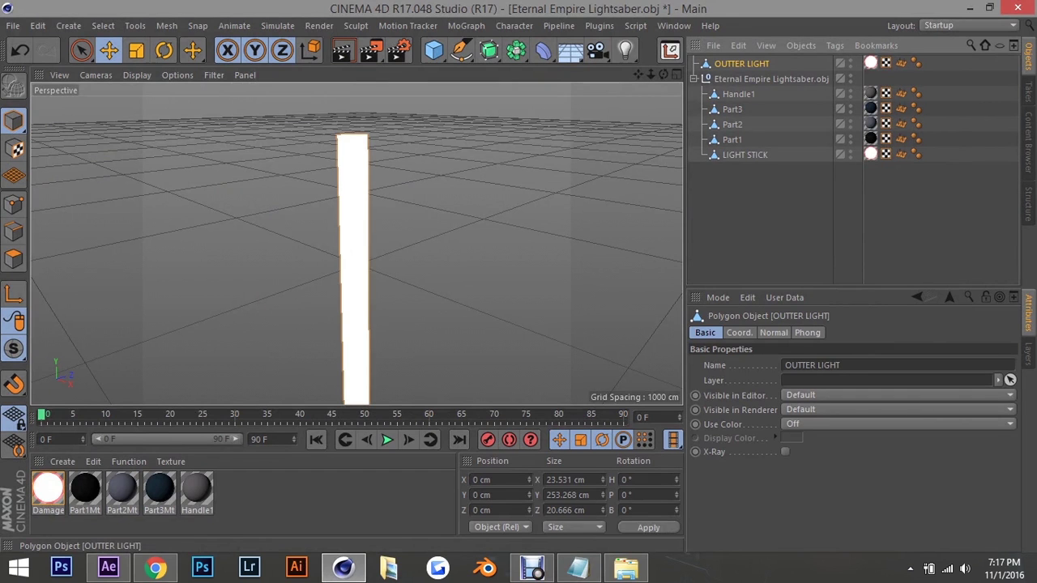
{"action": "left_click", "coordinate": [578, 567]}
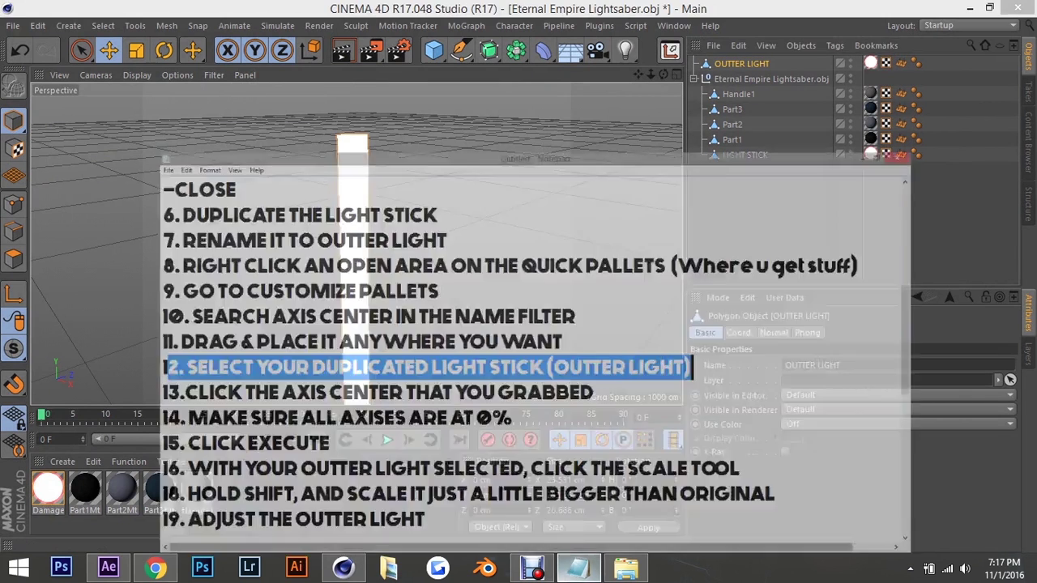
{"action": "scroll", "coordinate": [518, 281], "scroll_direction": "down", "scroll_amount": 1}
{"action": "left_click_drag", "start_coordinate": [35, 297], "coordinate": [601, 297]}
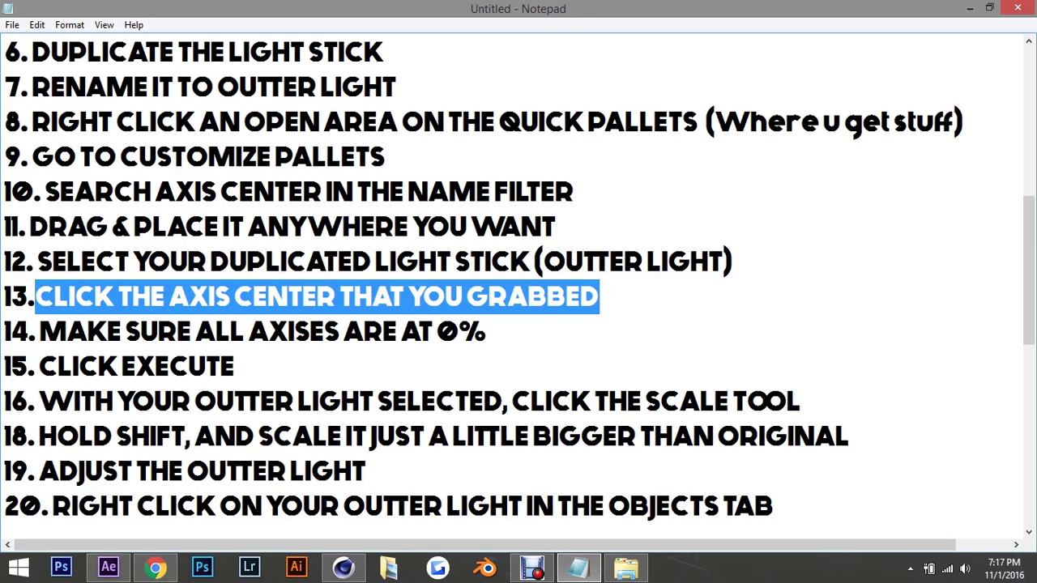
Execute Axis Center on OUTTER LIGHT with X, Y and Z at 0%, then close the dialog
{"action": "left_click", "coordinate": [579, 567]}
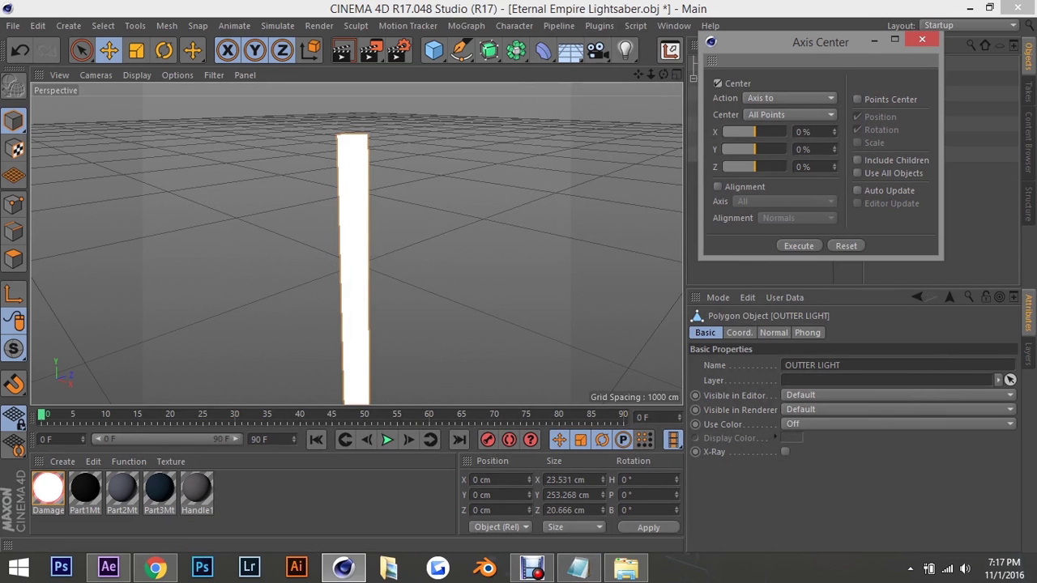
{"action": "left_click", "coordinate": [578, 567]}
{"action": "left_click_drag", "start_coordinate": [39, 331], "coordinate": [490, 332]}
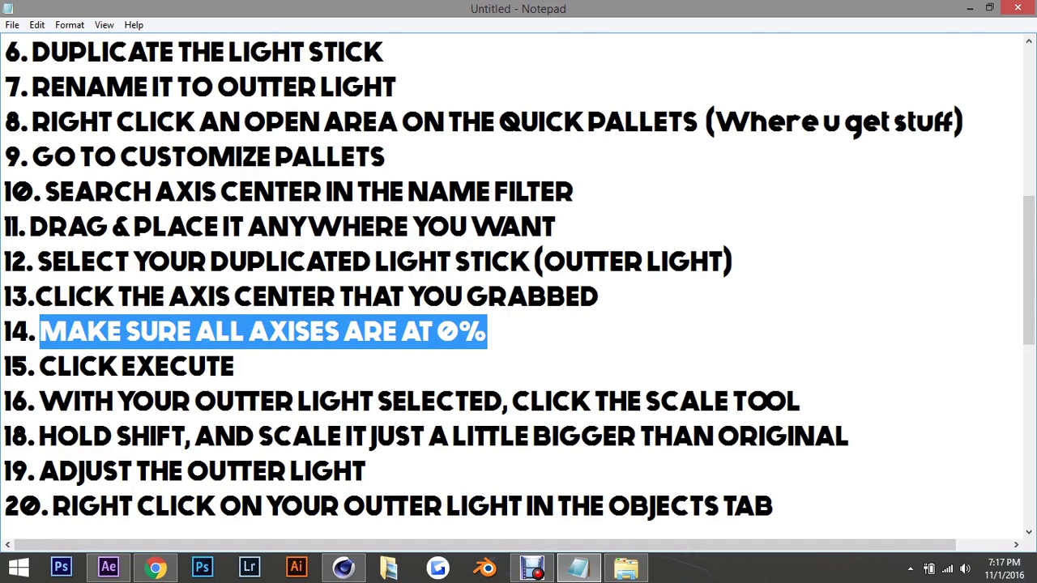
{"action": "left_click", "coordinate": [579, 567]}
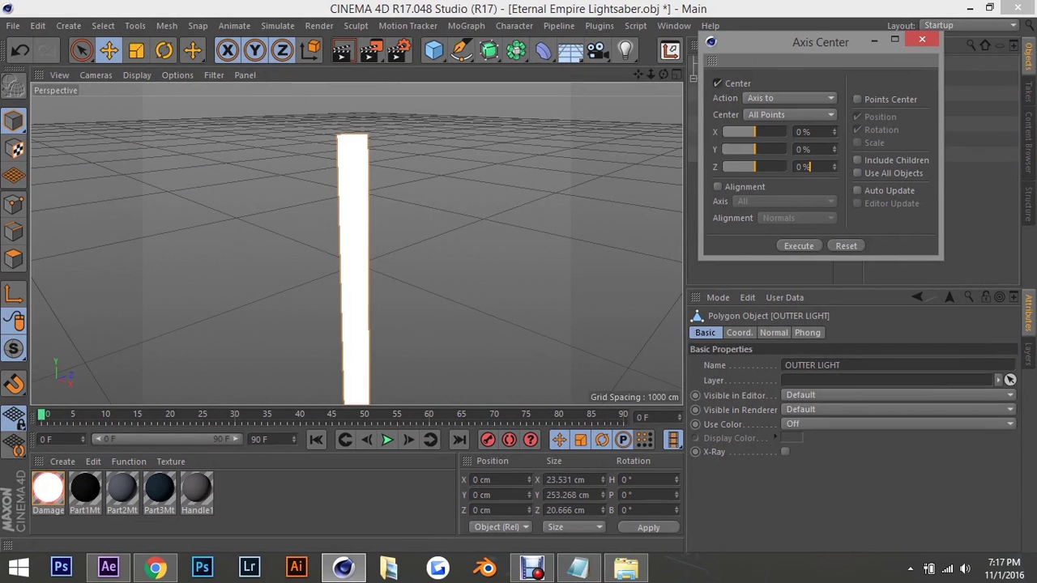
{"action": "left_click", "coordinate": [579, 567]}
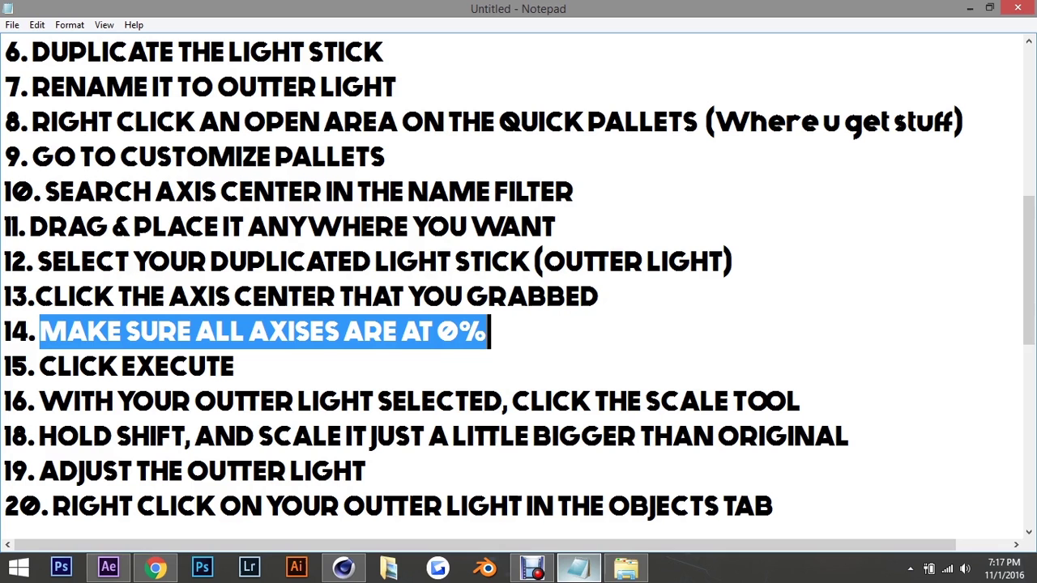
{"action": "left_click_drag", "start_coordinate": [39, 366], "coordinate": [208, 366]}
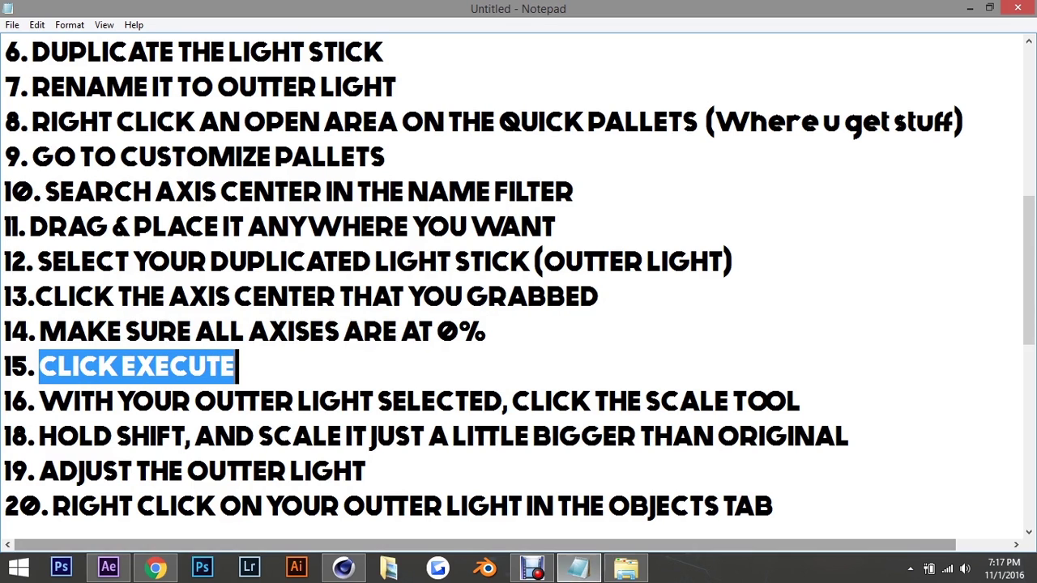
{"action": "left_click", "coordinate": [578, 567]}
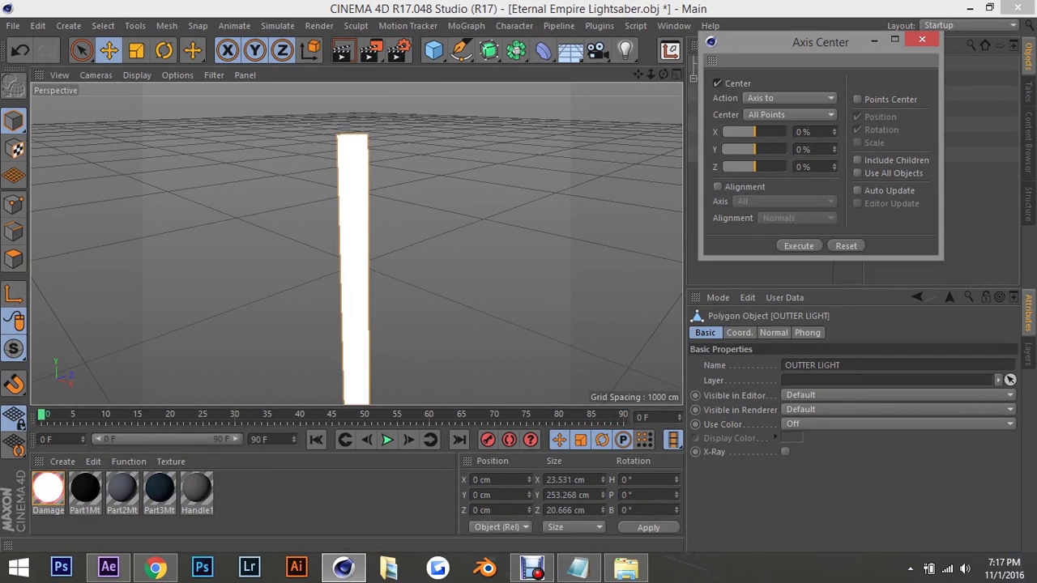
{"action": "left_click", "coordinate": [799, 245]}
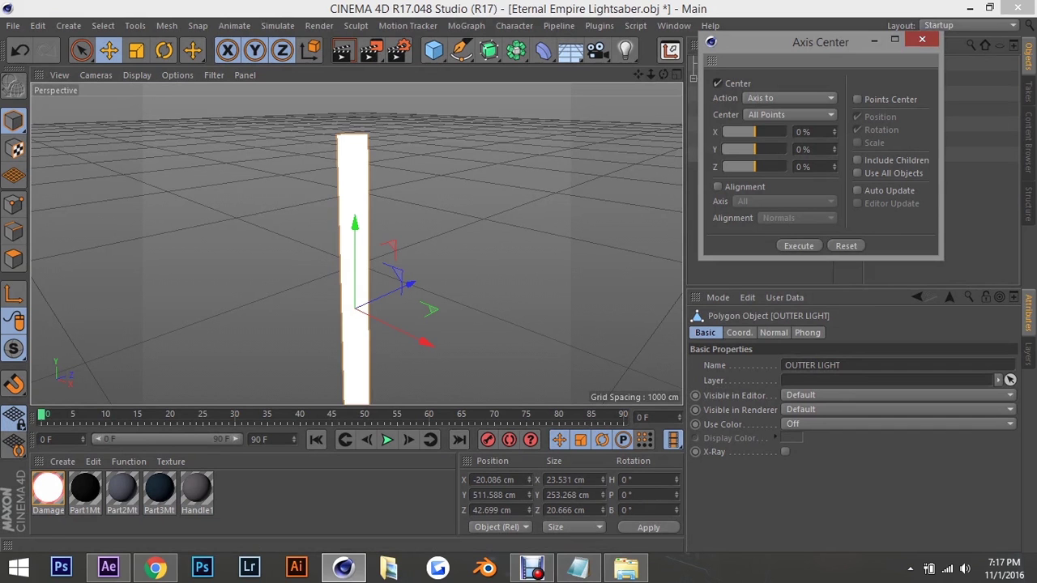
{"action": "left_click", "coordinate": [922, 39]}
{"action": "left_click", "coordinate": [578, 567]}
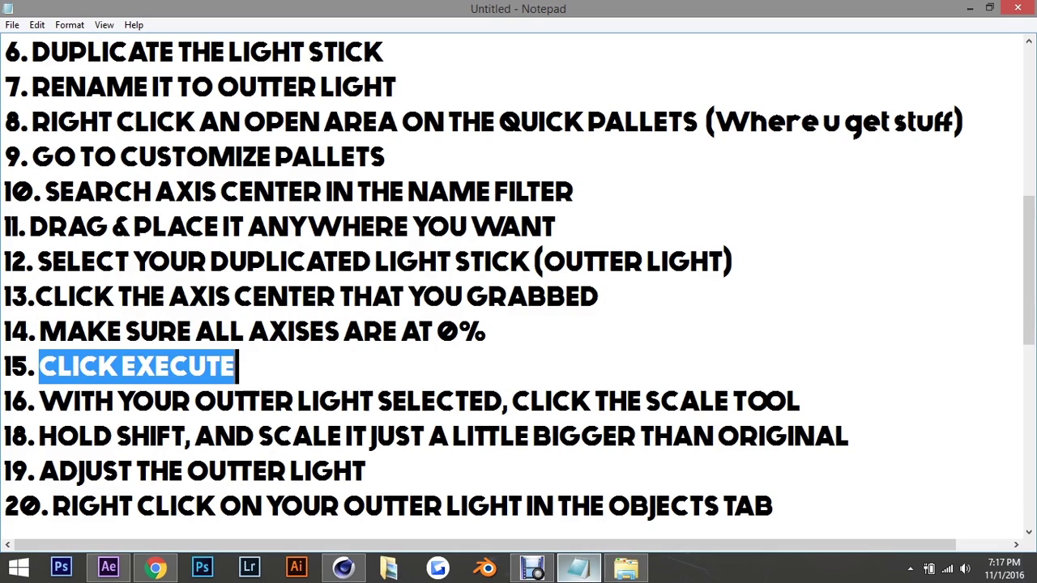
{"action": "left_click_drag", "start_coordinate": [39, 401], "coordinate": [663, 401]}
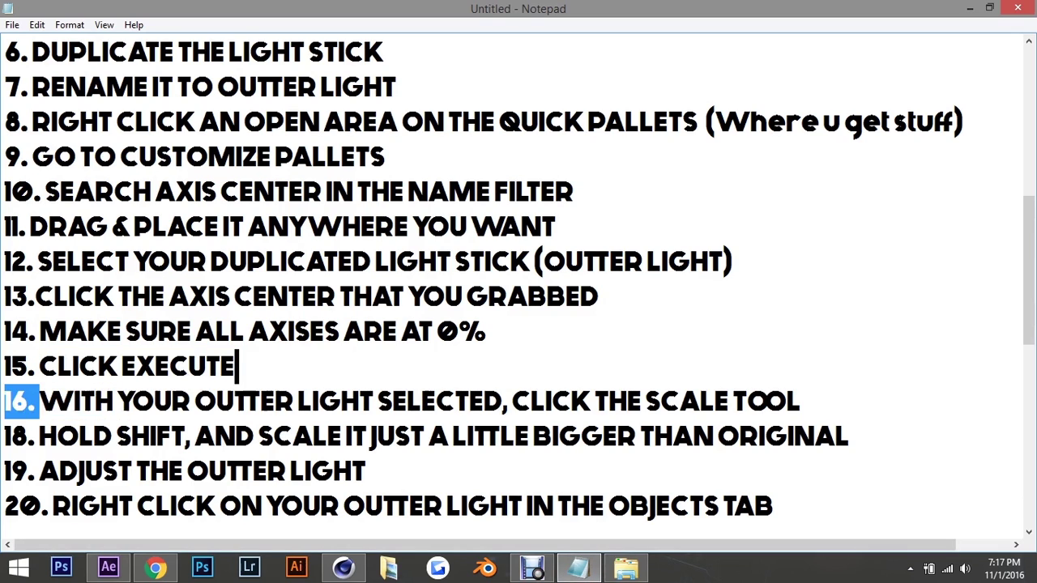
Scale OUTTER LIGHT up slightly in X and Z to about 27.956 × 24.553 cm
{"action": "left_click_drag", "start_coordinate": [663, 401], "coordinate": [804, 401]}
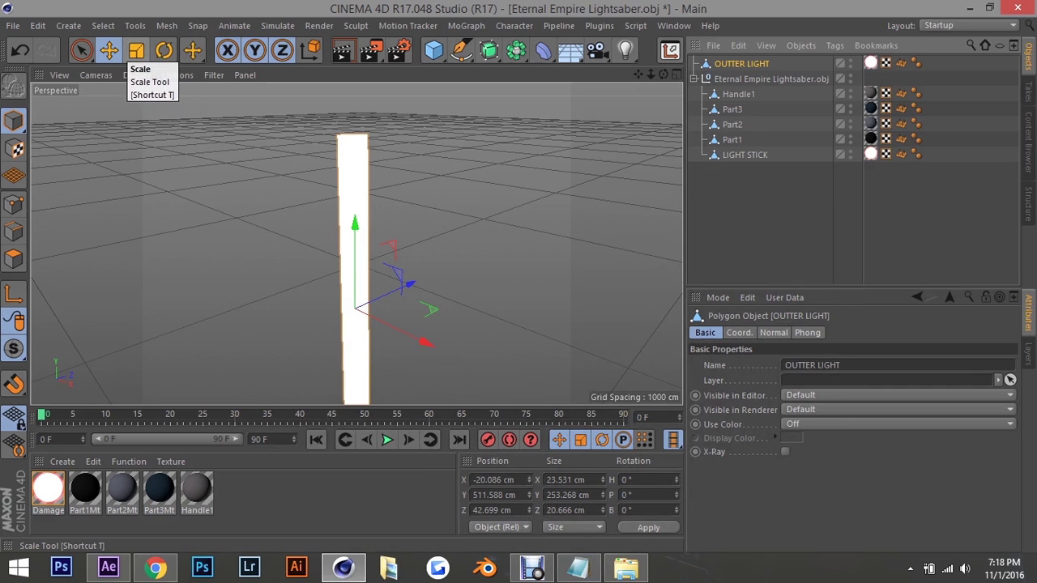
{"action": "left_click", "coordinate": [137, 52]}
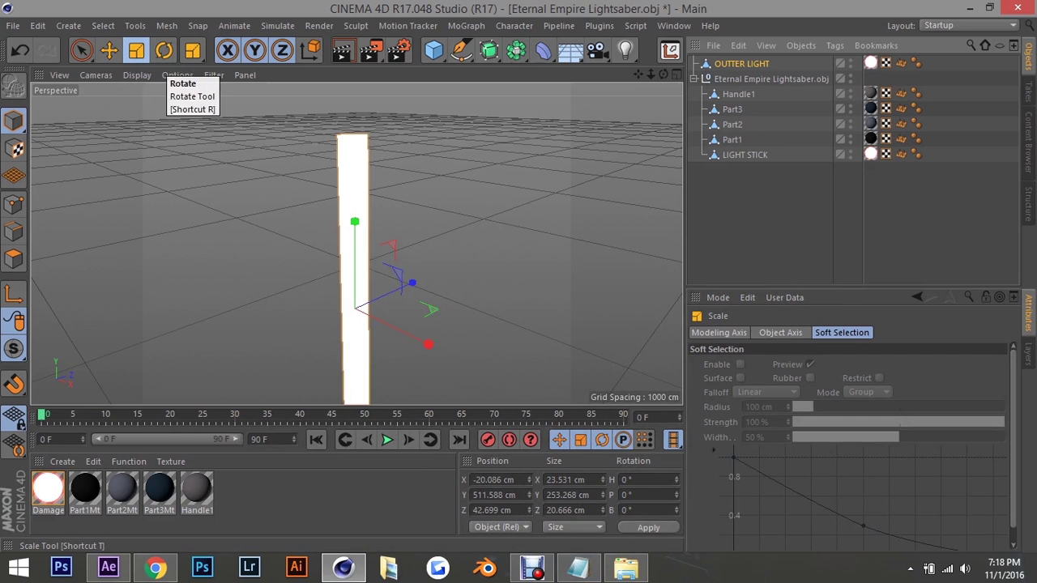
{"action": "left_click", "coordinate": [577, 567]}
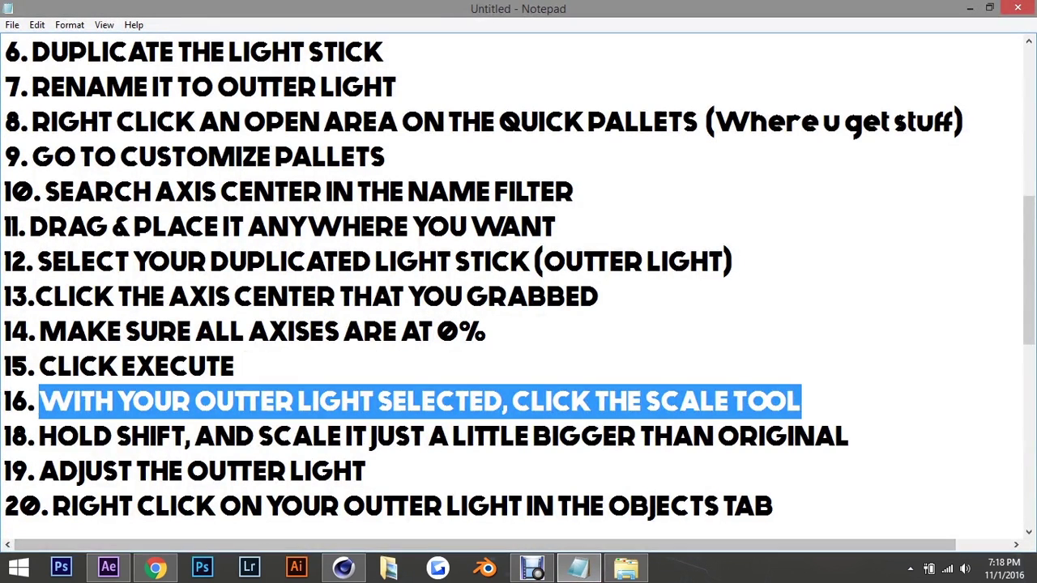
{"action": "left_click_drag", "start_coordinate": [39, 436], "coordinate": [853, 438]}
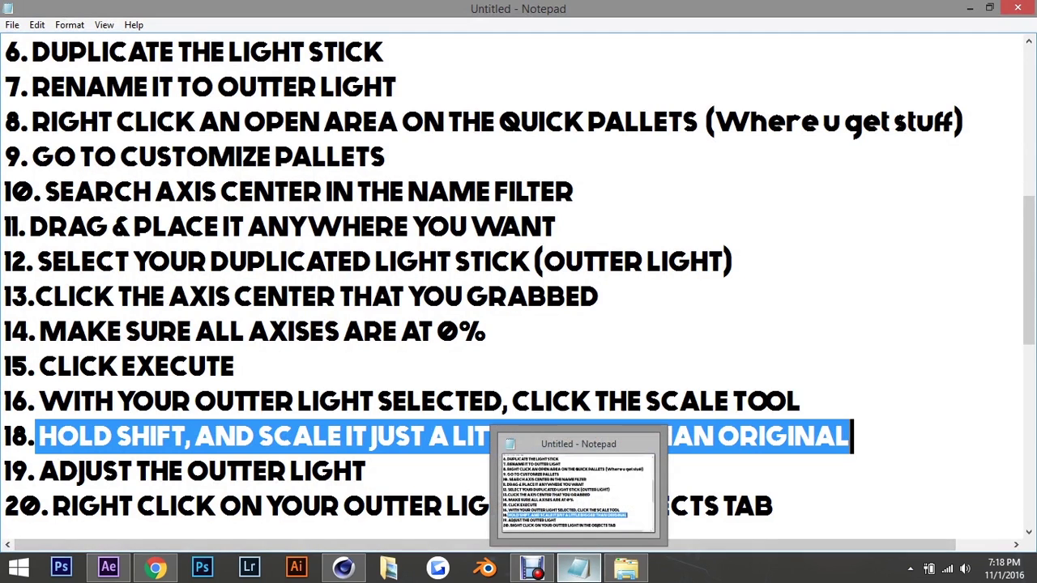
{"action": "left_click", "coordinate": [579, 567]}
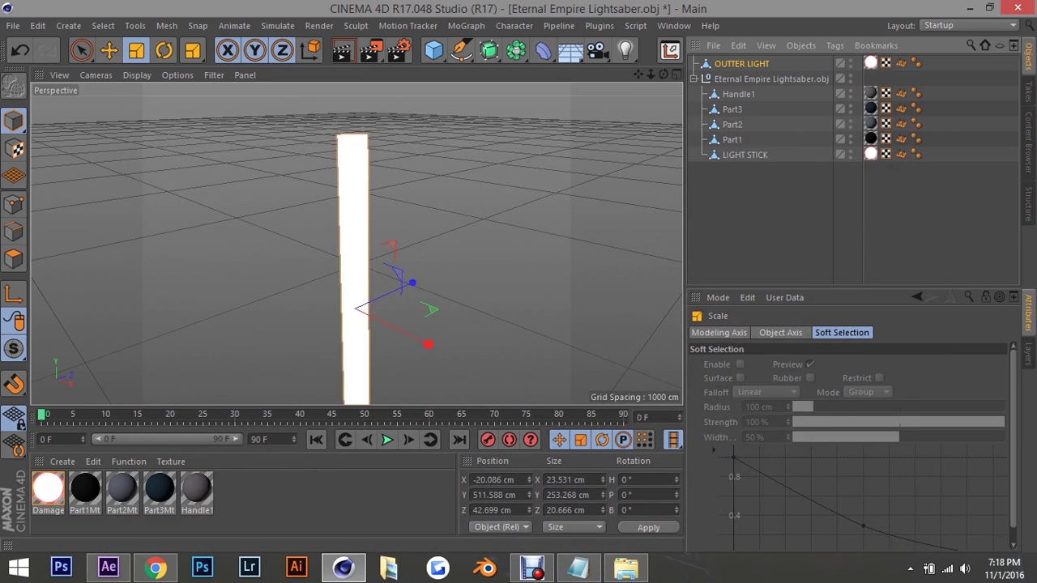
{"action": "left_click_drag", "start_coordinate": [354, 209], "coordinate": [350, 204]}
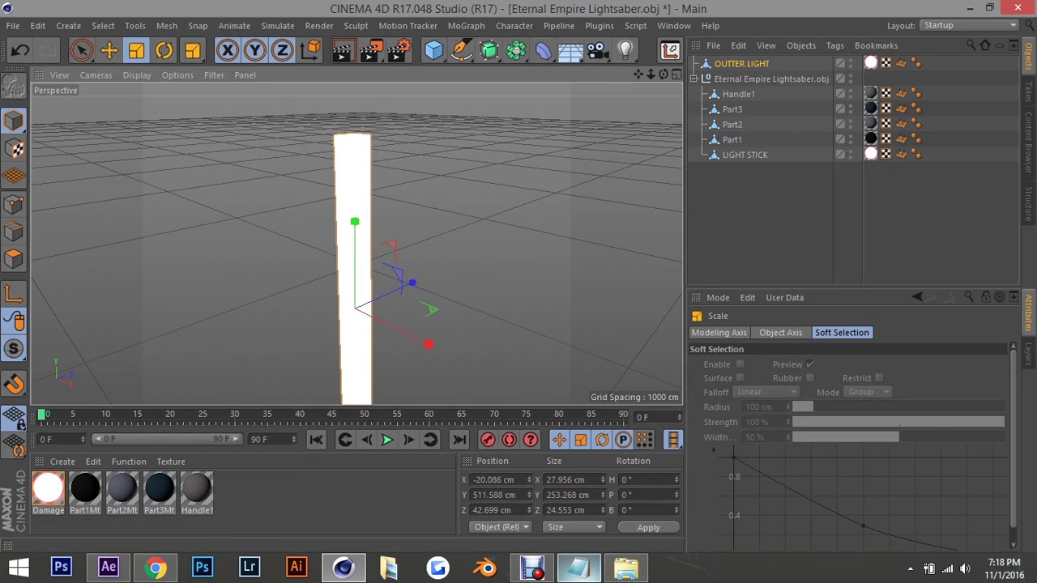
{"action": "mouse_move", "coordinate": [650, 73]}
{"action": "left_mouse_down"}
{"action": "mouse_move", "coordinate": [639, 70]}
{"action": "mouse_move", "coordinate": [663, 57]}
{"action": "left_mouse_up"}
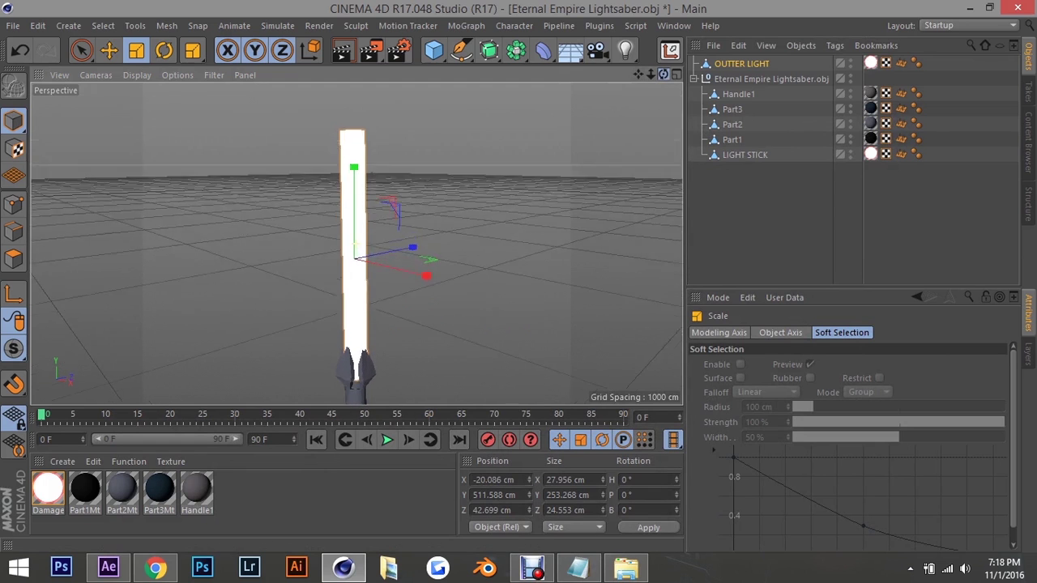
{"action": "left_click", "coordinate": [578, 567]}
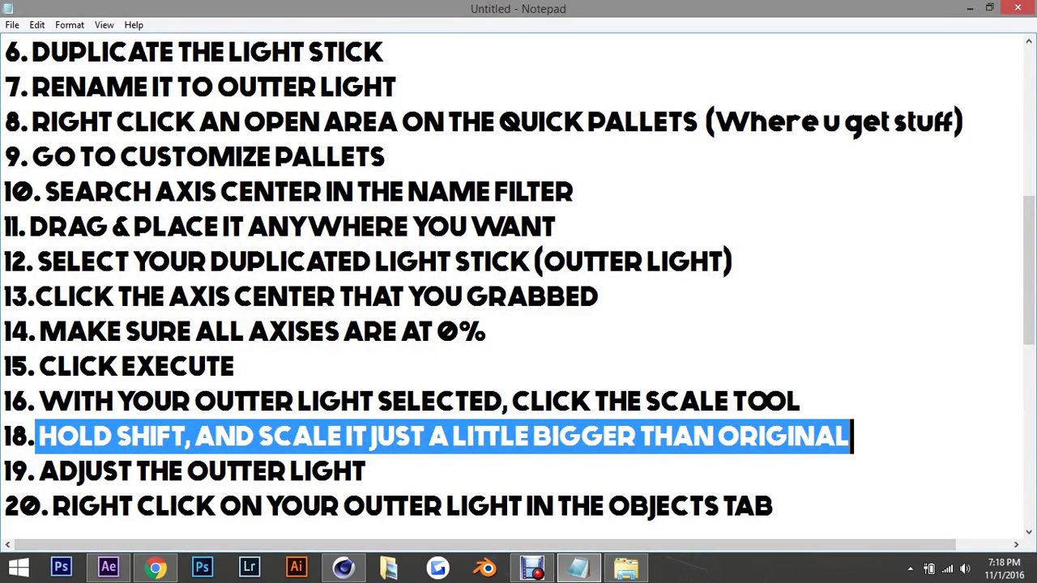
Zoom and orbit around the handle claws to check the thickened outer blade, then zoom back out
{"action": "left_click_drag", "start_coordinate": [59, 471], "coordinate": [81, 471]}
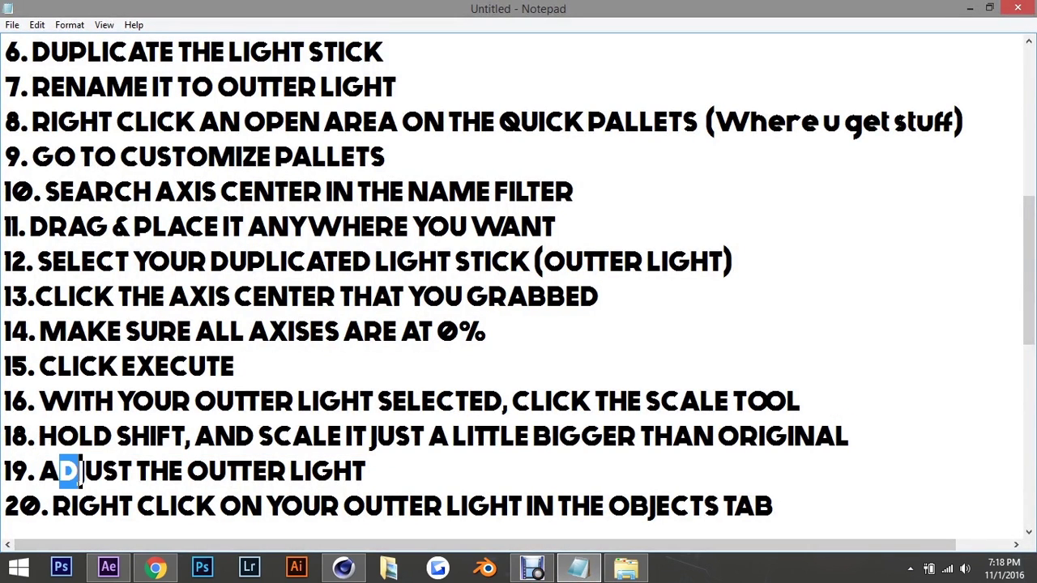
{"action": "left_click_drag", "start_coordinate": [29, 471], "coordinate": [369, 470]}
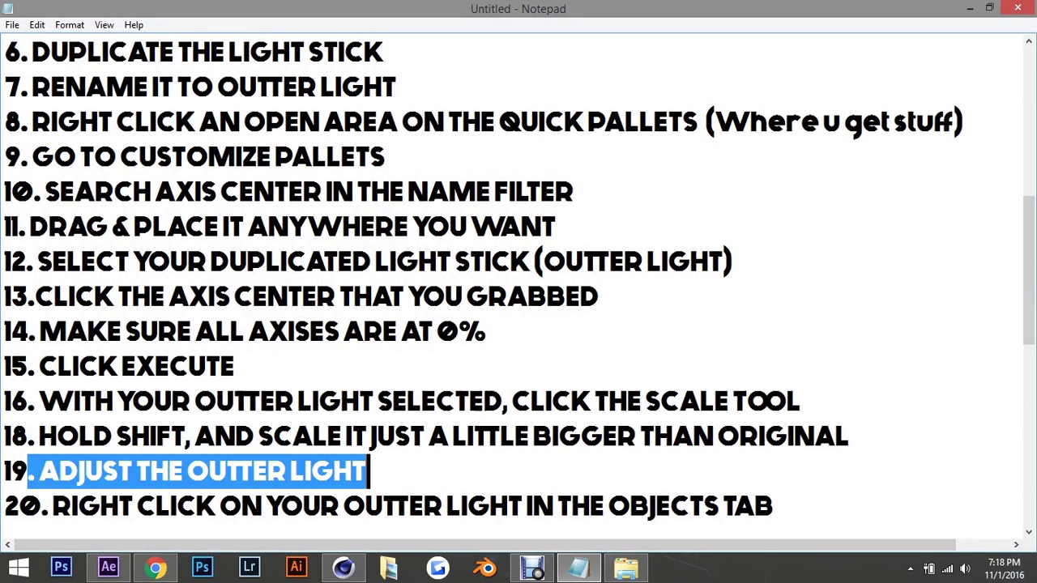
{"action": "left_click", "coordinate": [579, 568]}
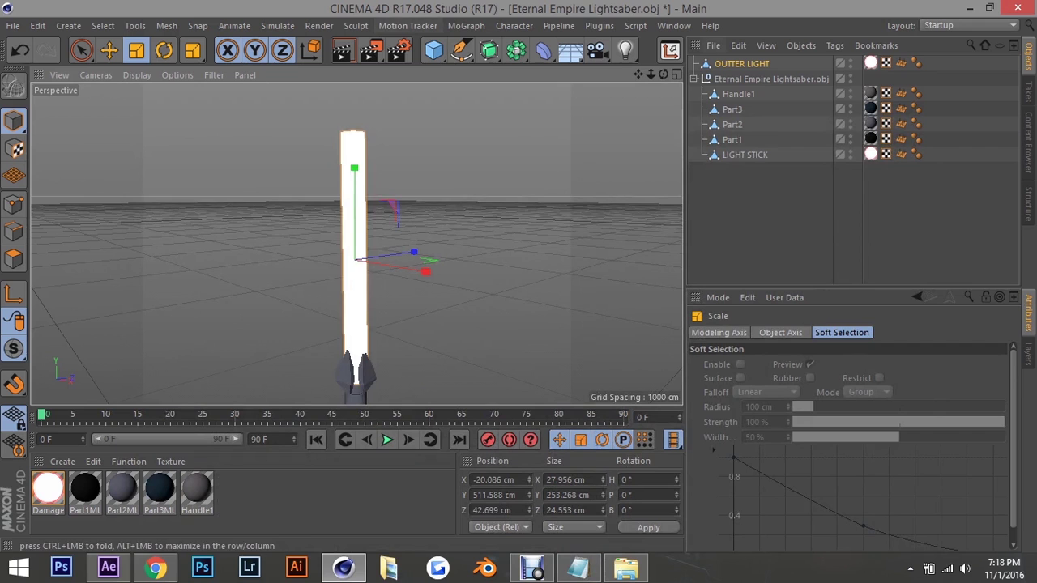
{"action": "mouse_move", "coordinate": [651, 74]}
{"action": "left_mouse_down"}
{"action": "mouse_move", "coordinate": [672, 74]}
{"action": "mouse_move", "coordinate": [639, 32]}
{"action": "left_mouse_up"}
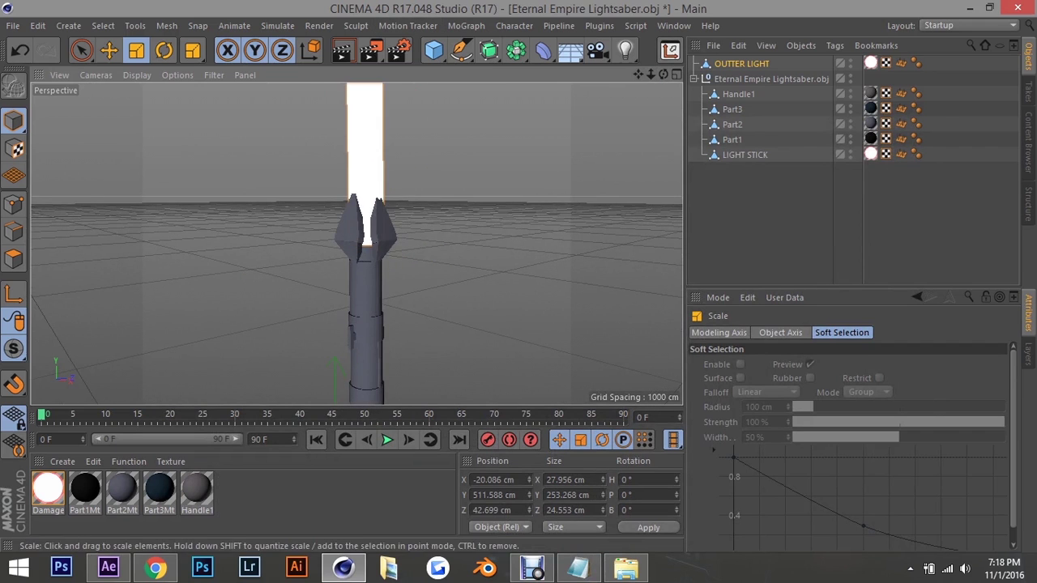
{"action": "left_click_drag", "start_coordinate": [650, 75], "coordinate": [673, 74]}
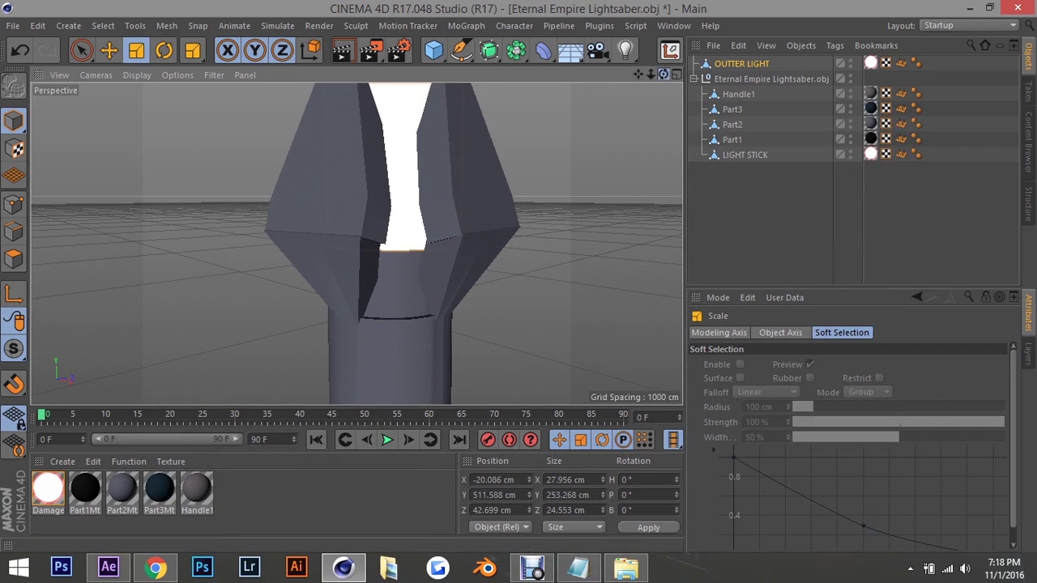
{"action": "left_click_drag", "start_coordinate": [354, 240], "coordinate": [356, 243], "text": "alt"}
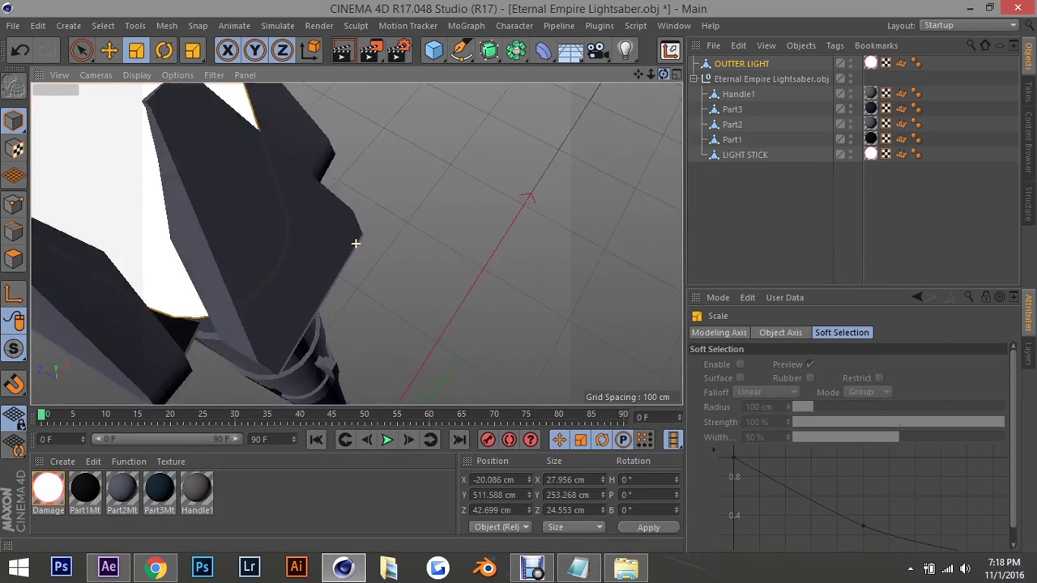
{"action": "left_click_drag", "start_coordinate": [356, 243], "coordinate": [356, 243], "text": "alt"}
{"action": "right_click_drag", "start_coordinate": [356, 243], "coordinate": [356, 243], "text": "alt"}
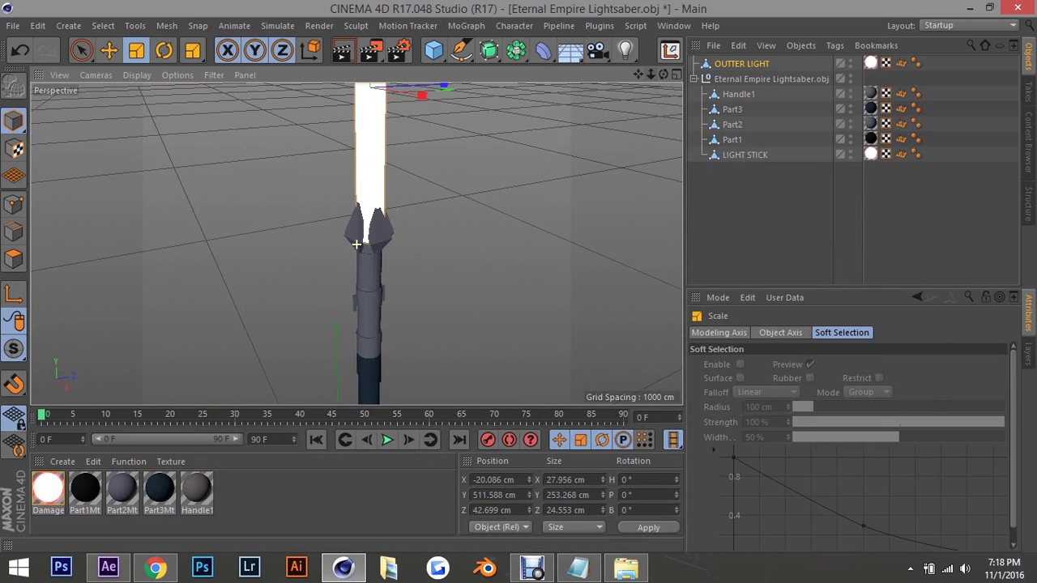
{"action": "left_click_drag", "start_coordinate": [356, 243], "coordinate": [356, 243], "text": "alt"}
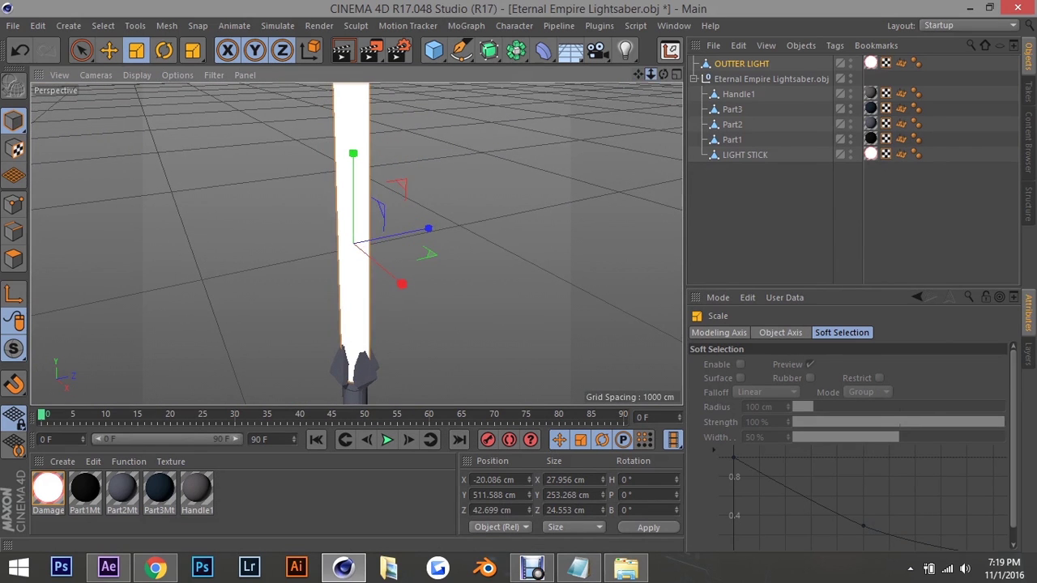
{"action": "left_click_drag", "start_coordinate": [651, 73], "coordinate": [654, 77]}
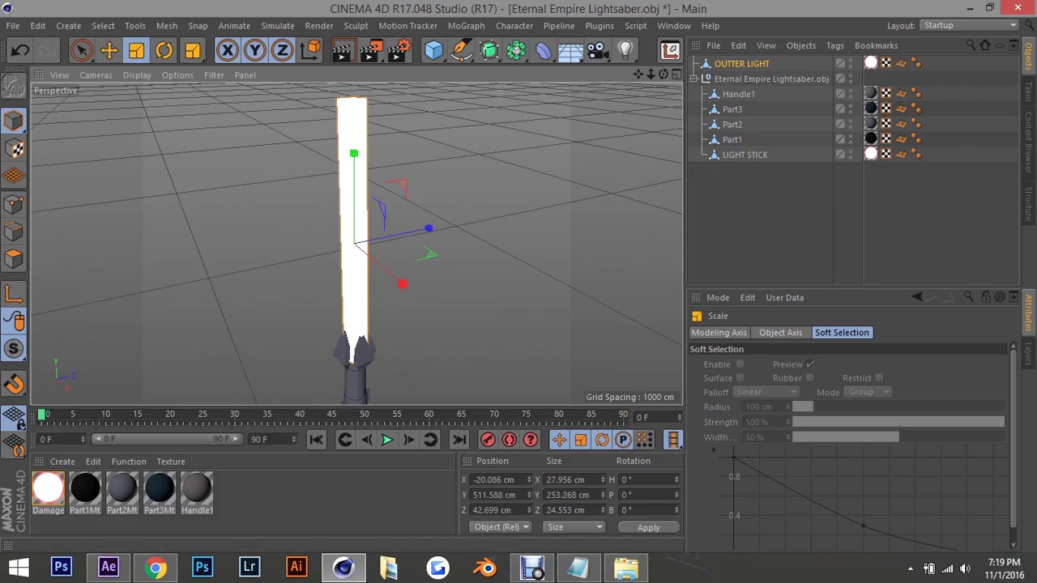
{"action": "left_click", "coordinate": [579, 567]}
{"action": "scroll", "coordinate": [518, 279], "scroll_direction": "down", "scroll_amount": 1}
{"action": "scroll", "coordinate": [518, 278], "scroll_direction": "down", "scroll_amount": 1}
{"action": "scroll", "coordinate": [518, 279], "scroll_direction": "down", "scroll_amount": 1}
{"action": "scroll", "coordinate": [518, 278], "scroll_direction": "down", "scroll_amount": 1}
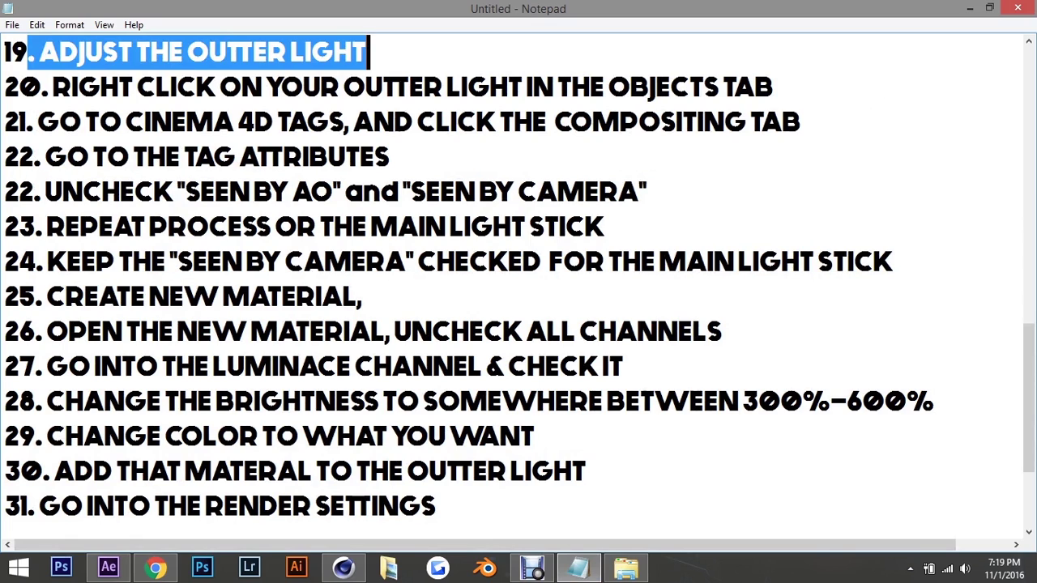
Give OUTTER LIGHT a Compositing tag from the CINEMA 4D Tags context menu
{"action": "left_click_drag", "start_coordinate": [51, 86], "coordinate": [778, 87]}
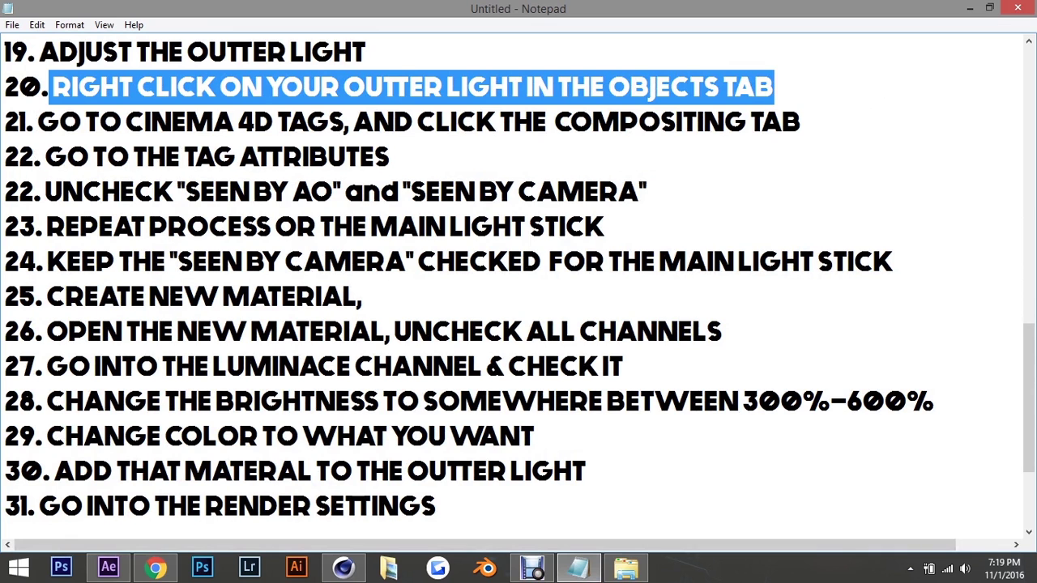
{"action": "left_click", "coordinate": [578, 568]}
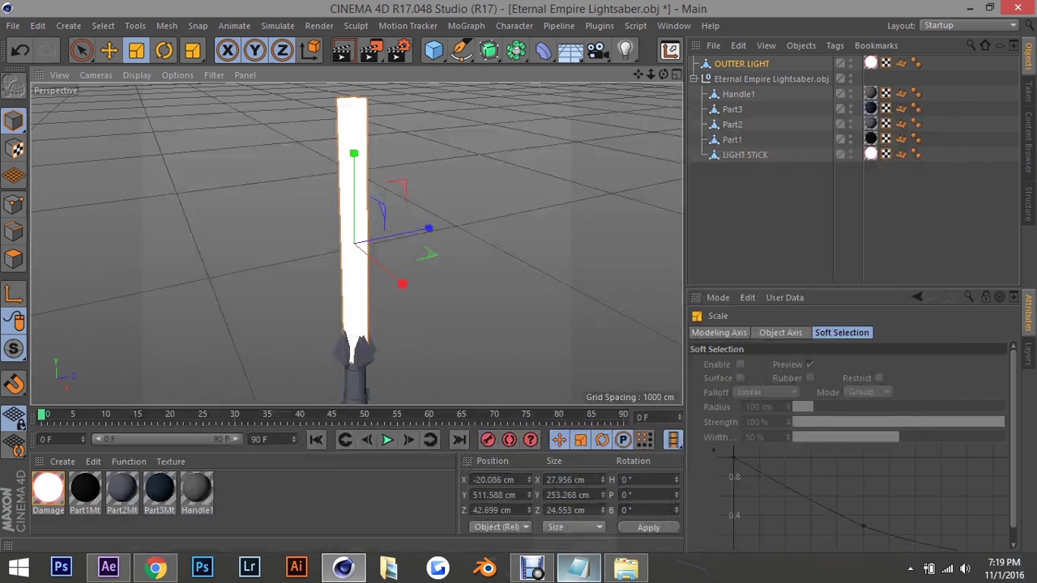
{"action": "left_click", "coordinate": [762, 203]}
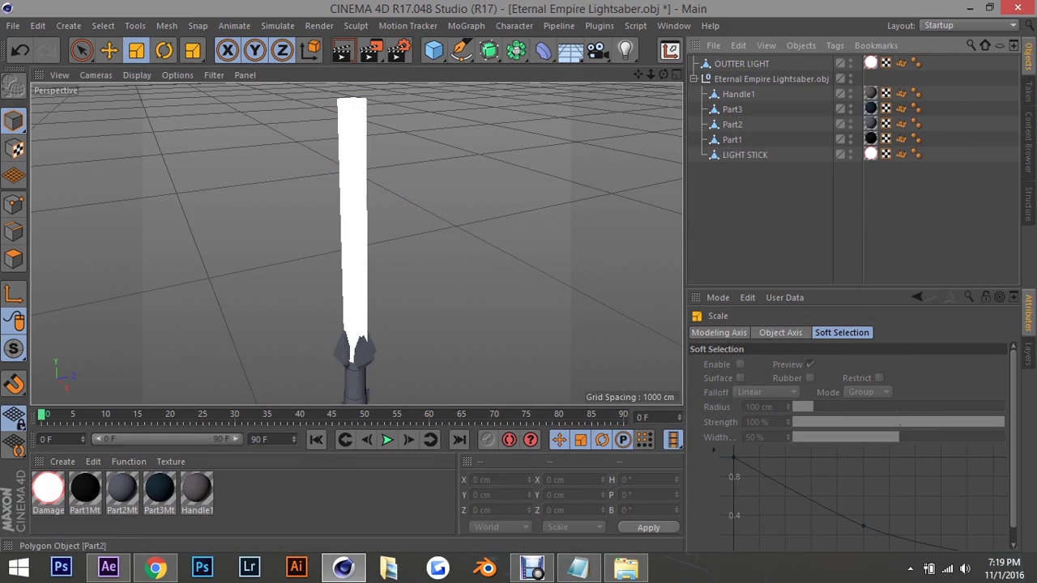
{"action": "right_click", "coordinate": [737, 63]}
{"action": "left_click", "coordinate": [737, 63]}
{"action": "right_click", "coordinate": [737, 63]}
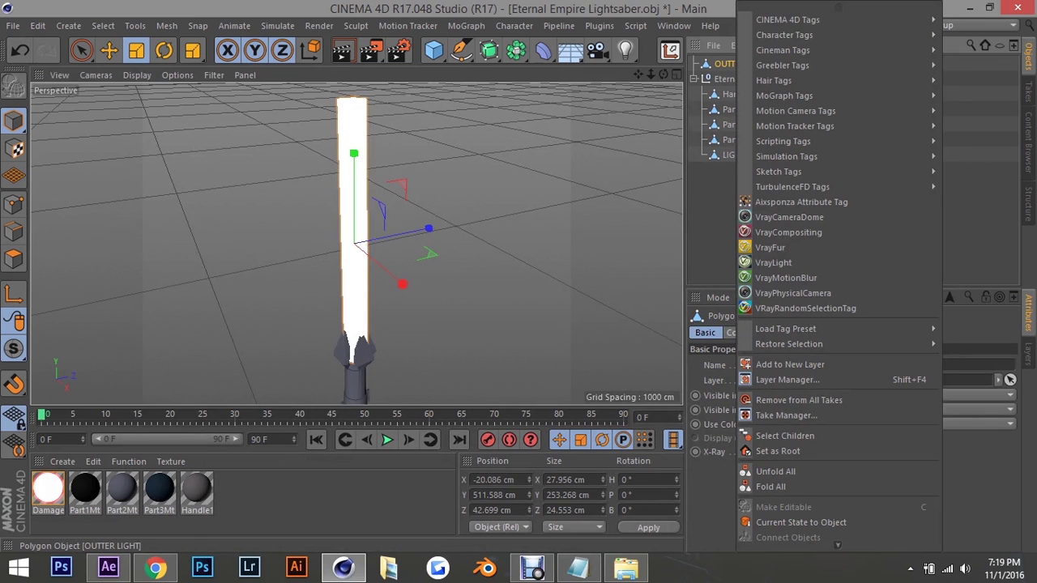
{"action": "left_click", "coordinate": [578, 567]}
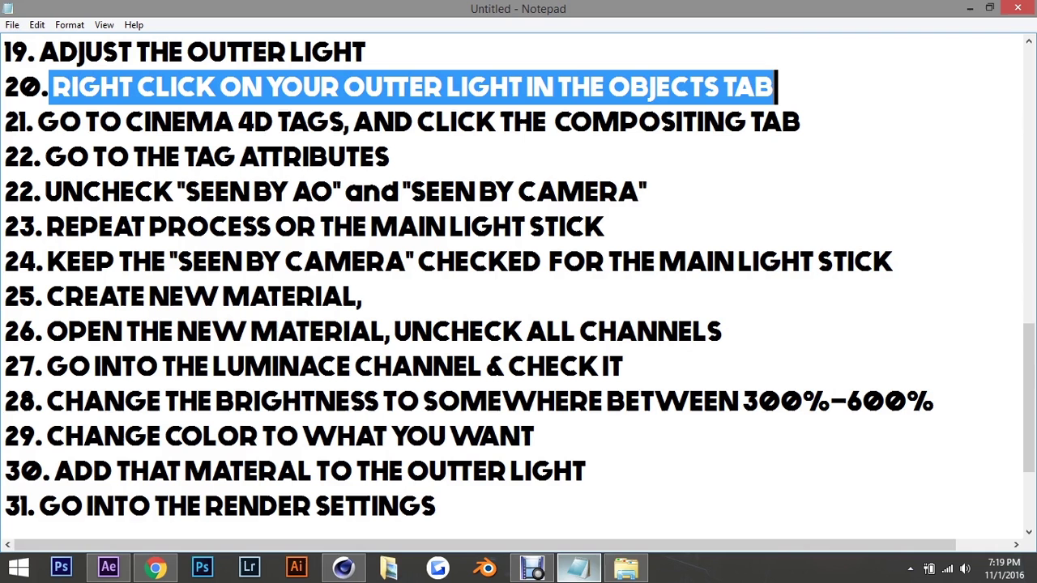
{"action": "left_click_drag", "start_coordinate": [38, 122], "coordinate": [804, 121]}
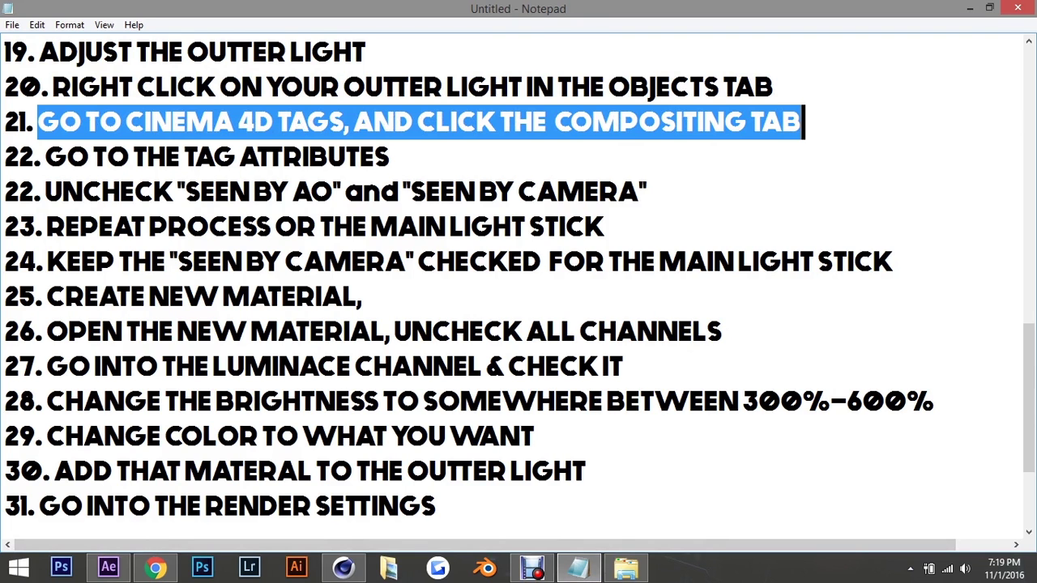
{"action": "left_click", "coordinate": [579, 567]}
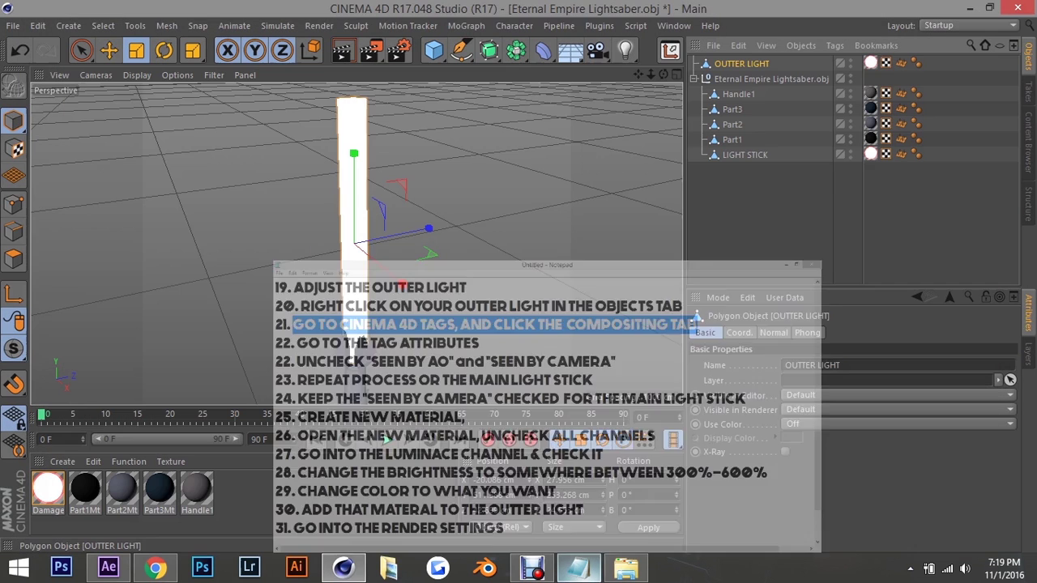
{"action": "right_click", "coordinate": [741, 64]}
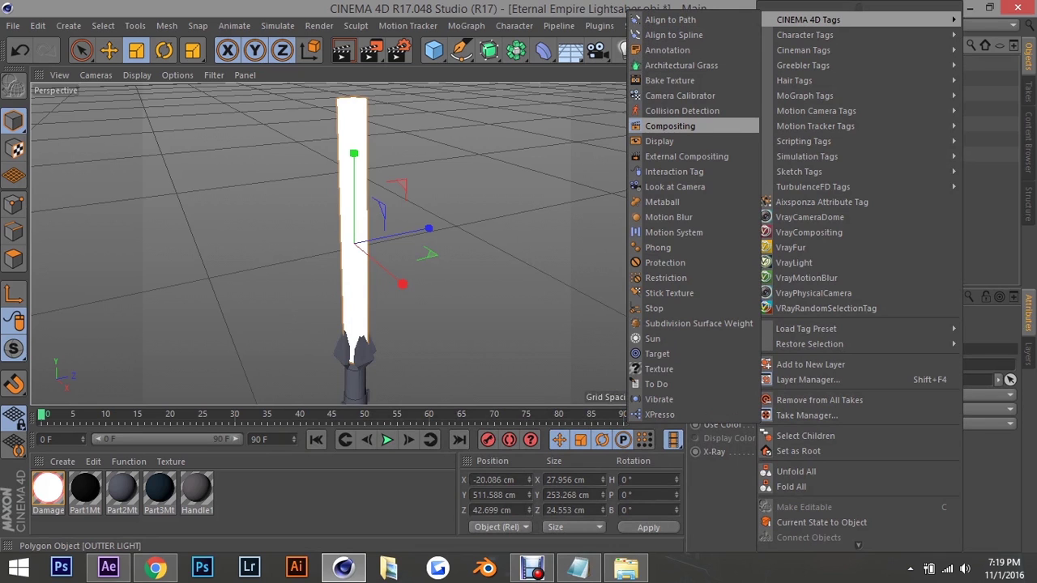
{"action": "left_click", "coordinate": [672, 125]}
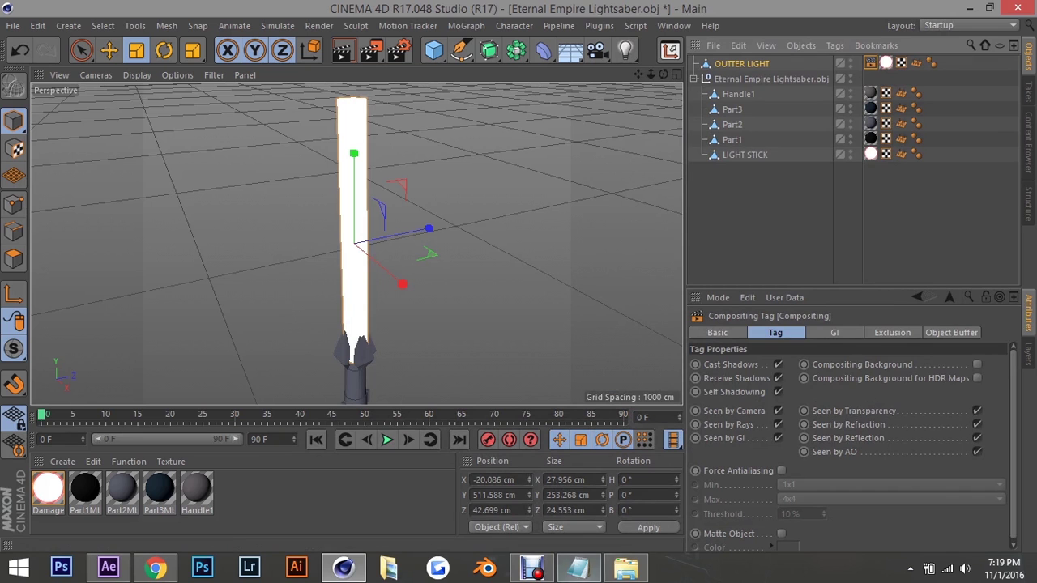
{"action": "key", "text": "alt+Tab"}
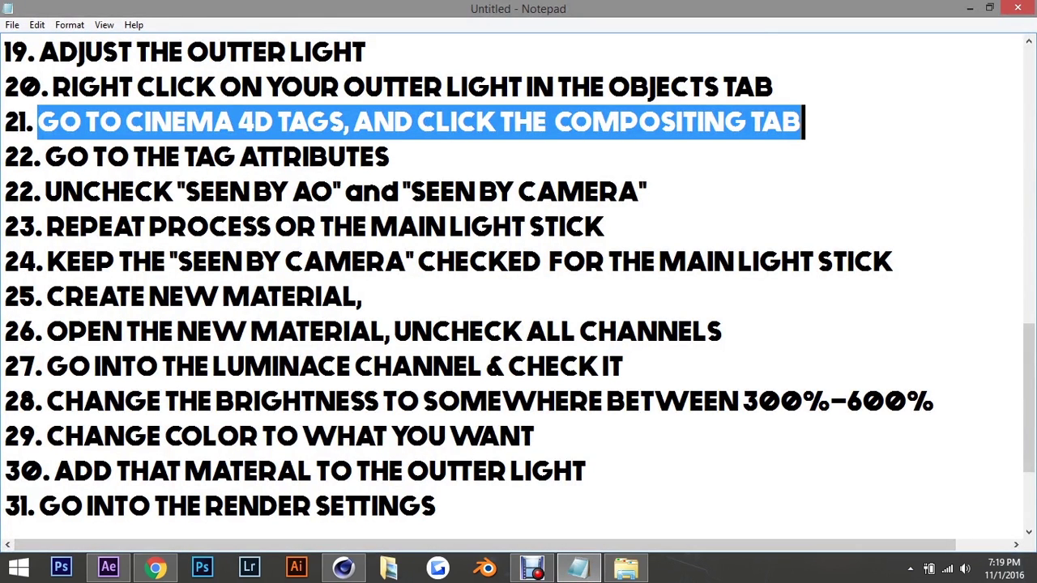
{"action": "left_click_drag", "start_coordinate": [44, 156], "coordinate": [393, 156]}
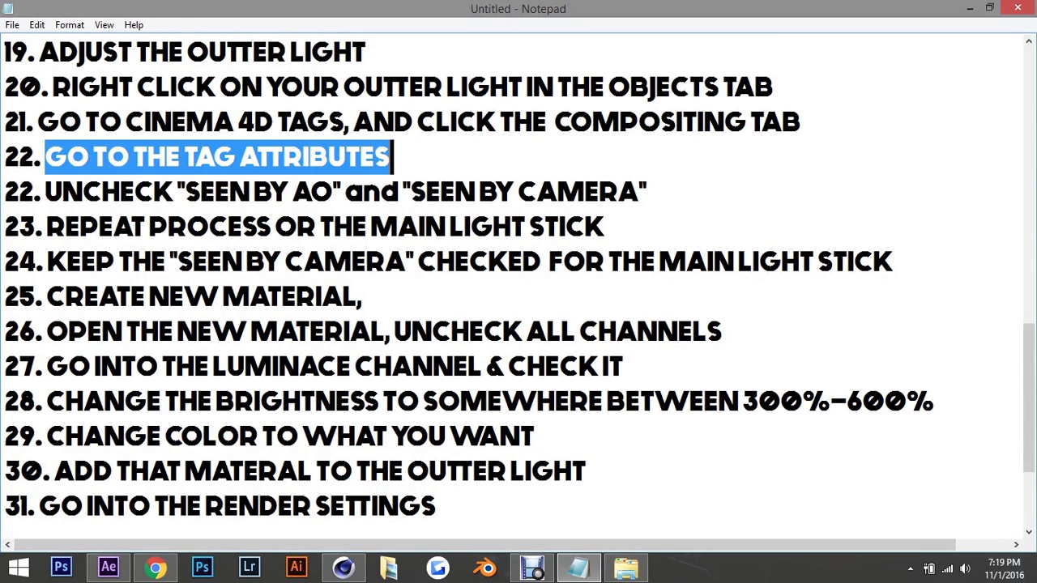
Uncheck Seen by Camera and Seen by AO in OUTTER LIGHT's Compositing tag
{"action": "key", "text": "alt+Tab"}
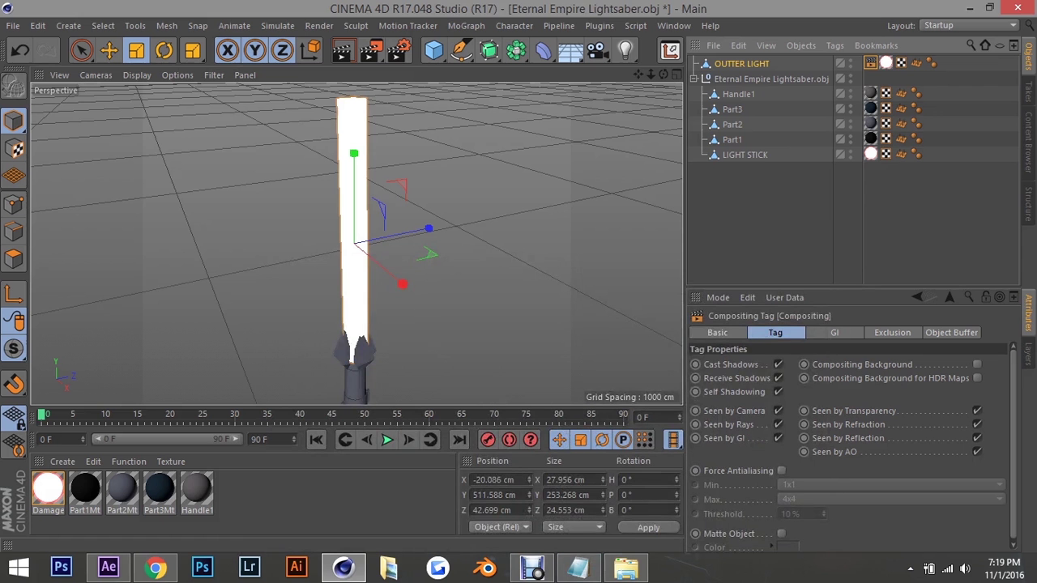
{"action": "key", "text": "shift+F4"}
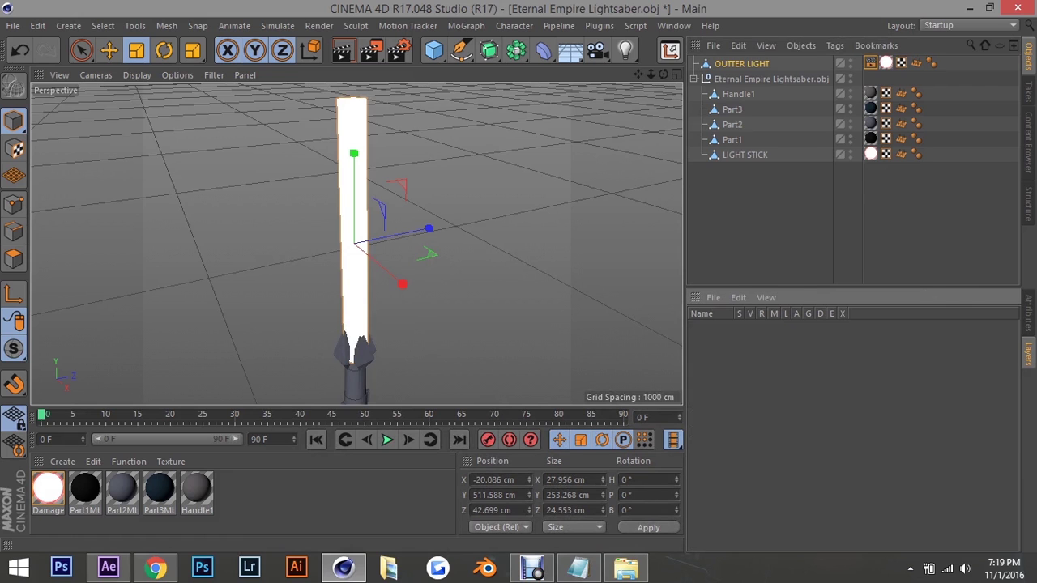
{"action": "key", "text": "shift+F5"}
{"action": "key", "text": "shift+F4"}
{"action": "key", "text": "shift+F5"}
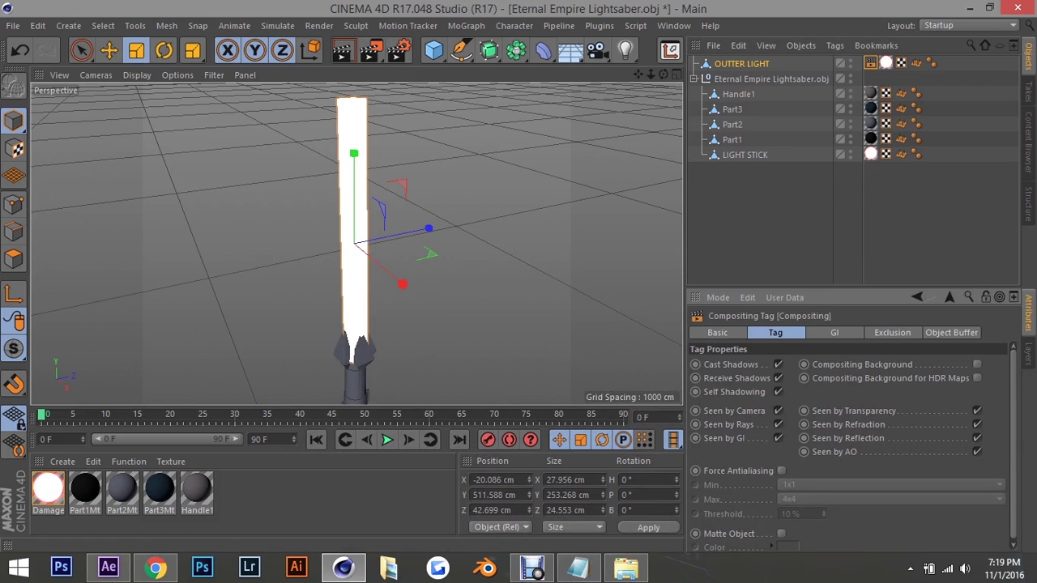
{"action": "key", "text": "alt+Tab"}
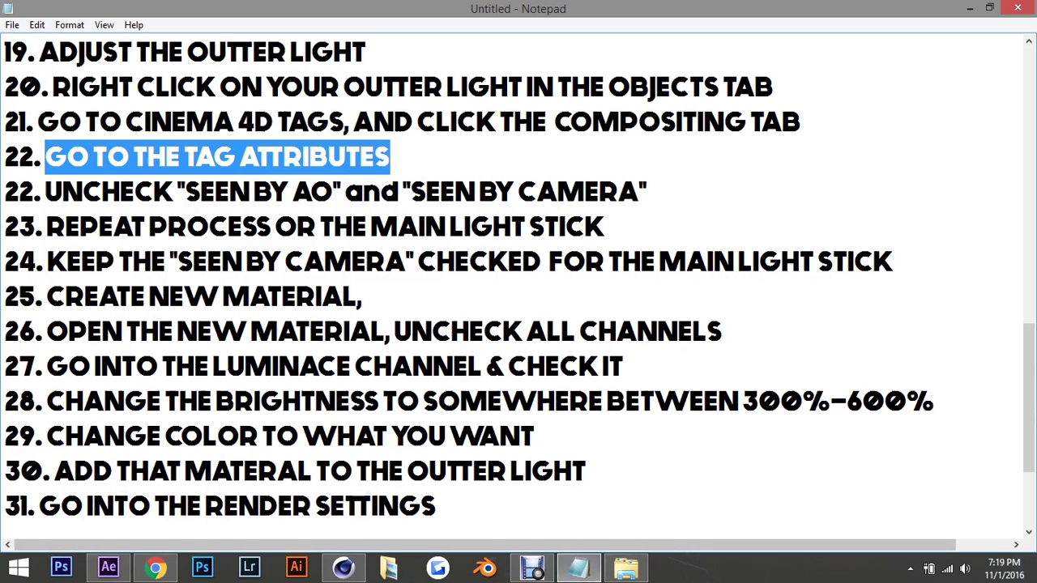
{"action": "left_click_drag", "start_coordinate": [44, 192], "coordinate": [650, 192]}
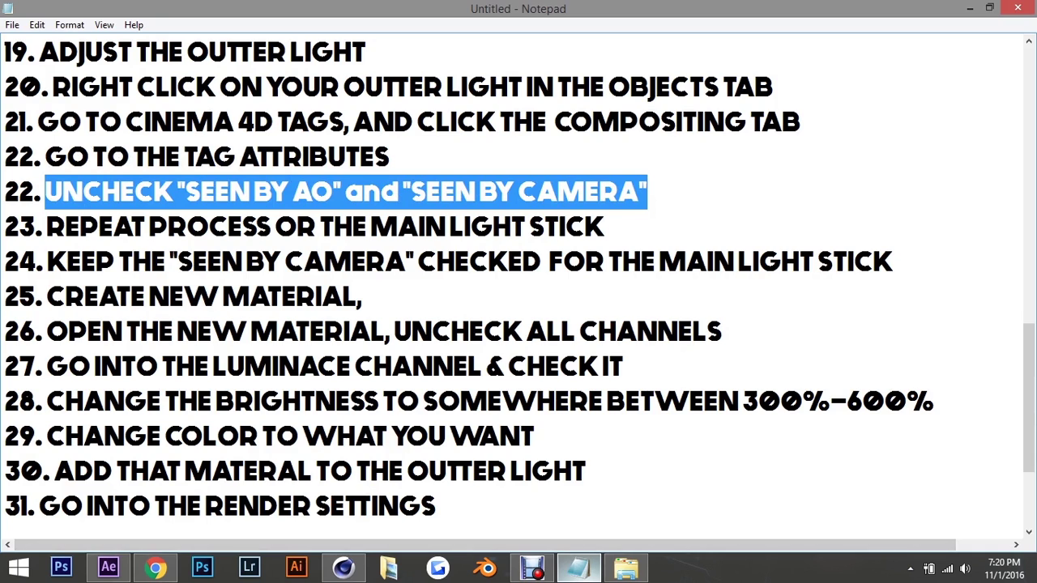
{"action": "left_click", "coordinate": [579, 567]}
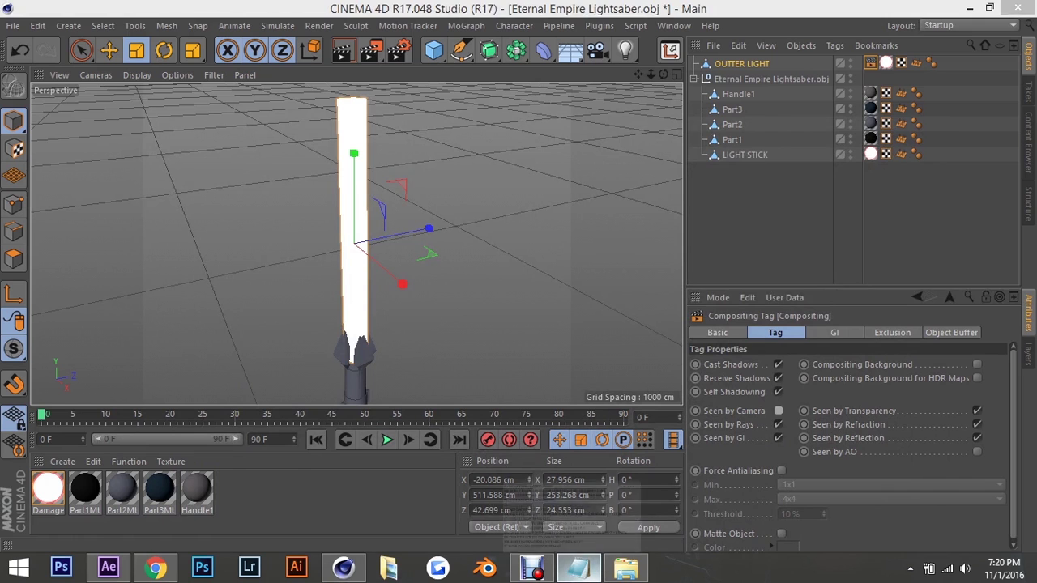
{"action": "left_click", "coordinate": [578, 567]}
{"action": "left_click_drag", "start_coordinate": [46, 227], "coordinate": [278, 227]}
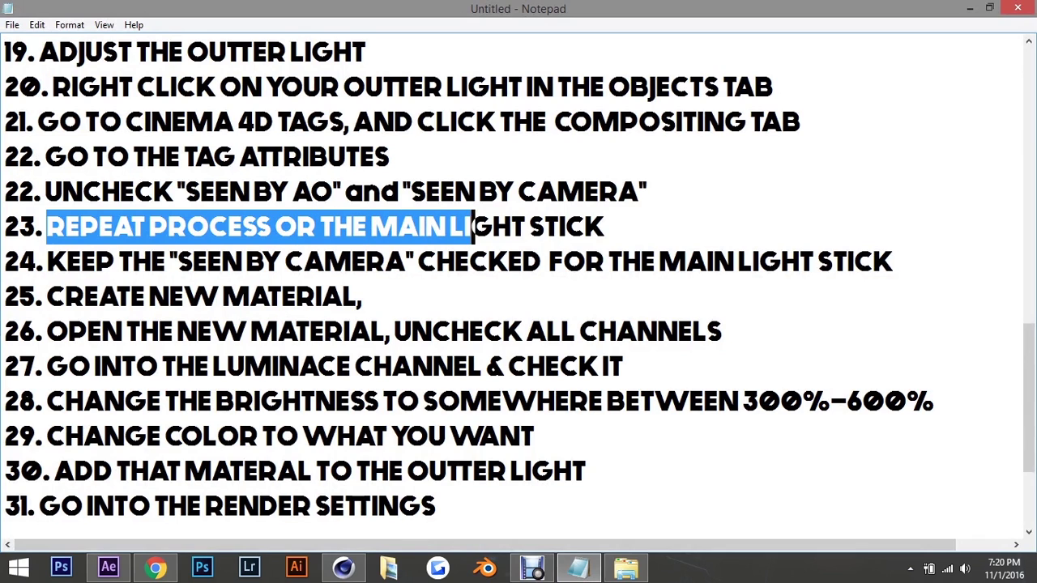
{"action": "left_click_drag", "start_coordinate": [278, 227], "coordinate": [607, 227]}
Fix the typo so Notepad step 23 reads 'REPEAT PROCESS FOR THE MAIN LIGHT STICK'
{"action": "left_click", "coordinate": [274, 227]}
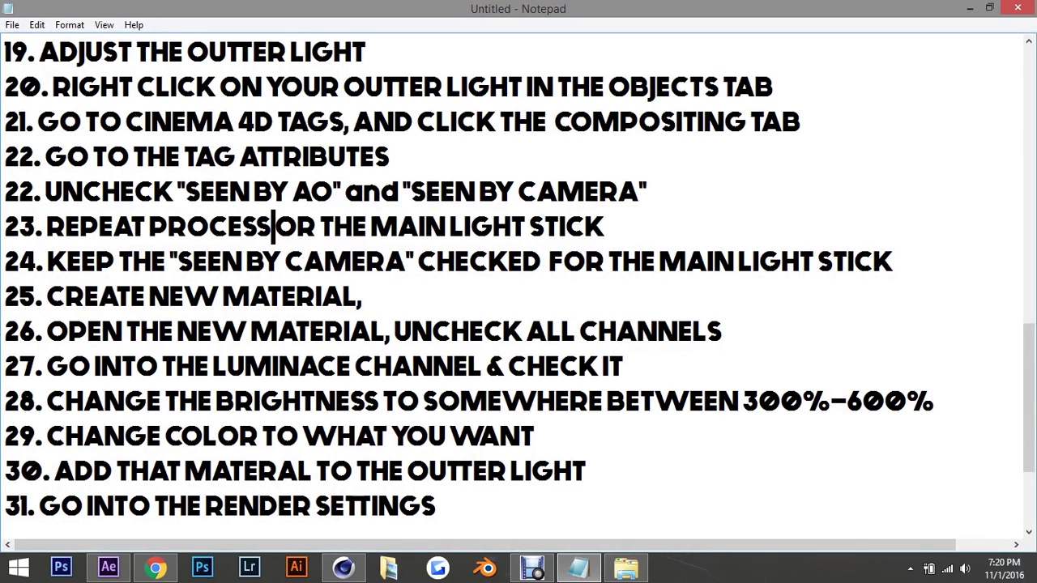
{"action": "type", "text": "F"}
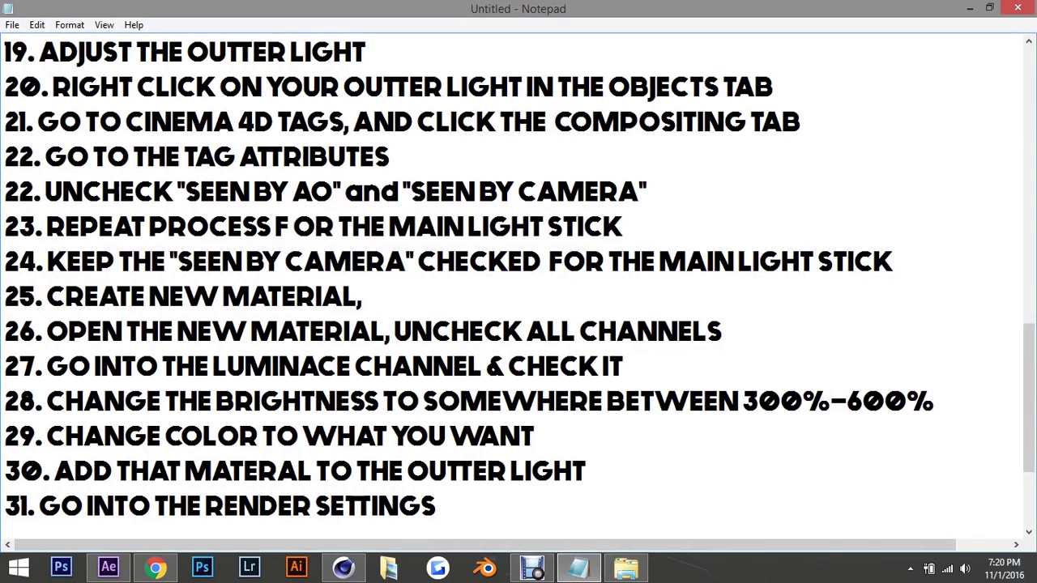
{"action": "left_click_drag", "start_coordinate": [46, 227], "coordinate": [212, 227]}
{"action": "left_click", "coordinate": [292, 227]}
{"action": "key", "text": "BackSpace"}
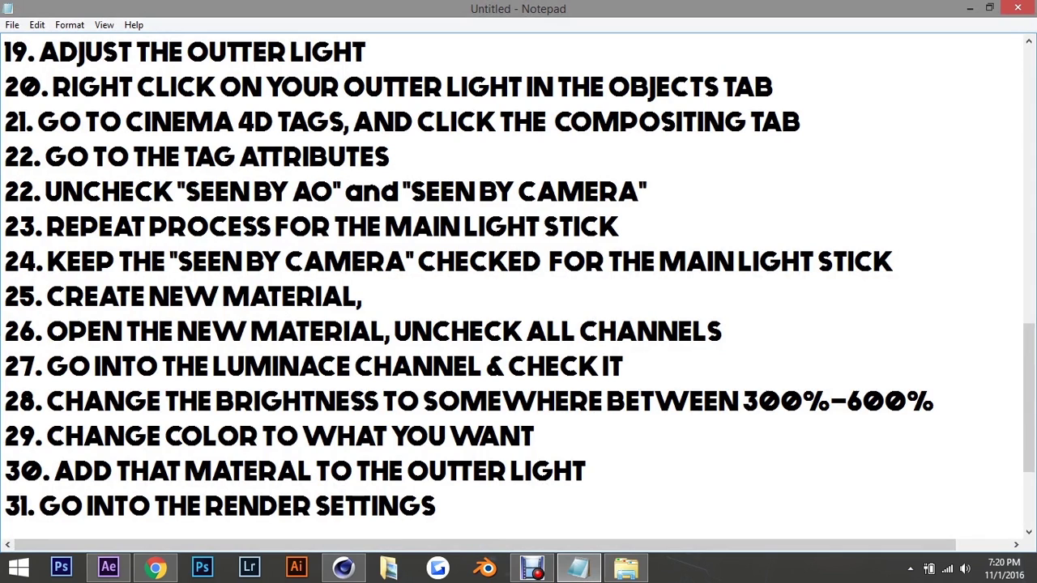
{"action": "left_click_drag", "start_coordinate": [47, 227], "coordinate": [620, 227]}
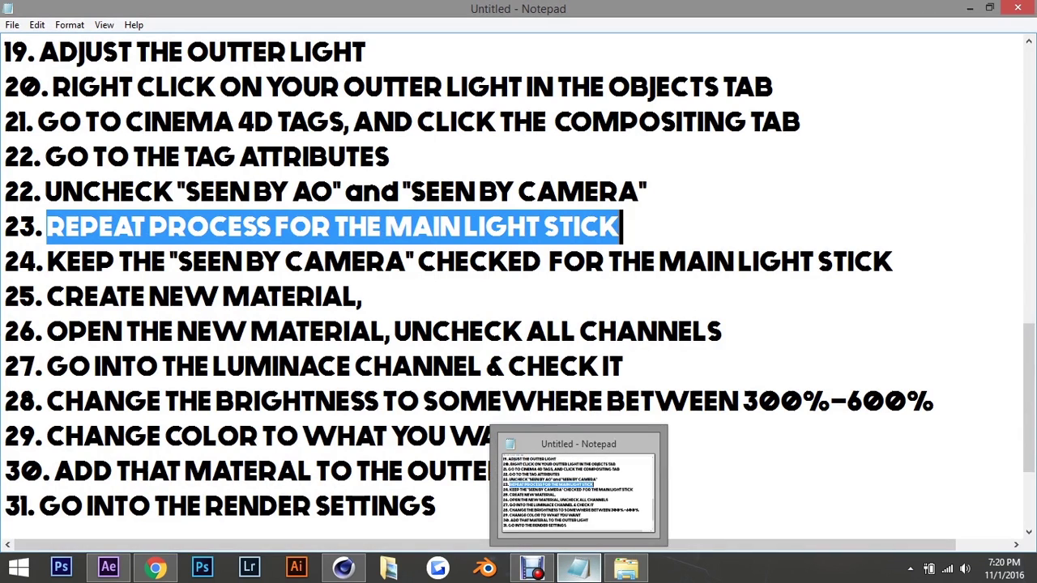
{"action": "left_click", "coordinate": [579, 567]}
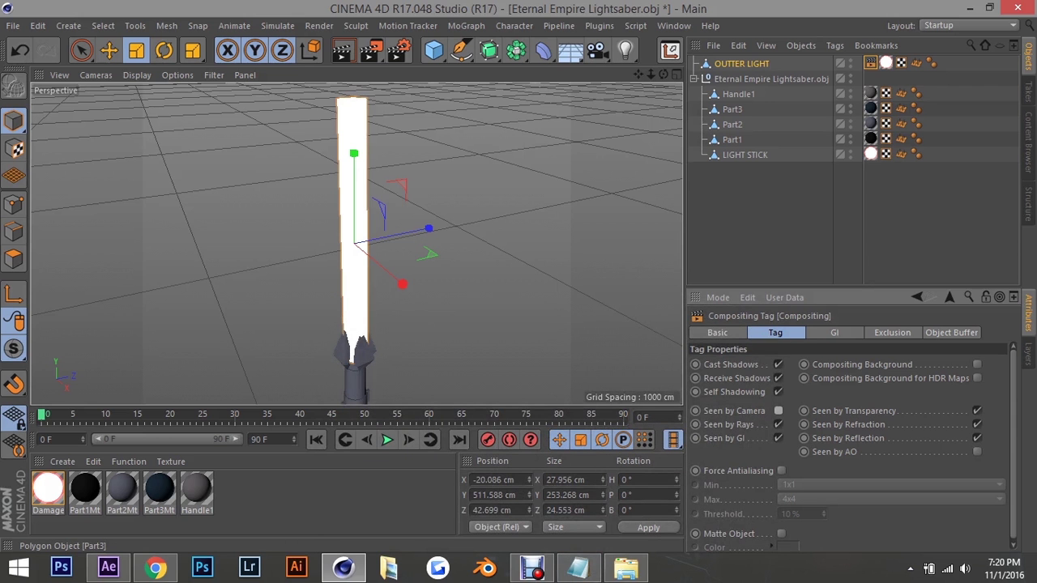
Add a Compositing tag to the LIGHT STICK object
{"action": "left_click", "coordinate": [744, 155]}
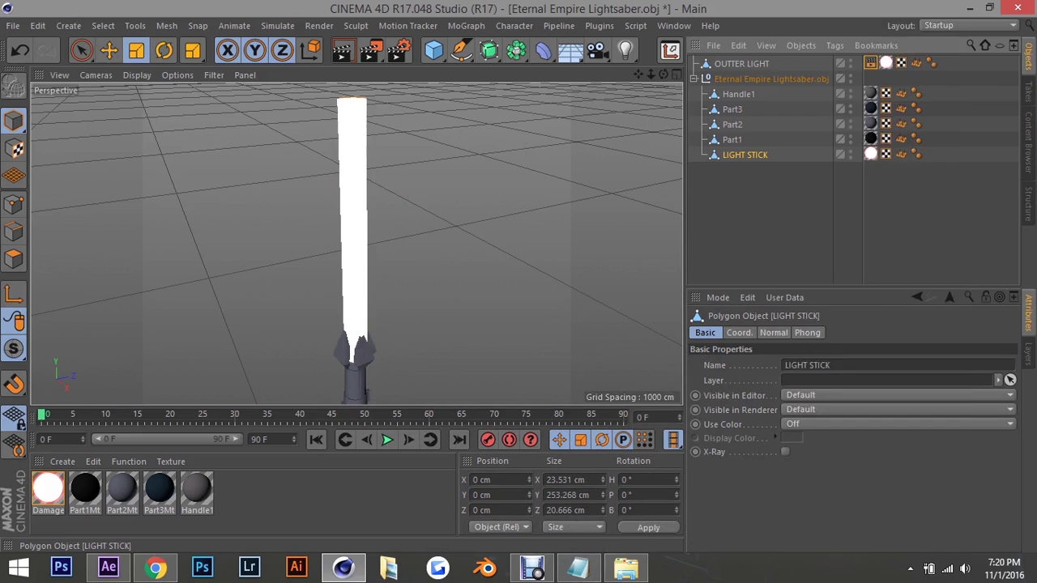
{"action": "right_click", "coordinate": [754, 155]}
{"action": "mouse_move", "coordinate": [813, 19]}
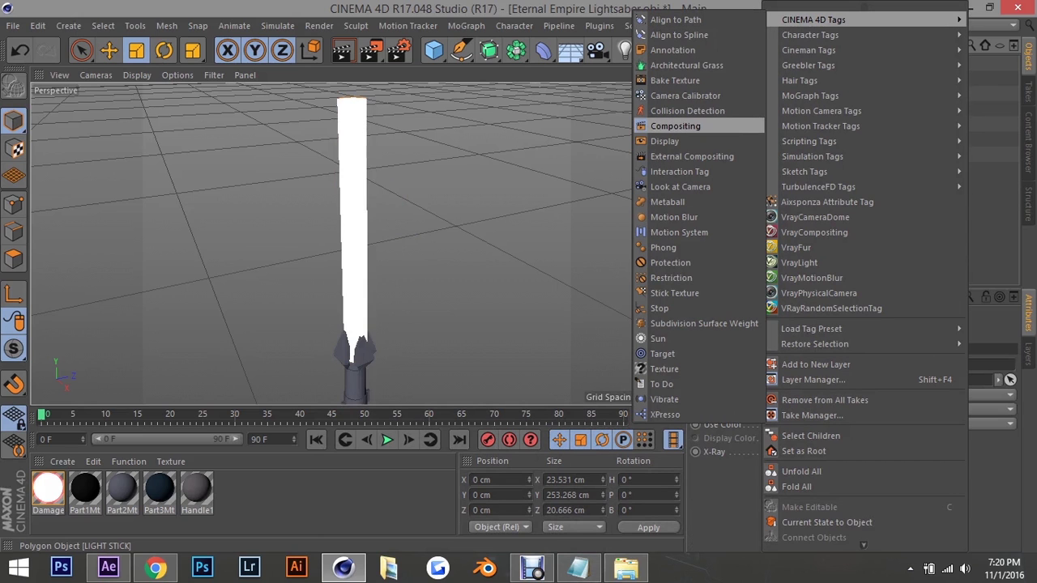
{"action": "left_click", "coordinate": [681, 125]}
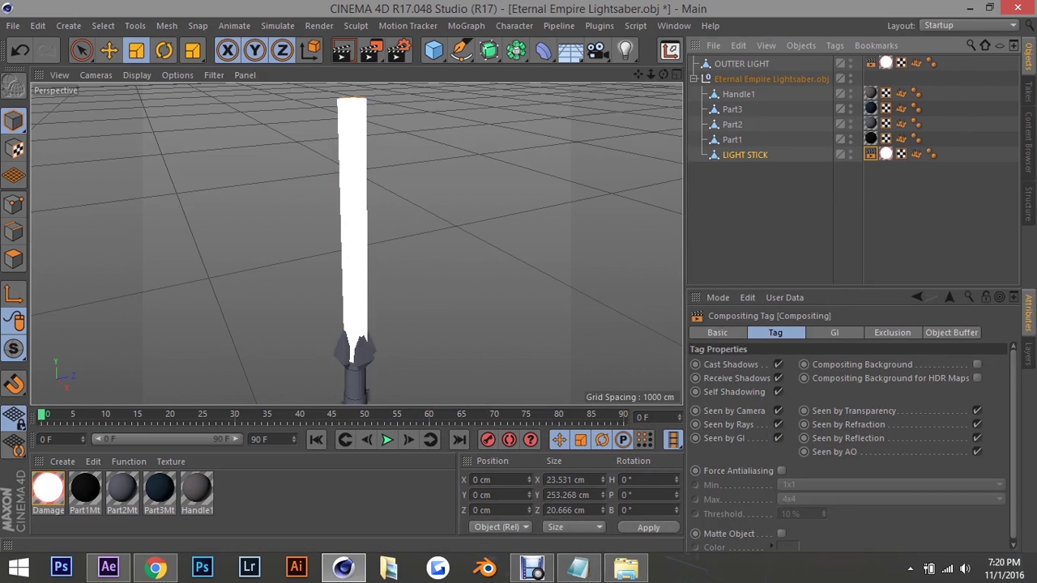
{"action": "left_click", "coordinate": [577, 567]}
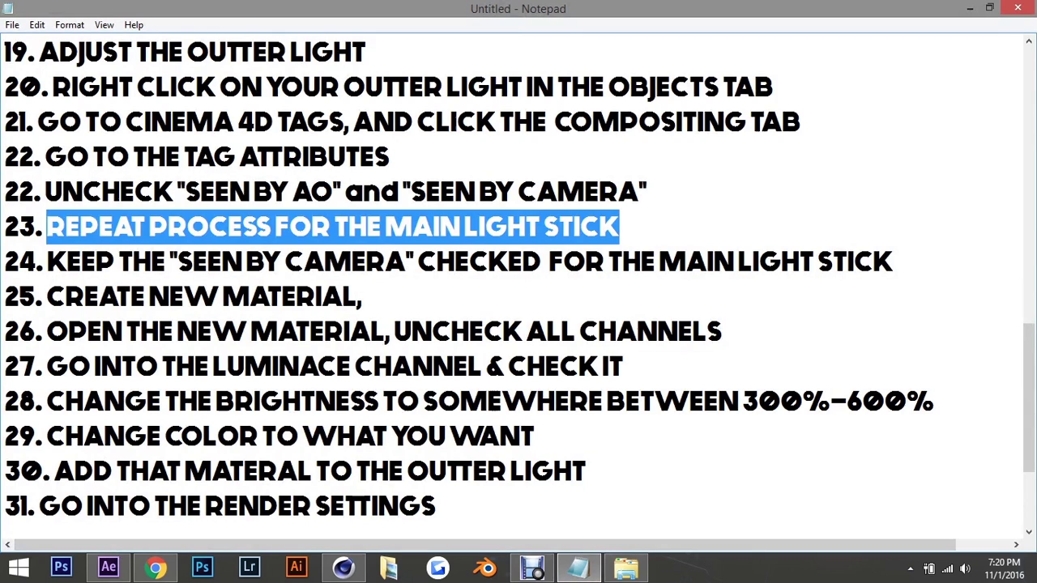
{"action": "left_click", "coordinate": [66, 261]}
{"action": "left_click_drag", "start_coordinate": [47, 261], "coordinate": [896, 261]}
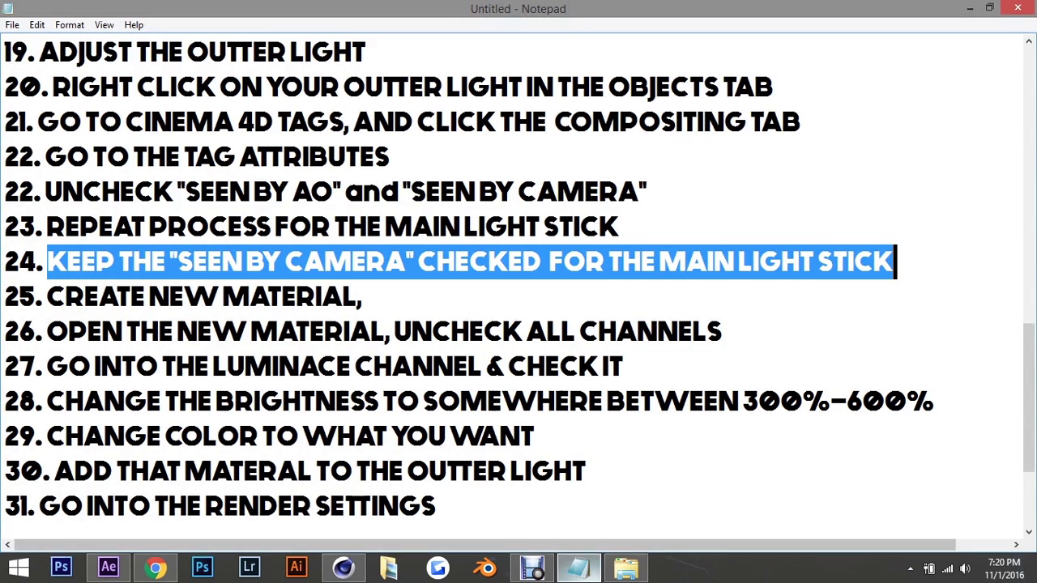
Uncheck Seen by AO in LIGHT STICK's Compositing tag, keeping Seen by Camera on
{"action": "left_click", "coordinate": [578, 567]}
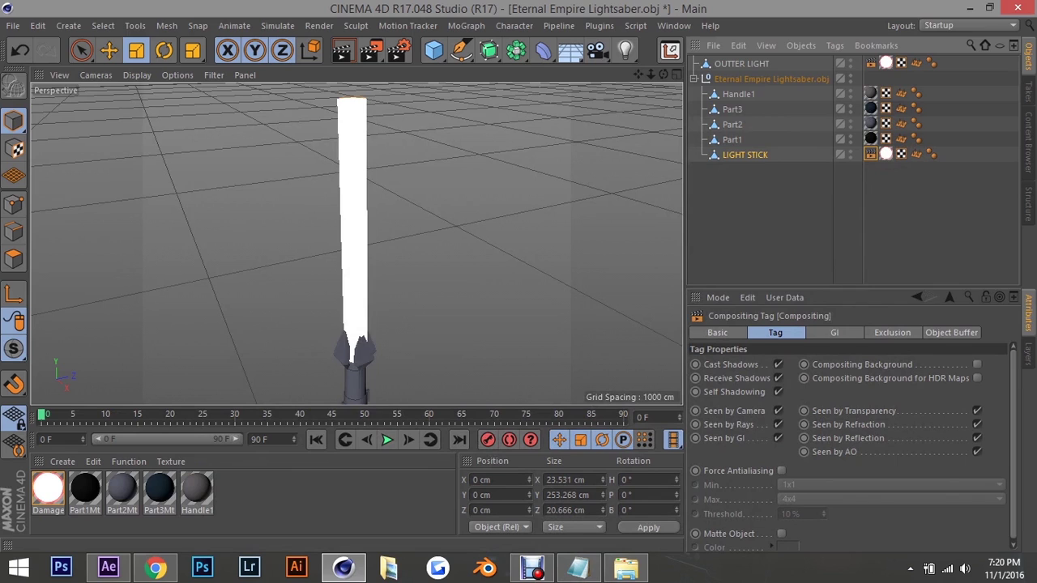
{"action": "left_click", "coordinate": [978, 451]}
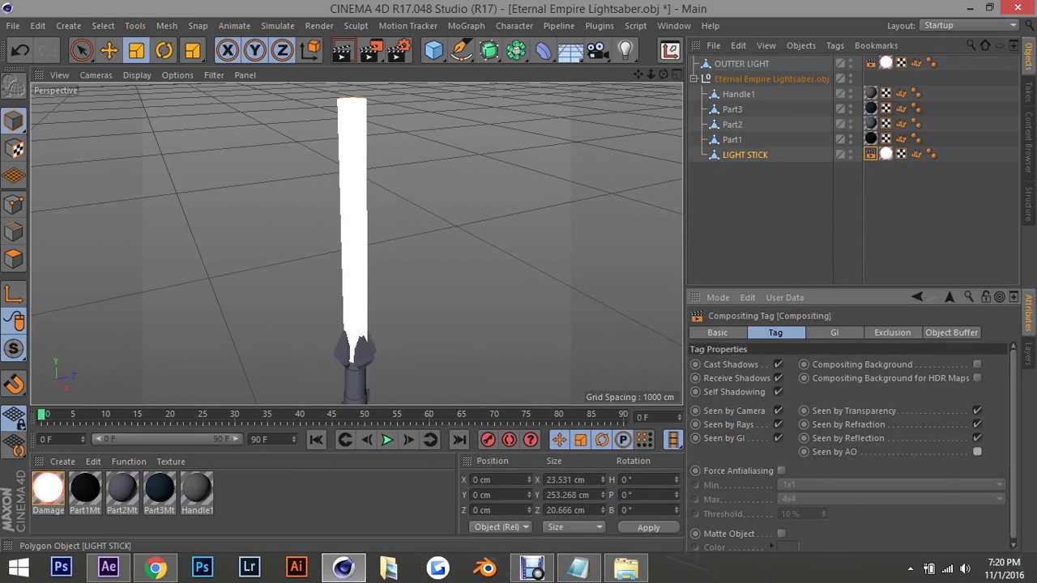
{"action": "left_click", "coordinate": [745, 154]}
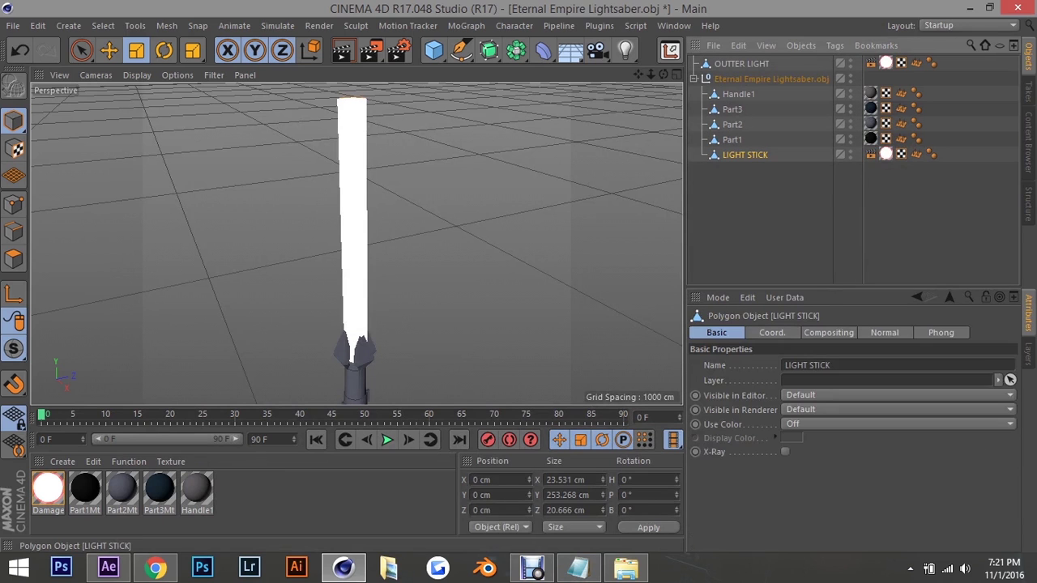
{"action": "left_click", "coordinate": [871, 154]}
{"action": "left_click", "coordinate": [770, 219]}
{"action": "left_click", "coordinate": [871, 154]}
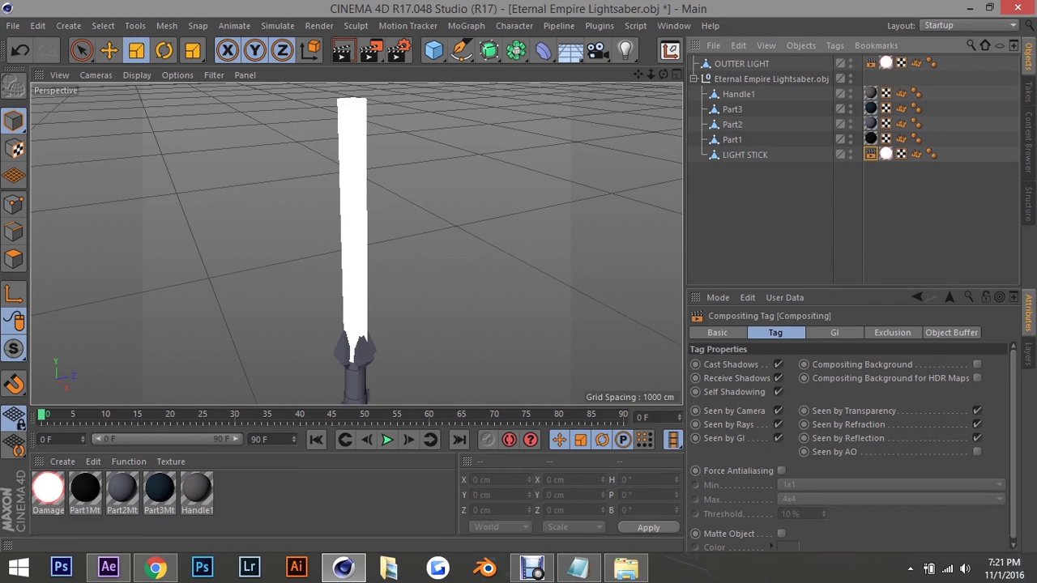
{"action": "left_click", "coordinate": [978, 452]}
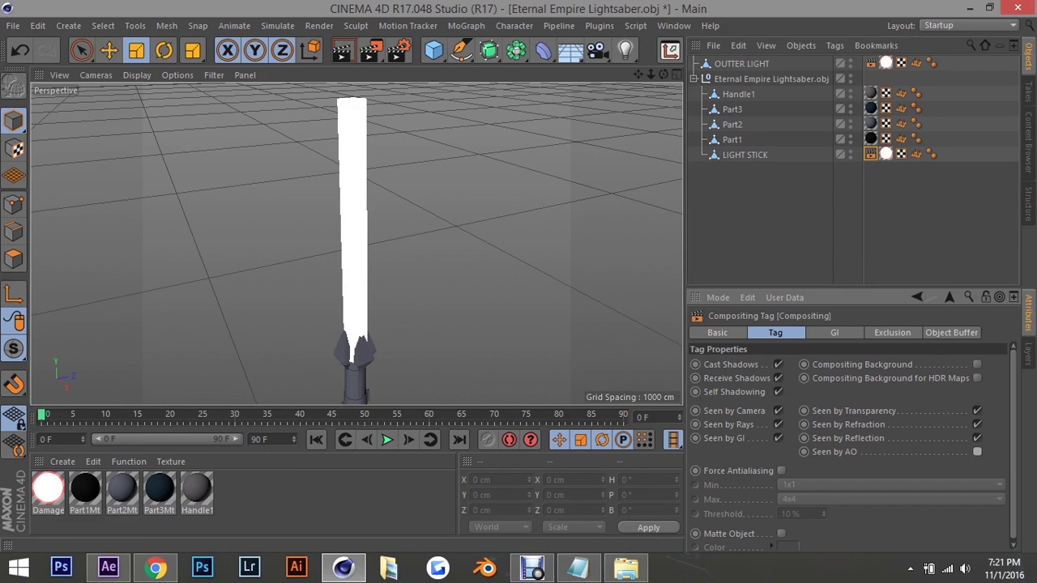
{"action": "left_click", "coordinate": [578, 567]}
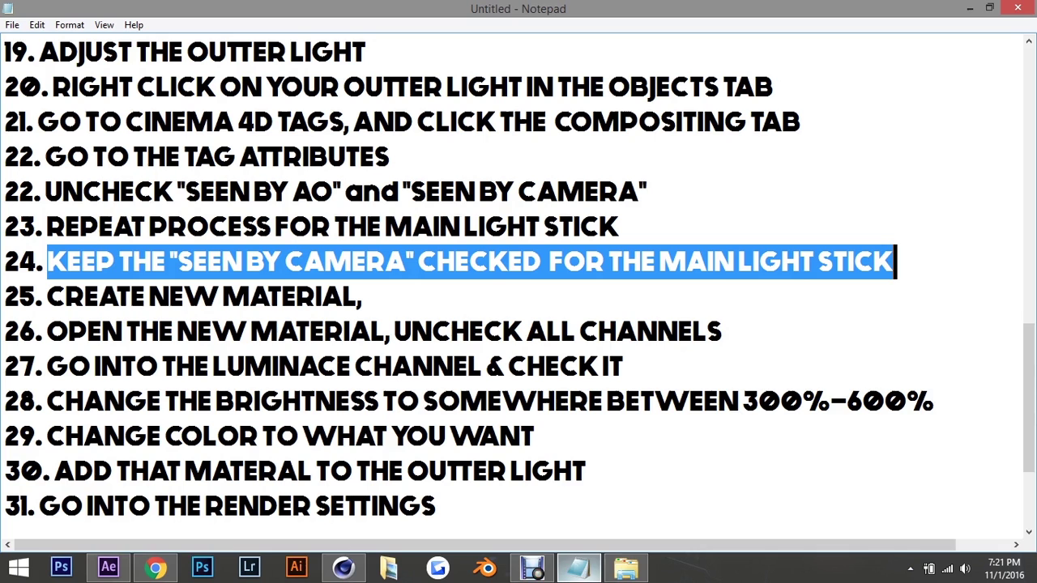
Create a new default material 'Mat' in the Material Manager and open it in the Material Editor
{"action": "left_click_drag", "start_coordinate": [47, 296], "coordinate": [369, 297]}
{"action": "left_click", "coordinate": [578, 567]}
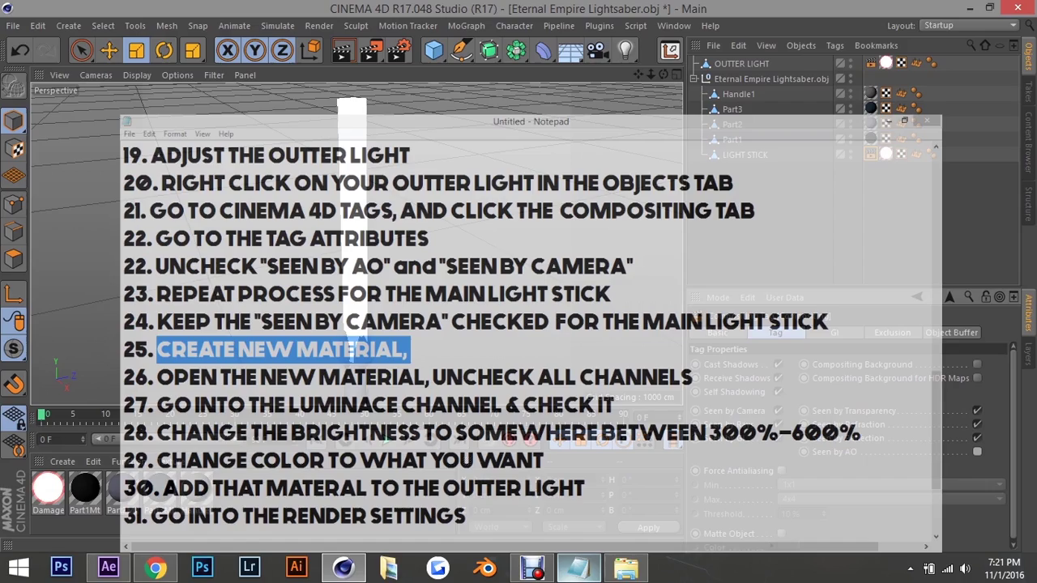
{"action": "left_click", "coordinate": [324, 499]}
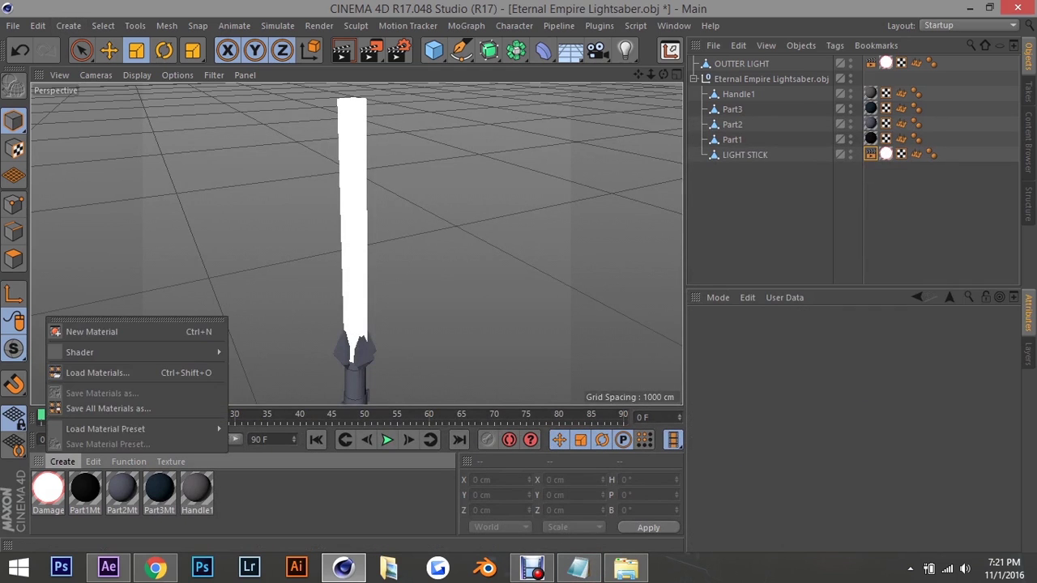
{"action": "left_click", "coordinate": [63, 461]}
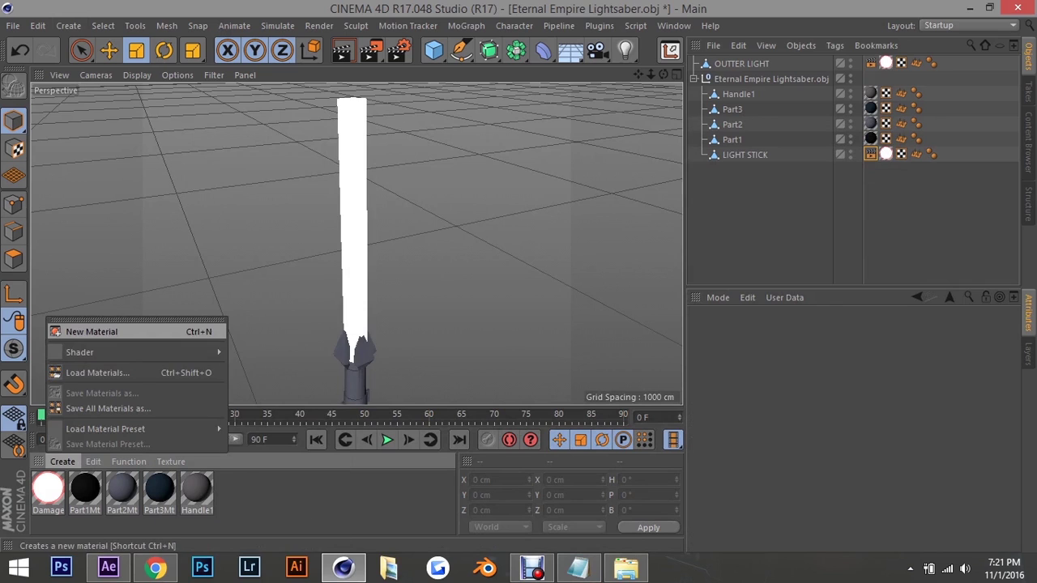
{"action": "left_click", "coordinate": [91, 331]}
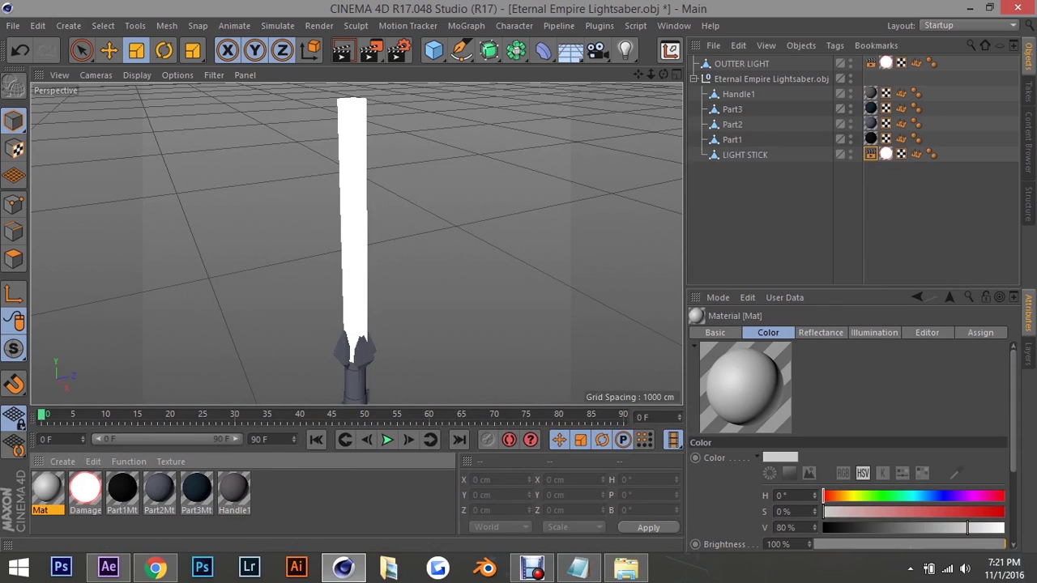
{"action": "left_click", "coordinate": [578, 567]}
{"action": "left_click_drag", "start_coordinate": [47, 332], "coordinate": [725, 332]}
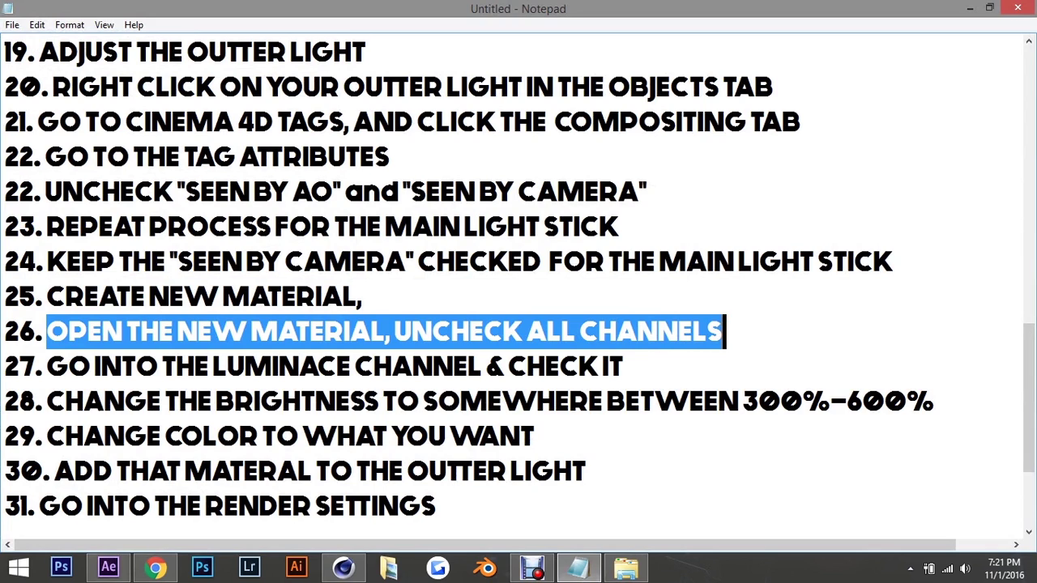
{"action": "left_click", "coordinate": [577, 567]}
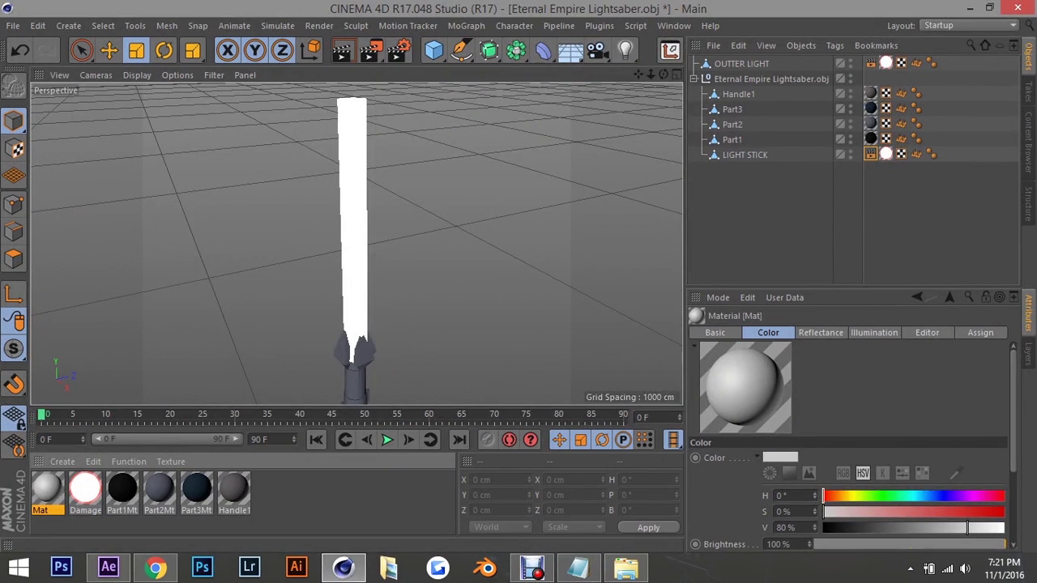
{"action": "double_click", "coordinate": [46, 487]}
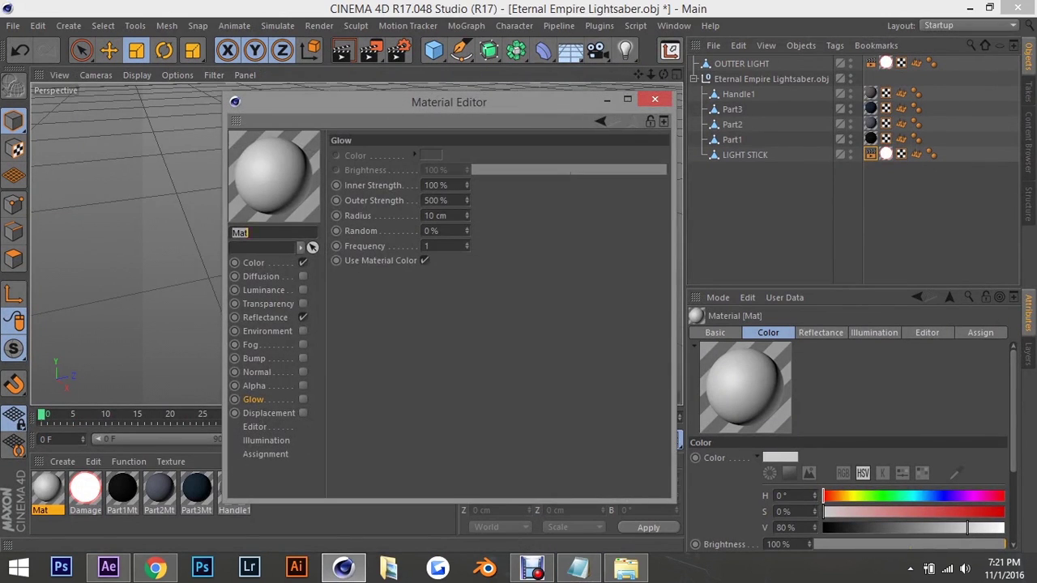
Turn off Mat's Reflectance channel, then highlight step 27 in the notes
{"action": "left_click", "coordinate": [252, 263]}
{"action": "left_click", "coordinate": [715, 333]}
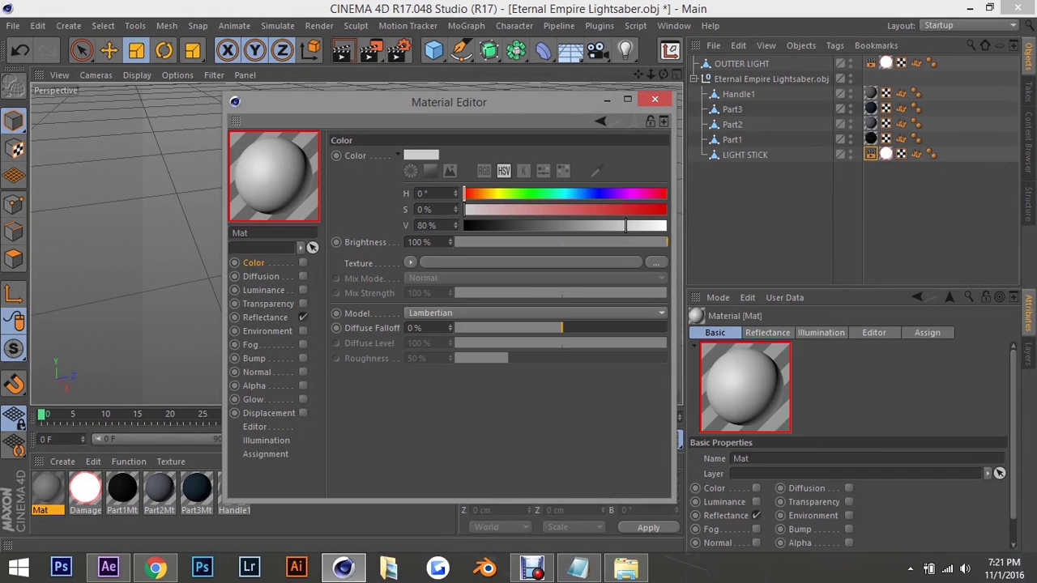
{"action": "left_click", "coordinate": [756, 516]}
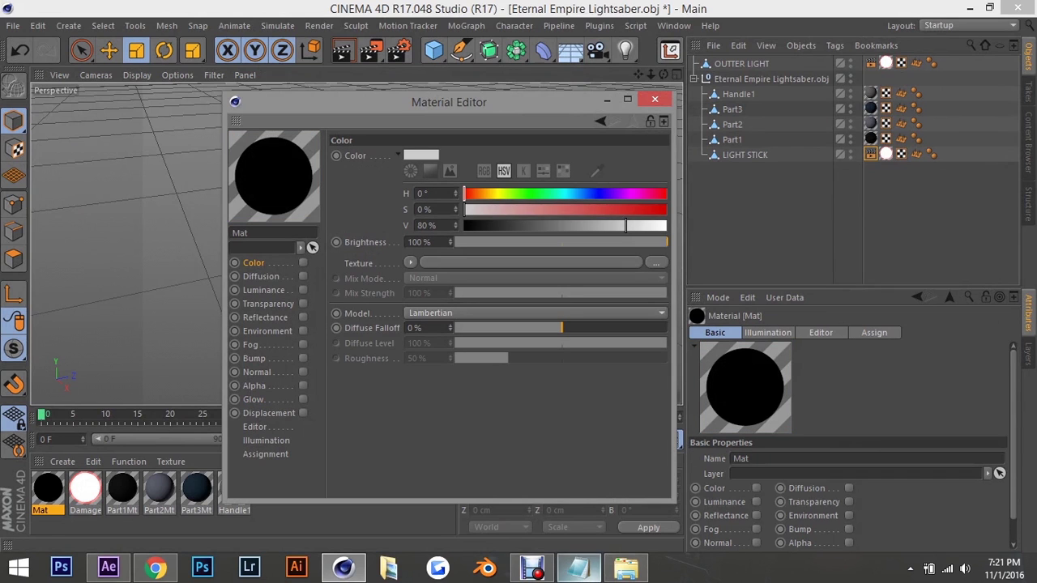
{"action": "left_click", "coordinate": [578, 567]}
{"action": "left_click_drag", "start_coordinate": [47, 367], "coordinate": [626, 366]}
{"action": "key", "text": "alt+Tab"}
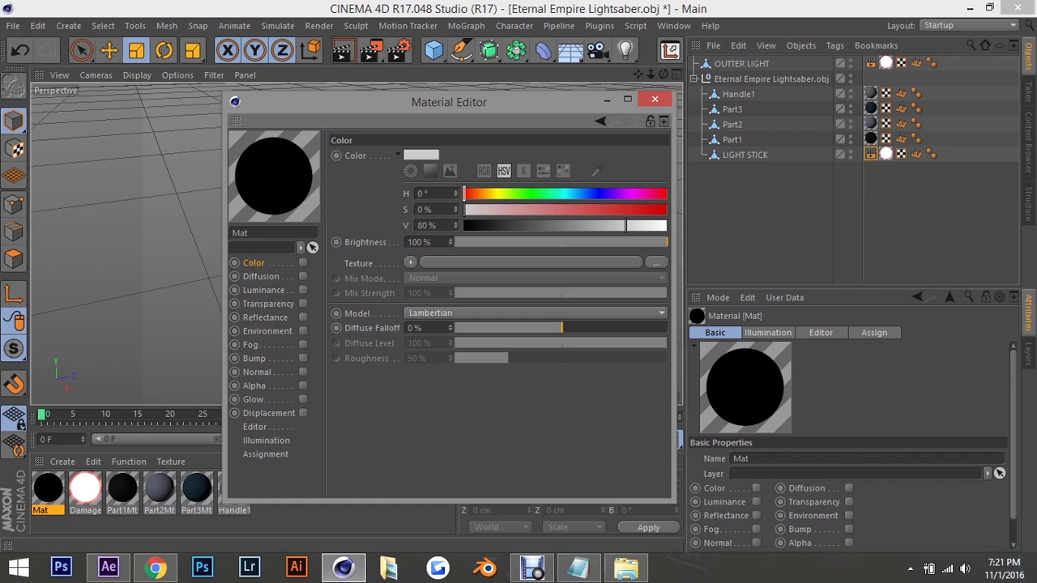
Enable Mat's Luminance channel and set its brightness to 450%
{"action": "left_click", "coordinate": [302, 290]}
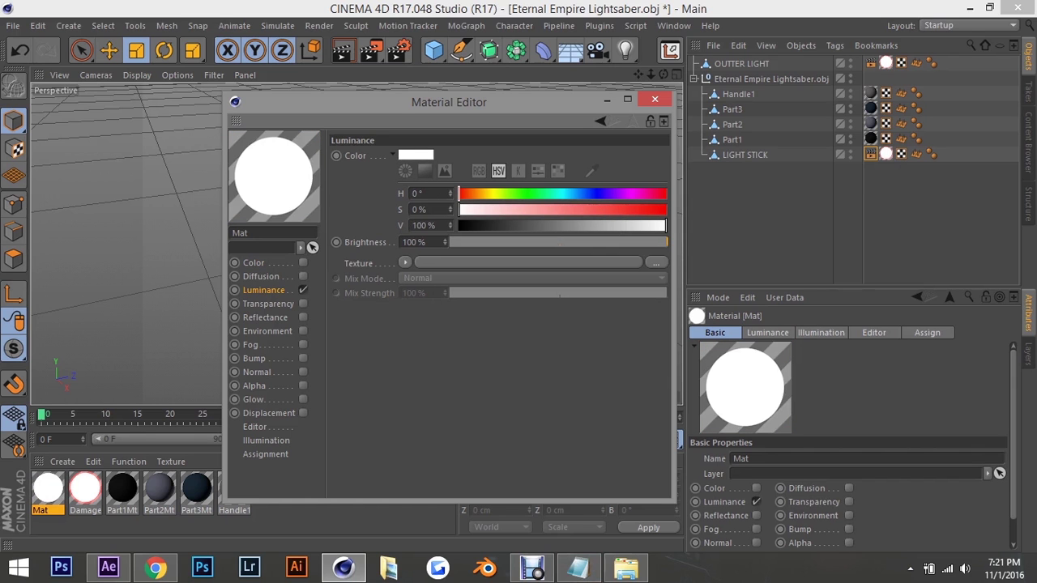
{"action": "key", "text": "alt+Tab"}
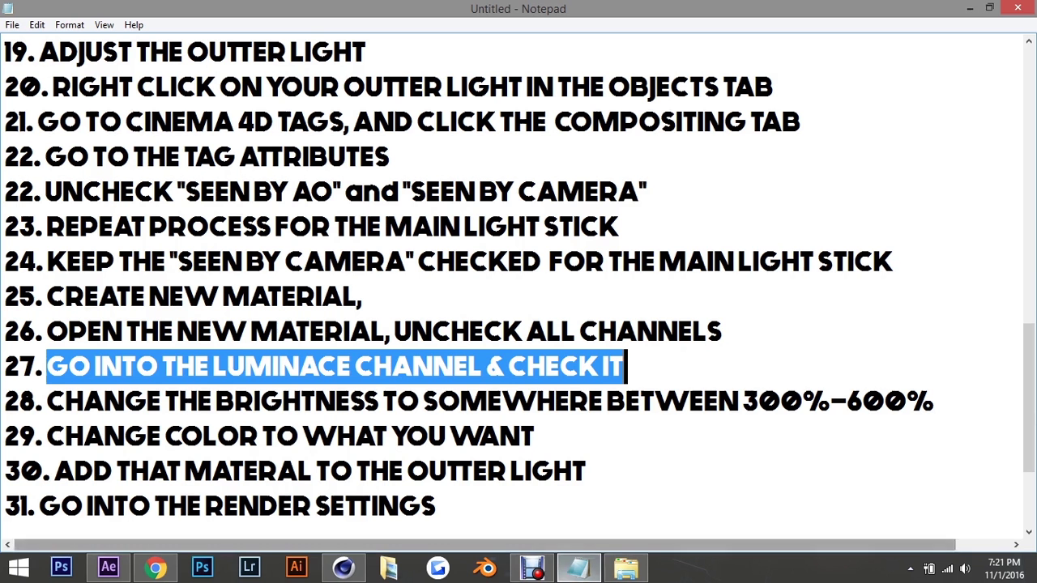
{"action": "left_click_drag", "start_coordinate": [47, 401], "coordinate": [936, 401]}
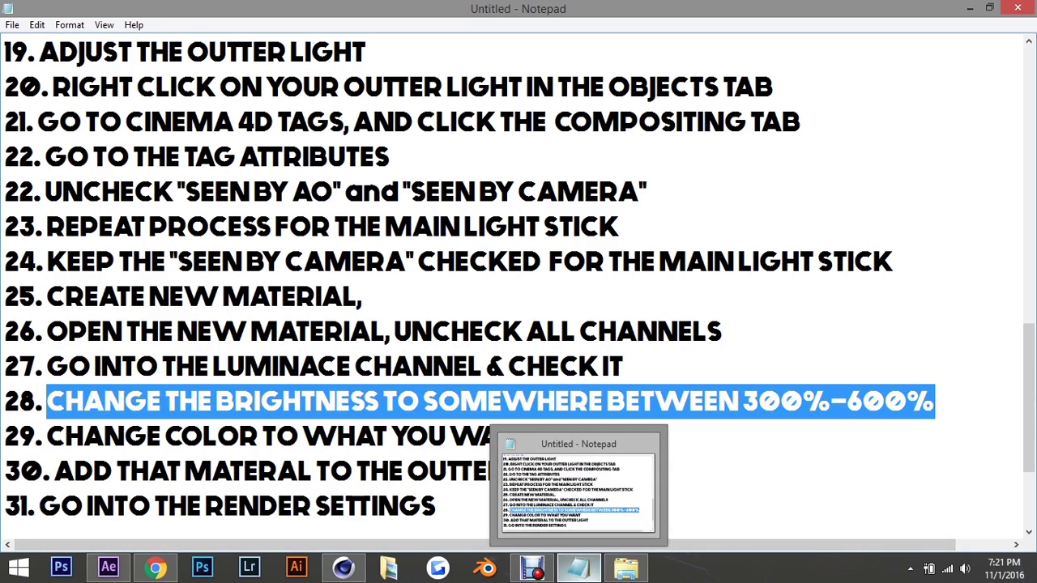
{"action": "left_click", "coordinate": [578, 567]}
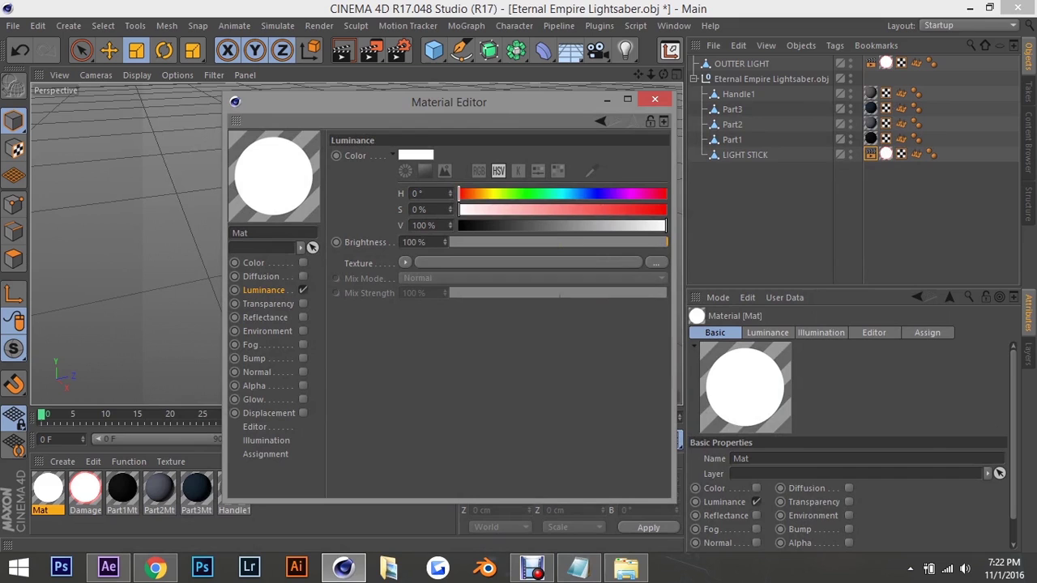
{"action": "double_click", "coordinate": [413, 242]}
{"action": "key", "text": "BackSpace"}
{"action": "key", "text": "Return"}
Highlight step 29 in the notes and make the luminance colour fully saturated red
{"action": "left_click", "coordinate": [578, 568]}
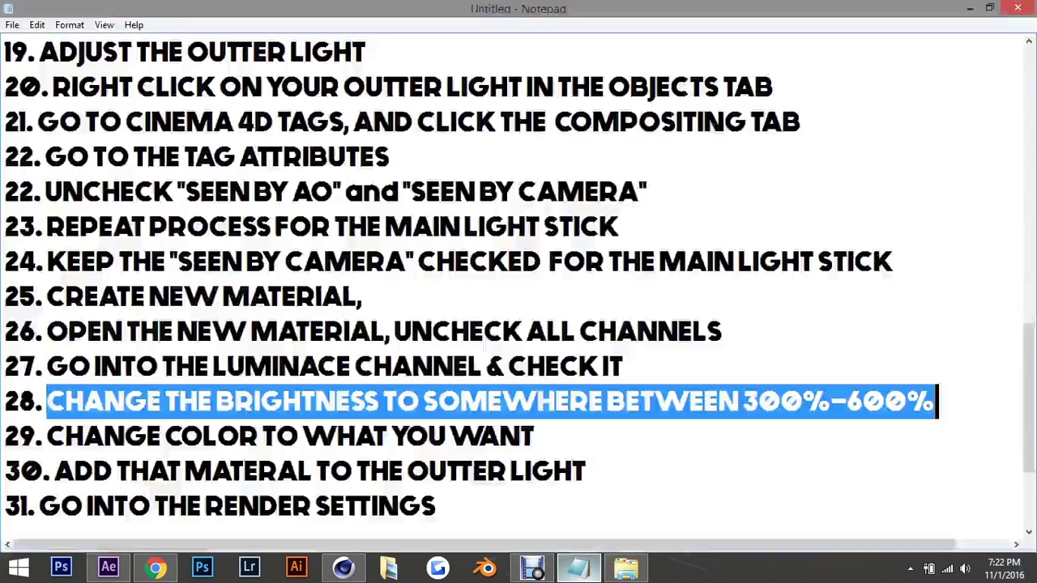
{"action": "key", "text": "Right"}
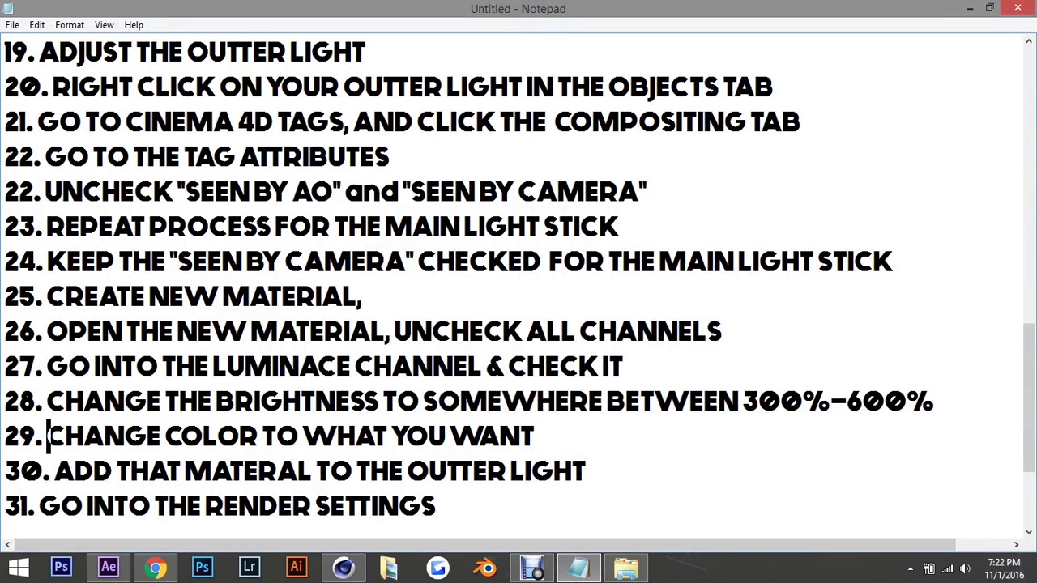
{"action": "key", "text": "shift+Right"}
{"action": "left_click_drag", "start_coordinate": [107, 436], "coordinate": [535, 436]}
{"action": "left_click", "coordinate": [577, 567]}
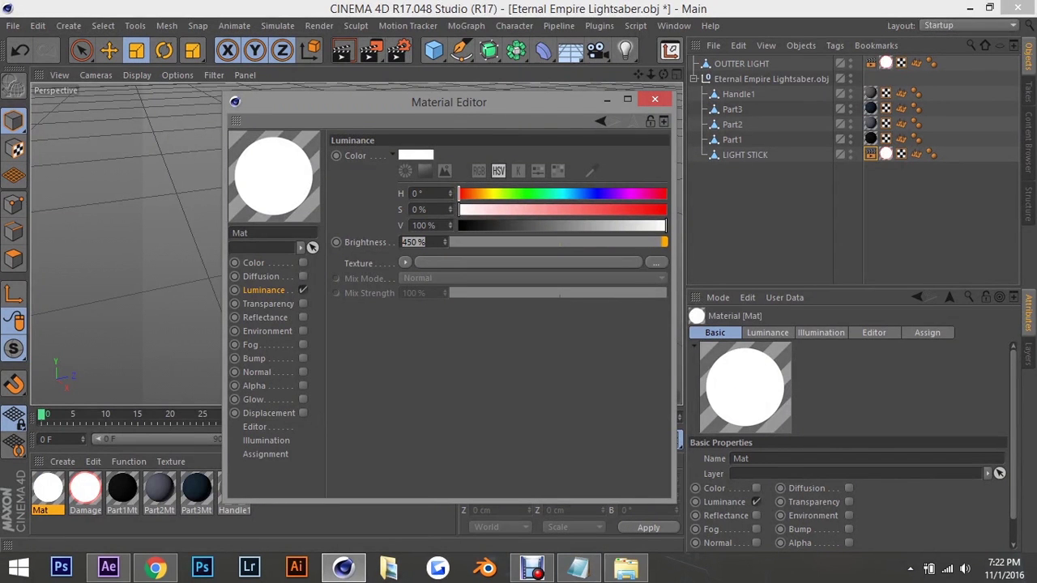
{"action": "left_click", "coordinate": [664, 209]}
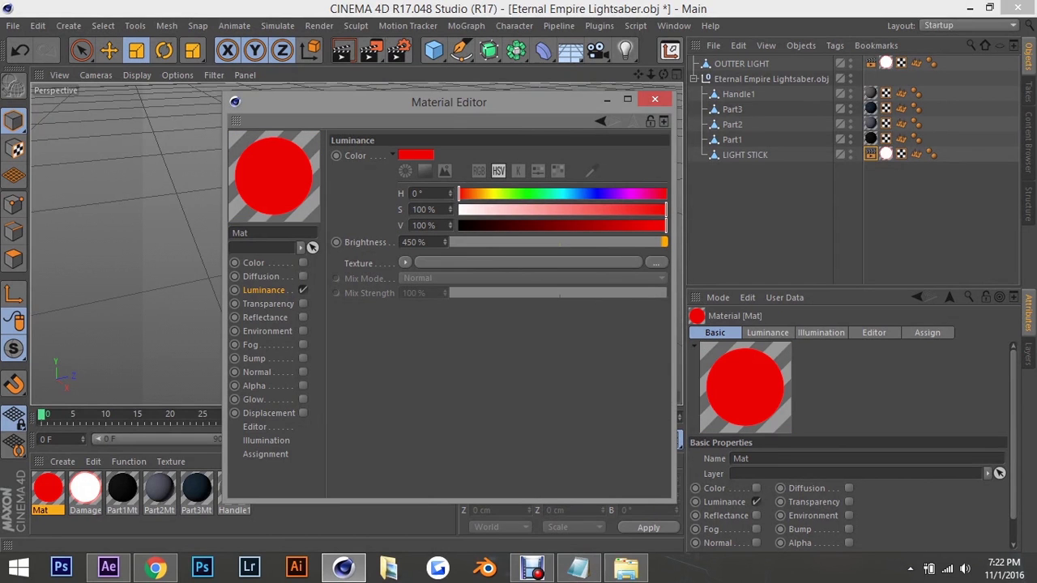
{"action": "left_click", "coordinate": [578, 568]}
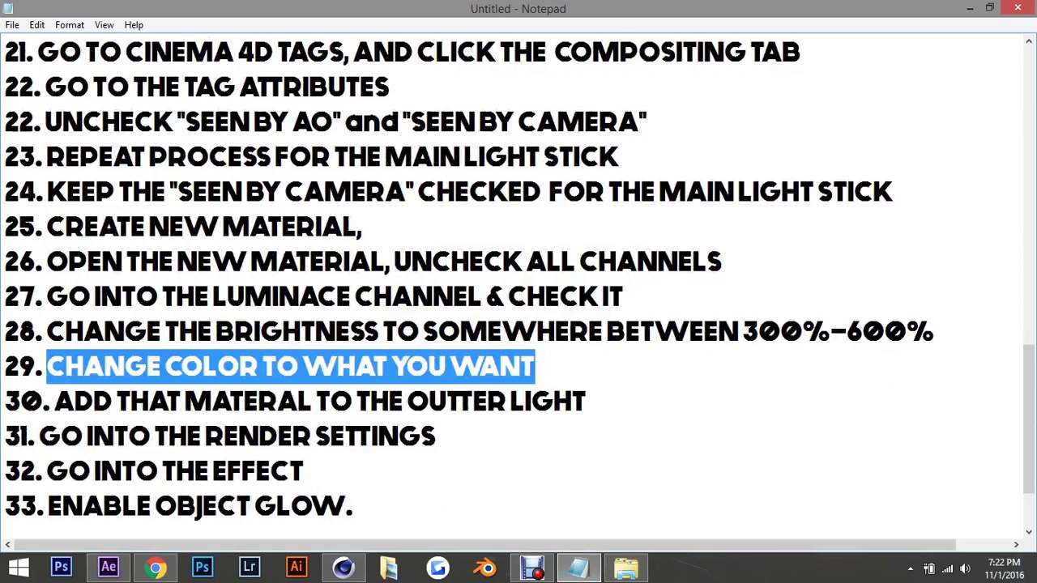
Close the Material Editor and drop Mat onto OUTTER LIGHT to turn the blade red
{"action": "left_click_drag", "start_coordinate": [54, 402], "coordinate": [589, 401]}
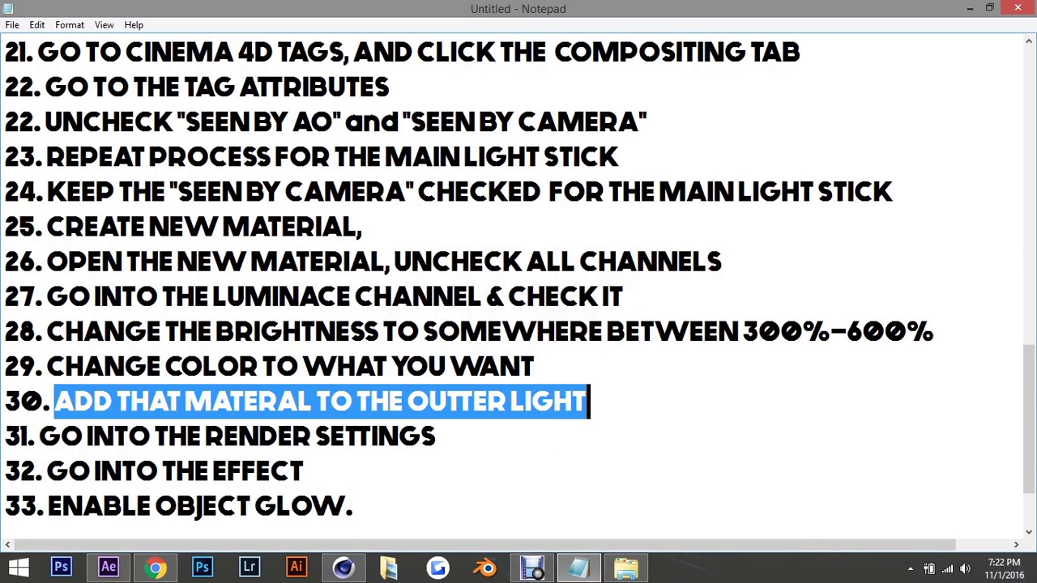
{"action": "left_click", "coordinate": [577, 568]}
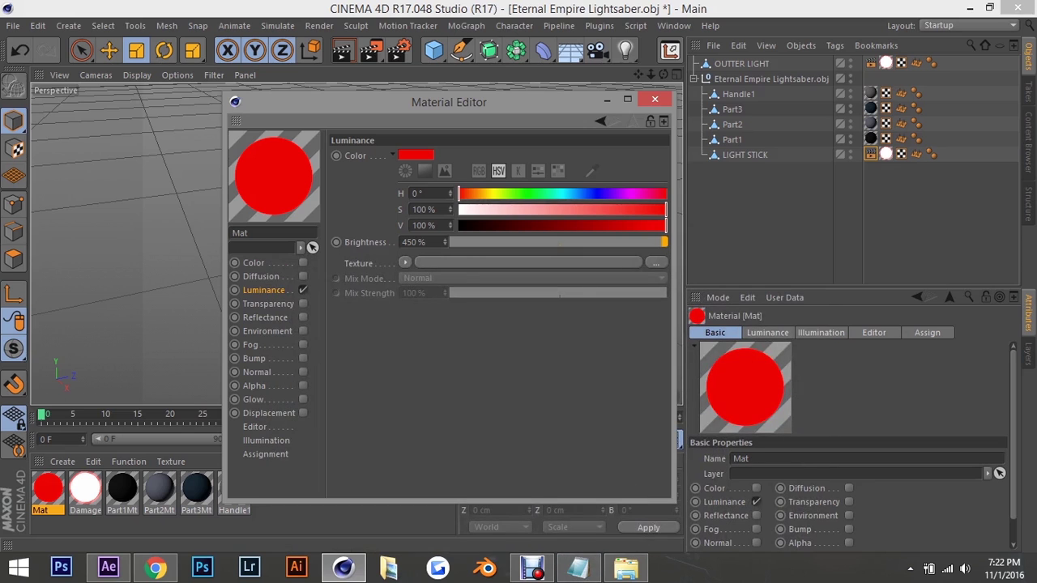
{"action": "left_click", "coordinate": [655, 99]}
{"action": "left_click", "coordinate": [356, 186]}
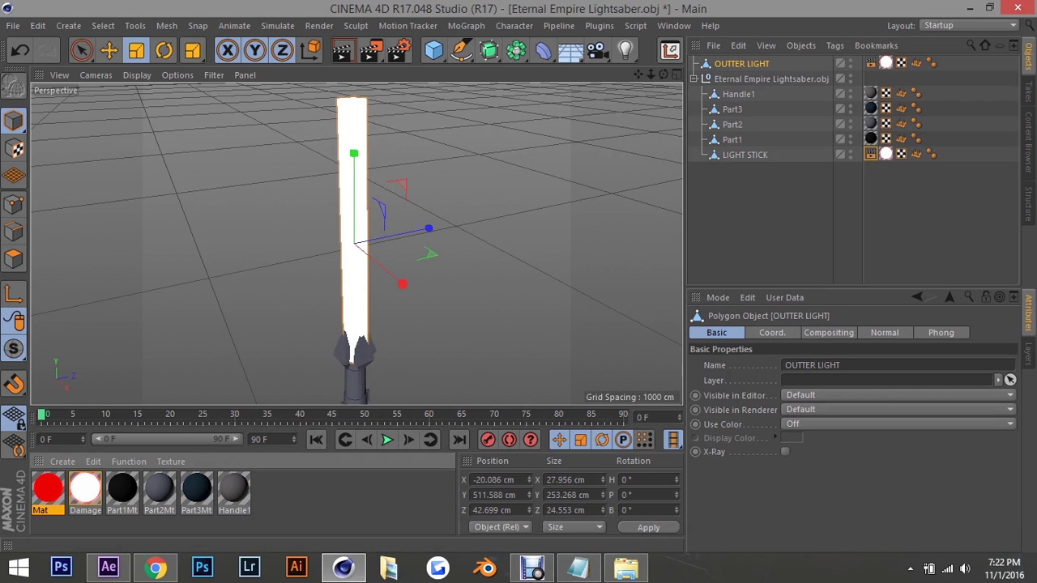
{"action": "left_click_drag", "start_coordinate": [48, 487], "coordinate": [887, 64]}
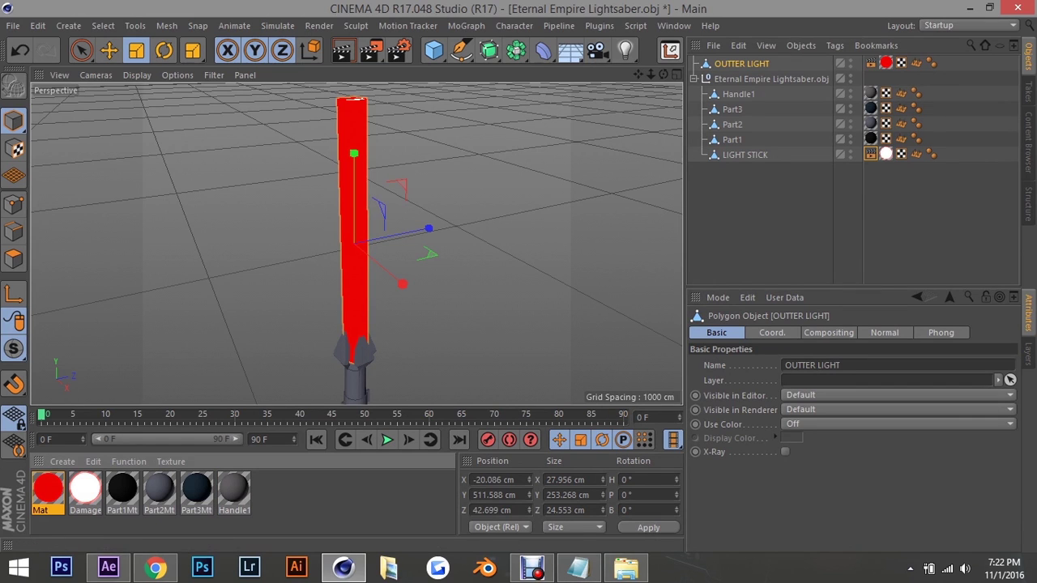
{"action": "left_click", "coordinate": [578, 568]}
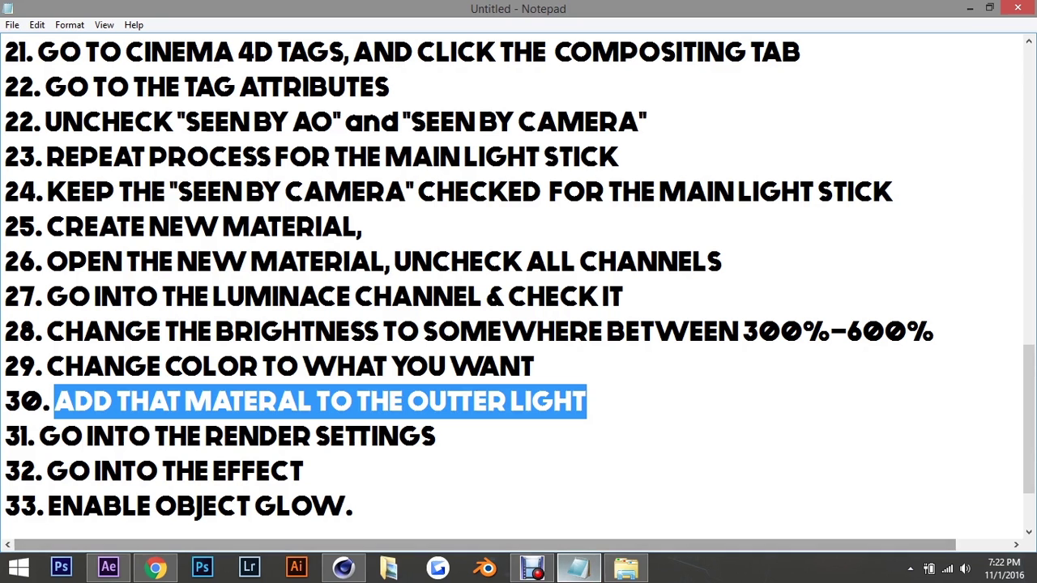
Highlight step 31 in the notes and open Render Settings with Object Glow enabled
{"action": "left_click", "coordinate": [39, 438]}
{"action": "left_click_drag", "start_coordinate": [39, 437], "coordinate": [438, 438]}
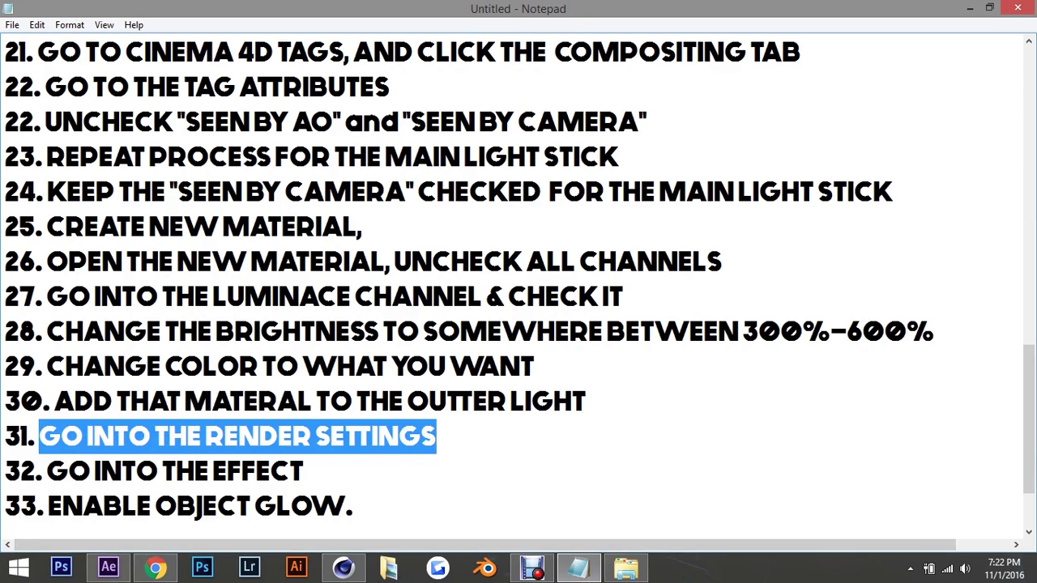
{"action": "left_click", "coordinate": [578, 567]}
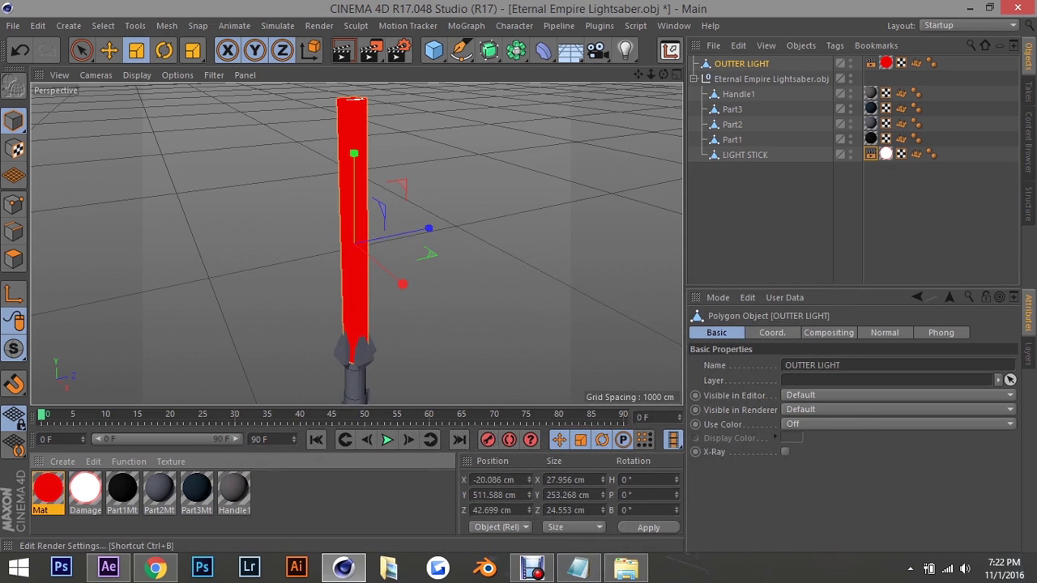
{"action": "left_click", "coordinate": [398, 50]}
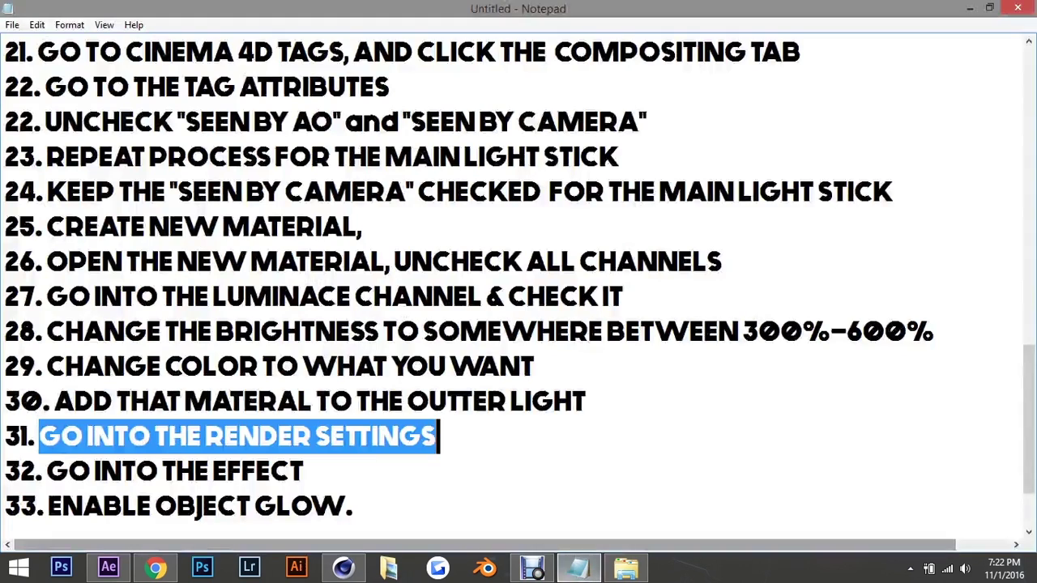
{"action": "left_click", "coordinate": [577, 568]}
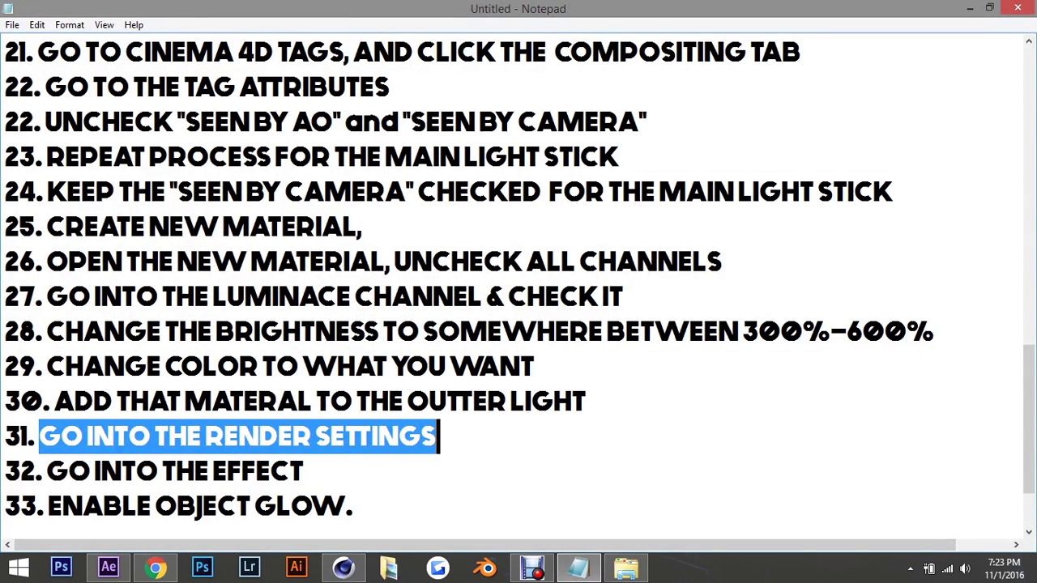
Extend note step 33 with 'AND GLOBAL ILLUMINATION + AMBIENT O', then return to Render Settings
{"action": "left_click_drag", "start_coordinate": [46, 470], "coordinate": [308, 471]}
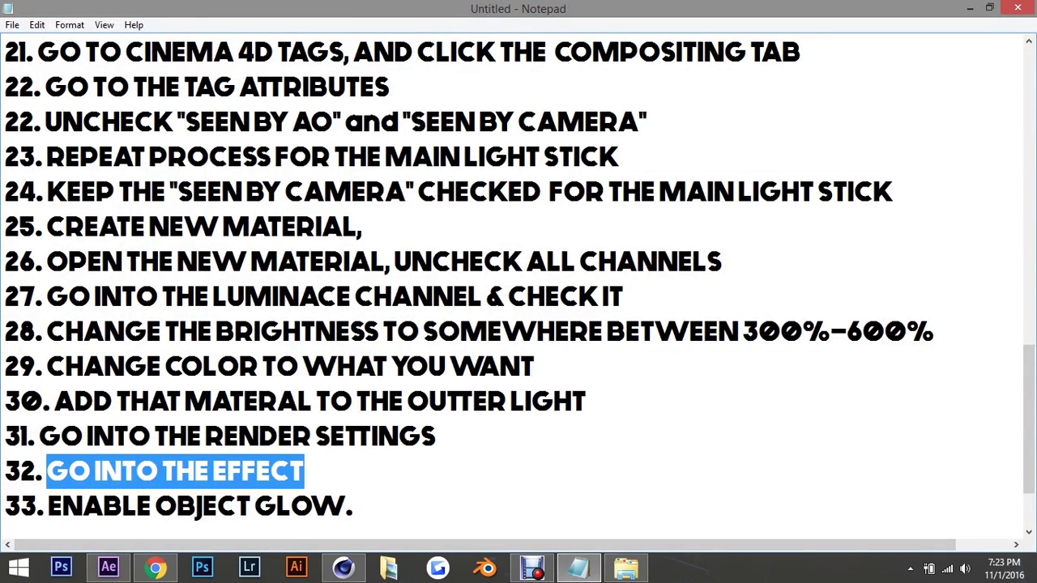
{"action": "left_click_drag", "start_coordinate": [47, 506], "coordinate": [354, 507]}
{"action": "left_click", "coordinate": [354, 507]}
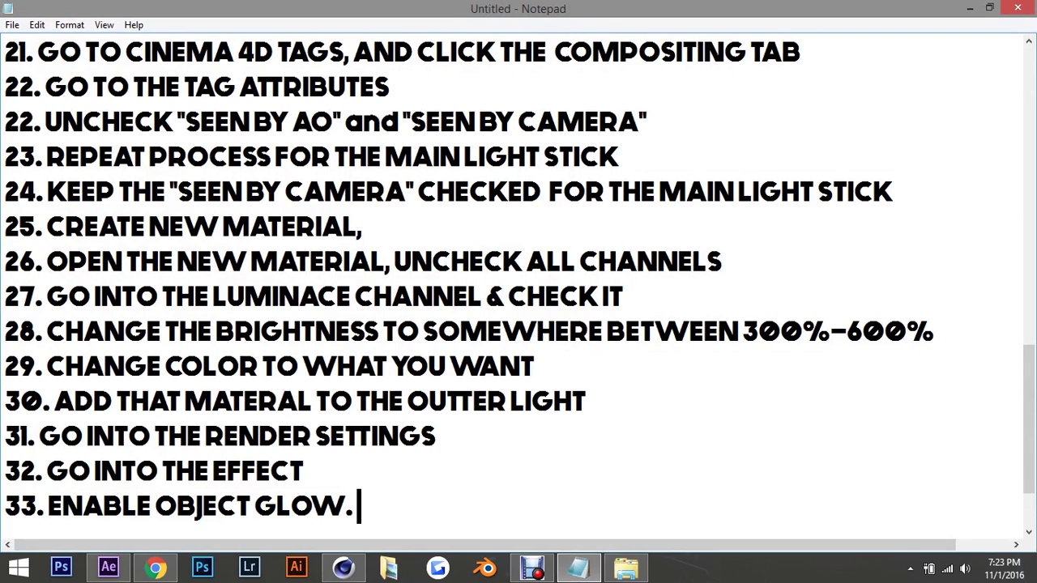
{"action": "type", "text": "AND GLOBAL "}
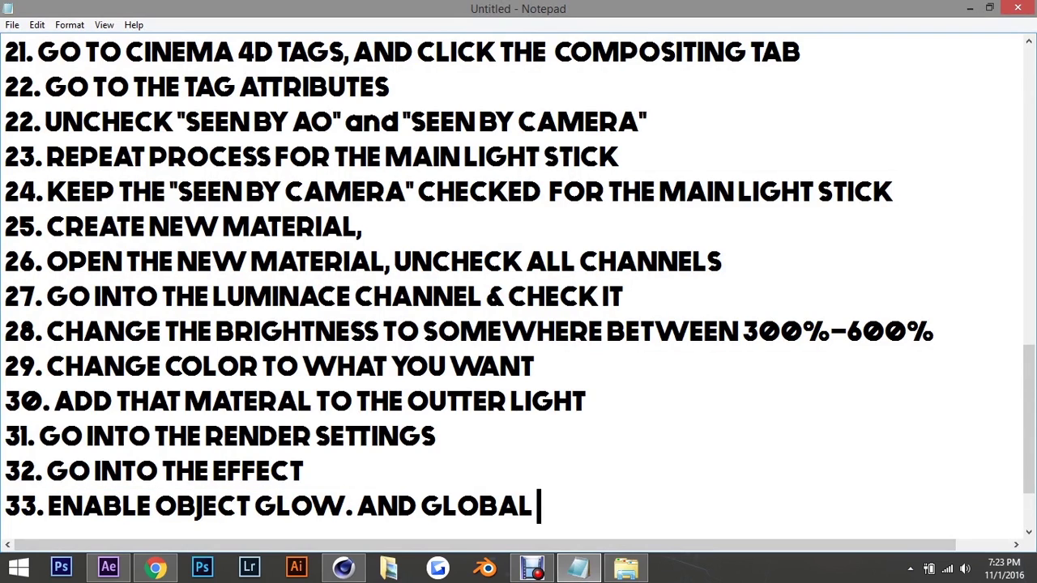
{"action": "type", "text": "ILLU"}
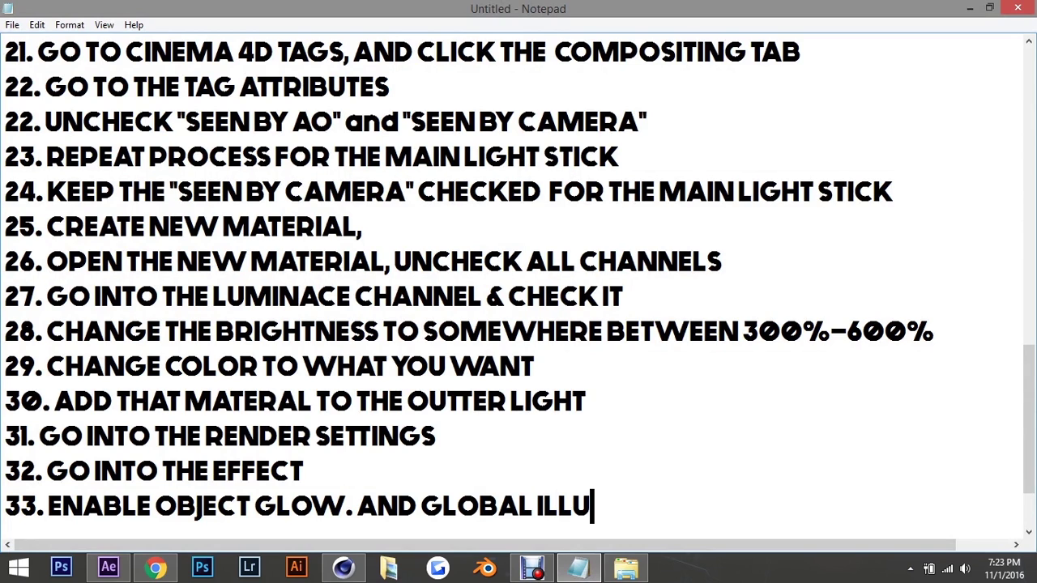
{"action": "type", "text": "M"}
{"action": "type", "text": "IN"}
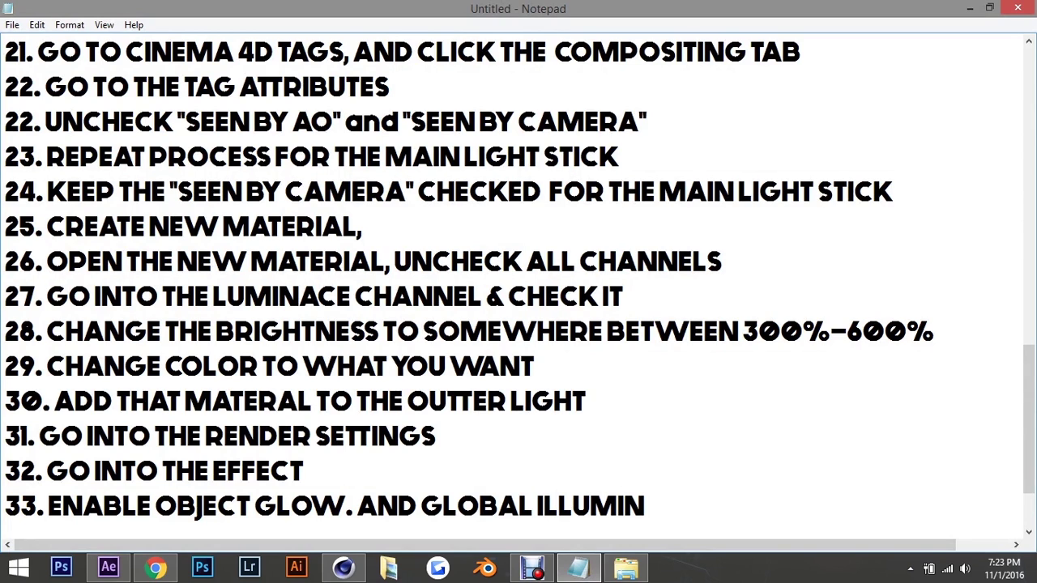
{"action": "type", "text": "ATION ="}
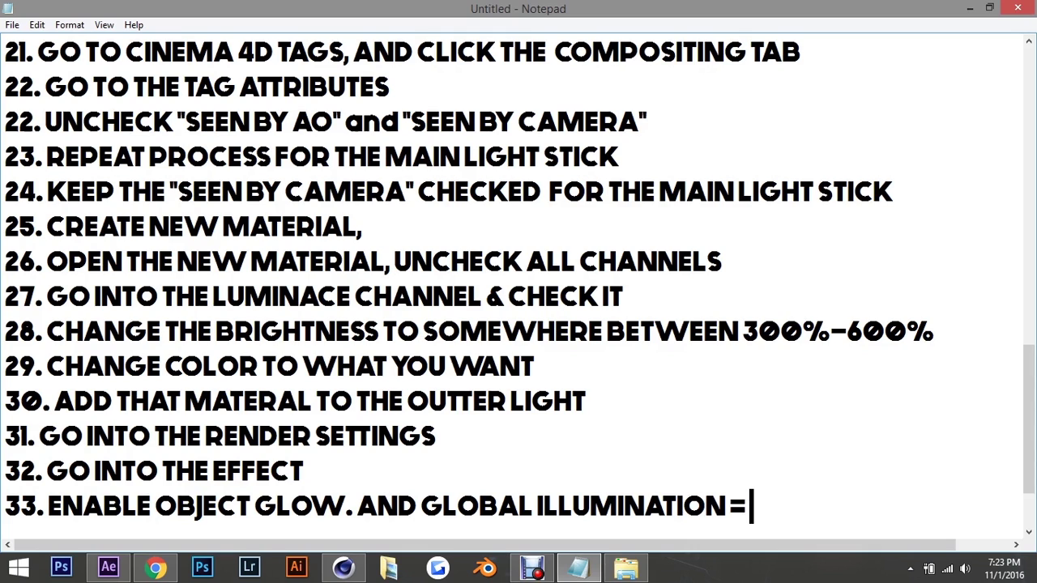
{"action": "key", "text": "BackSpace"}
{"action": "key", "text": "BackSpace"}
{"action": "key", "text": "BackSpace"}
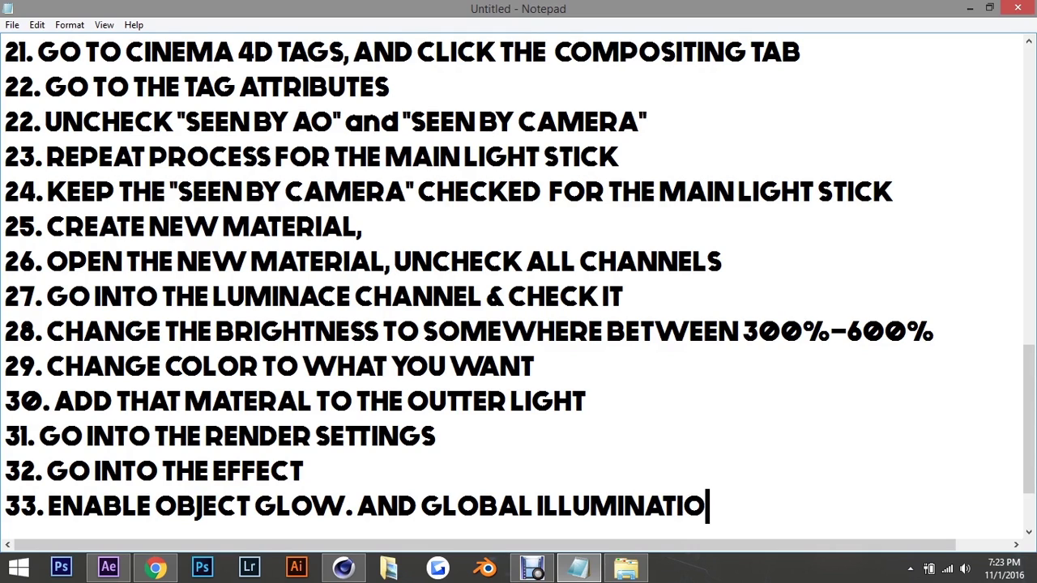
{"action": "type", "text": "N + AM"}
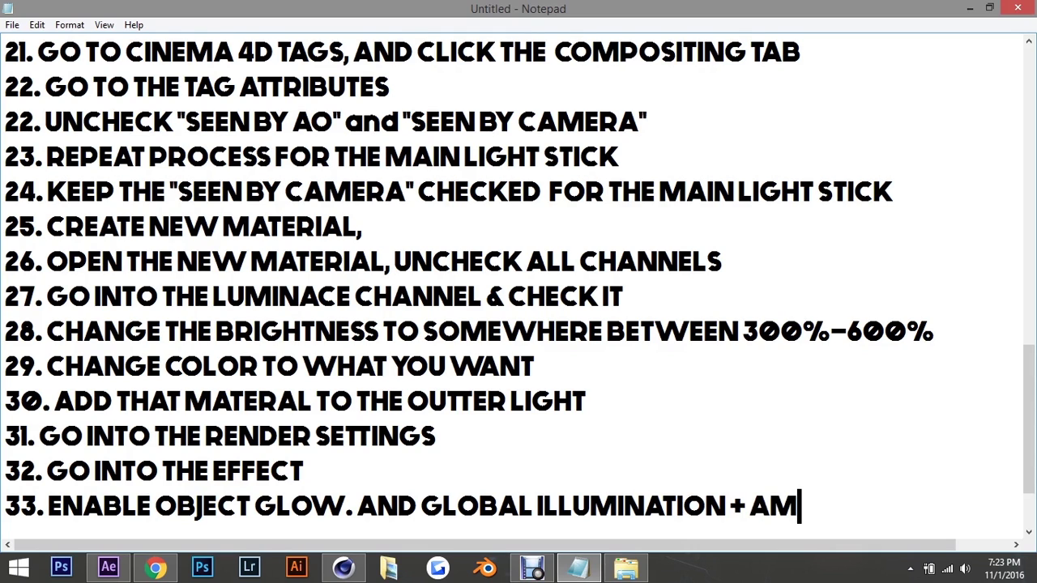
{"action": "type", "text": "BIENT O"}
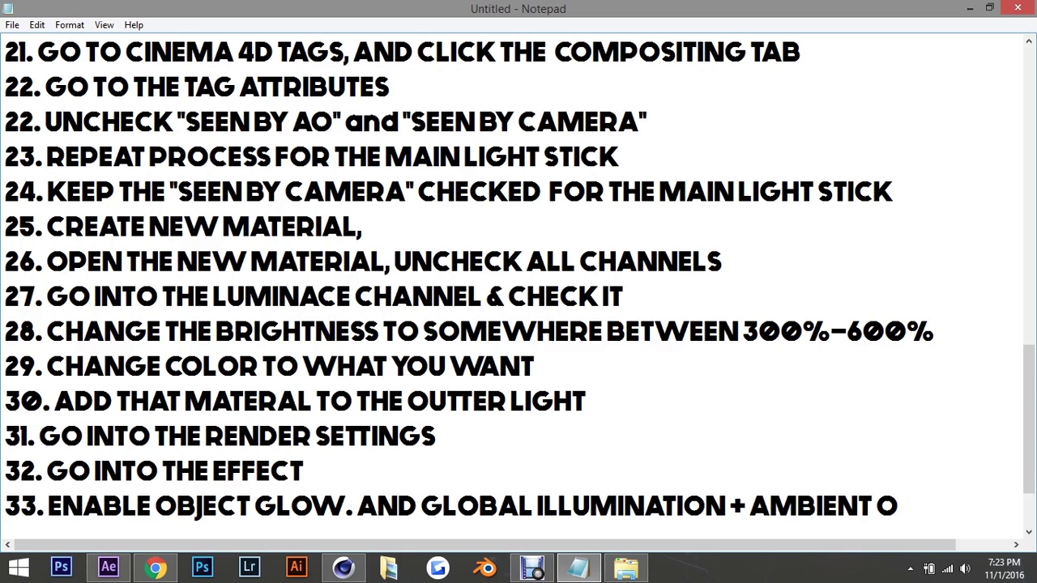
{"action": "left_click_drag", "start_coordinate": [46, 507], "coordinate": [899, 506]}
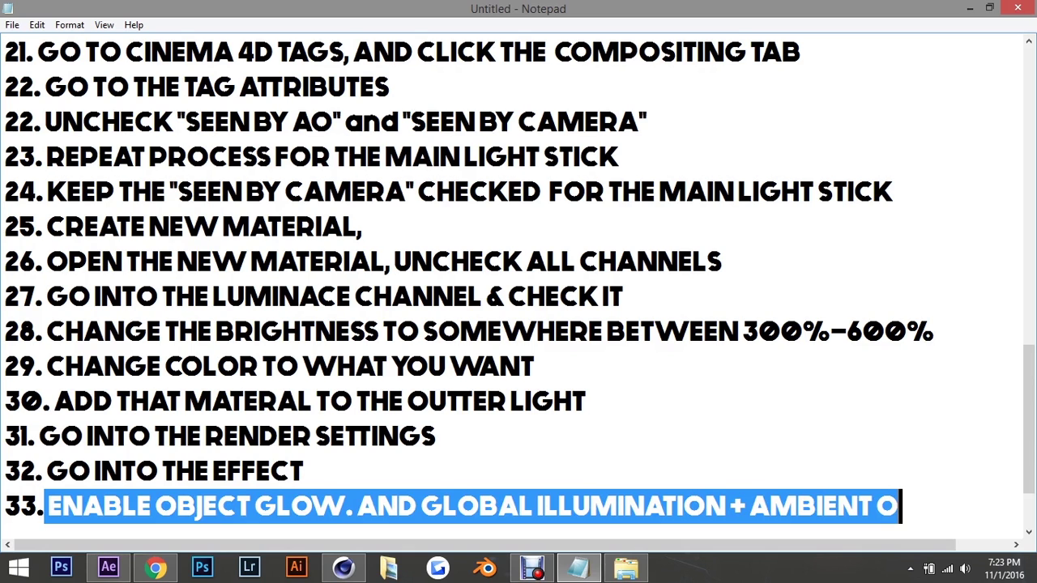
{"action": "scroll", "coordinate": [519, 324], "scroll_direction": "down", "scroll_amount": 1}
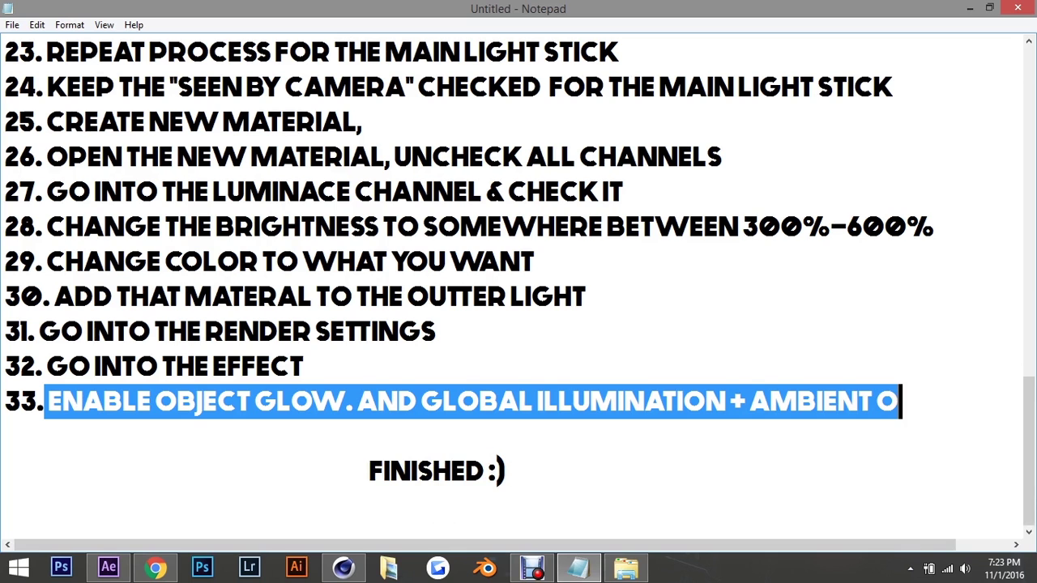
{"action": "key", "text": "alt+Tab"}
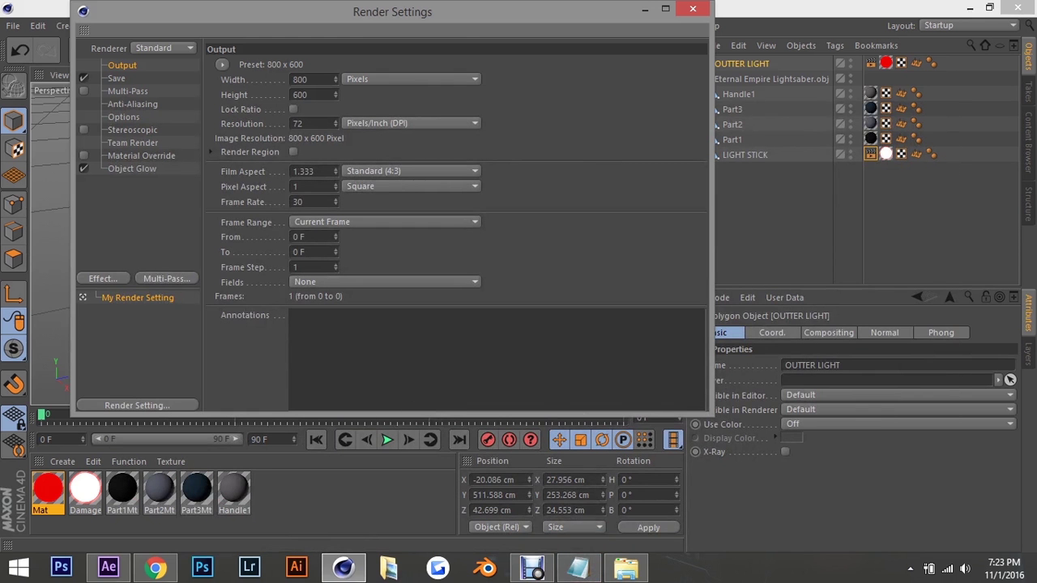
Add Ambient Occlusion and Global Illumination render effects, then close Render Settings
{"action": "left_click", "coordinate": [103, 278]}
{"action": "left_click", "coordinate": [162, 185]}
{"action": "left_click", "coordinate": [144, 182]}
{"action": "left_click", "coordinate": [103, 278]}
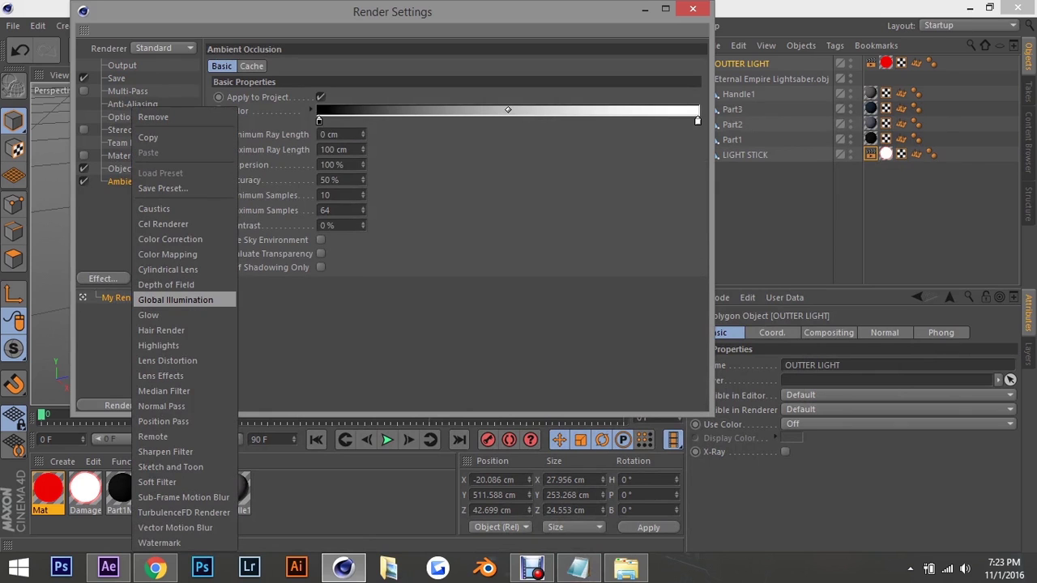
{"action": "left_click", "coordinate": [176, 300]}
{"action": "left_click", "coordinate": [103, 278]}
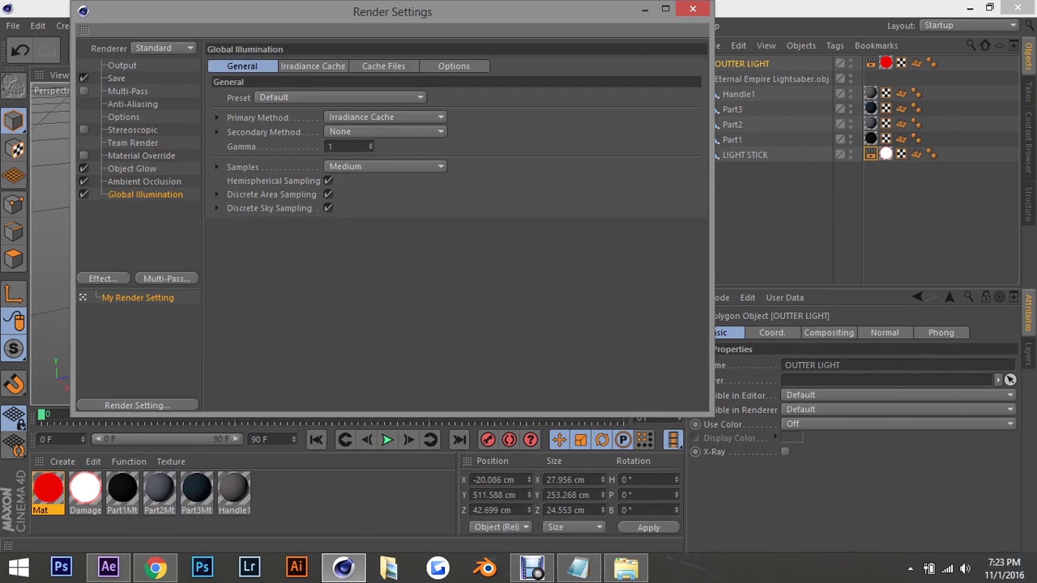
{"action": "key", "text": "Escape"}
{"action": "left_click", "coordinate": [693, 8]}
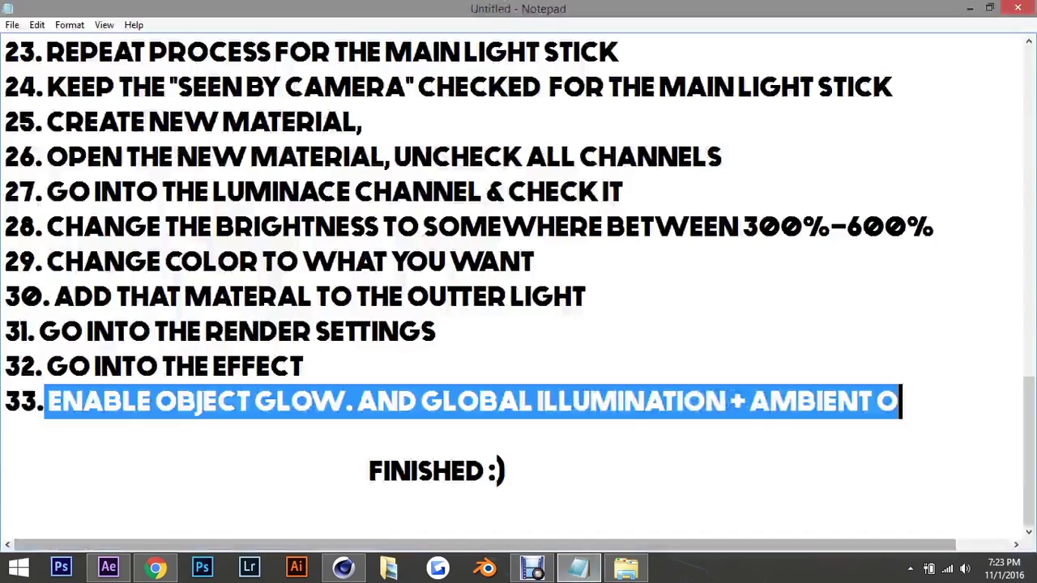
Add the note 'ALSO CREATE A WALL TO SEE IF YOU DID IT RIGHT' and create a Cube
{"action": "left_click", "coordinate": [577, 567]}
{"action": "left_click", "coordinate": [901, 402]}
{"action": "key", "text": "Return"}
{"action": "key", "text": "Return"}
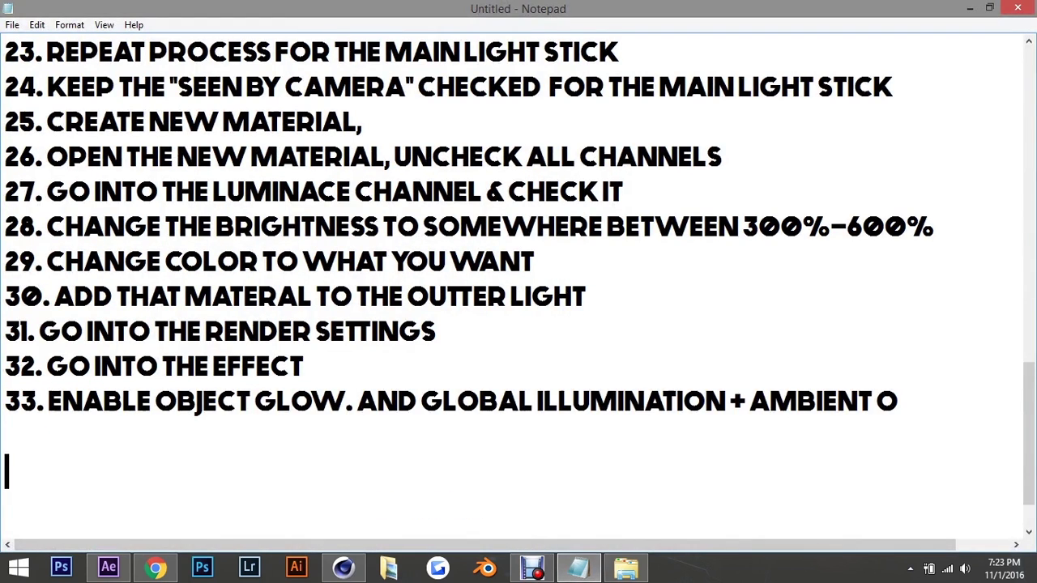
{"action": "type", "text": "ALSO CREATE"}
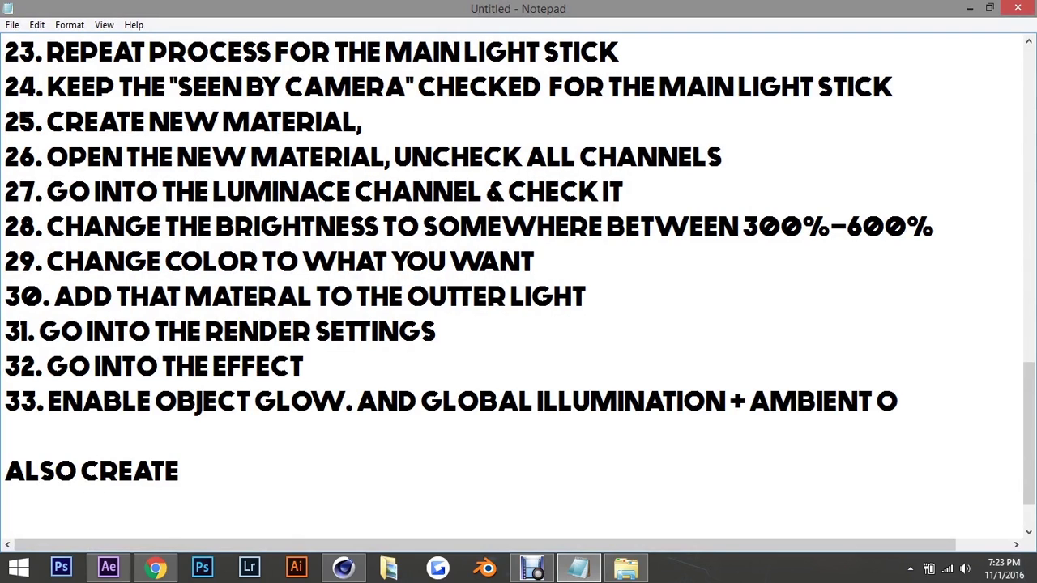
{"action": "type", "text": " A WALL TO SEE IF OU"}
{"action": "key", "text": "BackSpace"}
{"action": "key", "text": "BackSpace"}
{"action": "key", "text": "BackSpace"}
{"action": "type", "text": "YOU DID IT RIGHT"}
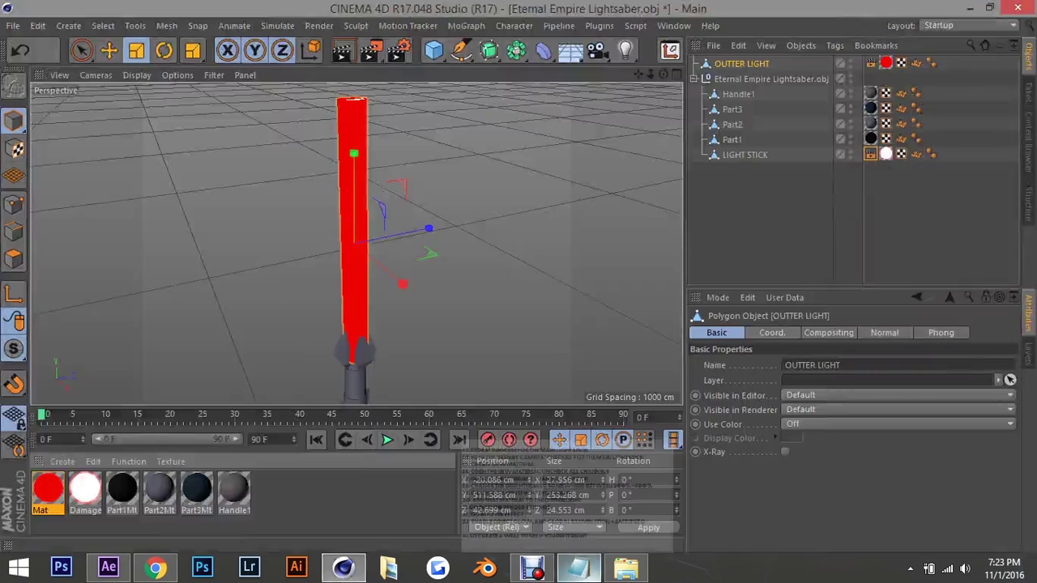
{"action": "left_click", "coordinate": [434, 51]}
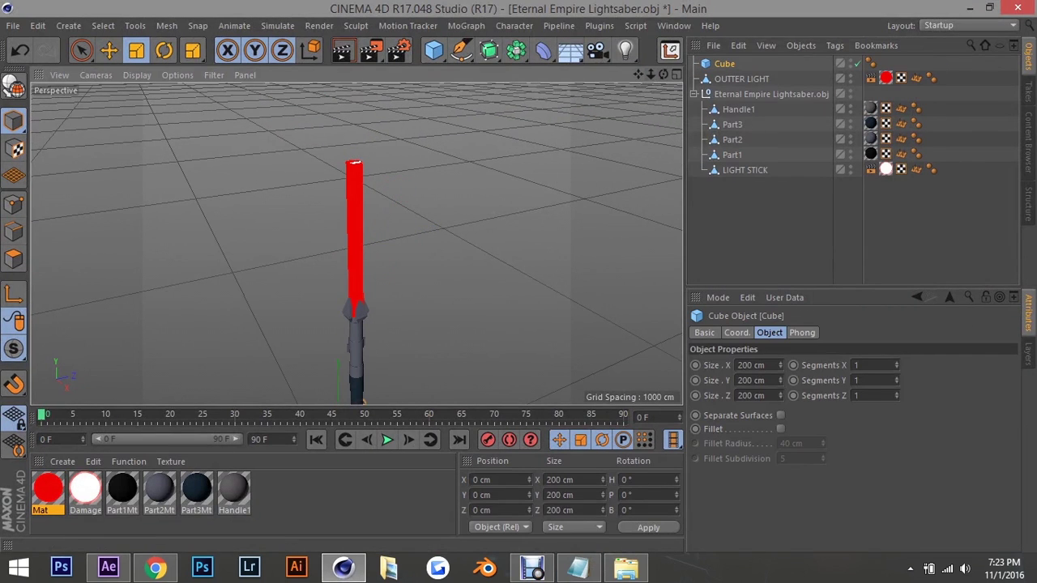
Scale the cube into a large, thin panel and push it back in depth
{"action": "scroll", "coordinate": [357, 243], "scroll_direction": "down", "scroll_amount": 3}
{"action": "scroll", "coordinate": [357, 244], "scroll_direction": "down", "scroll_amount": 3}
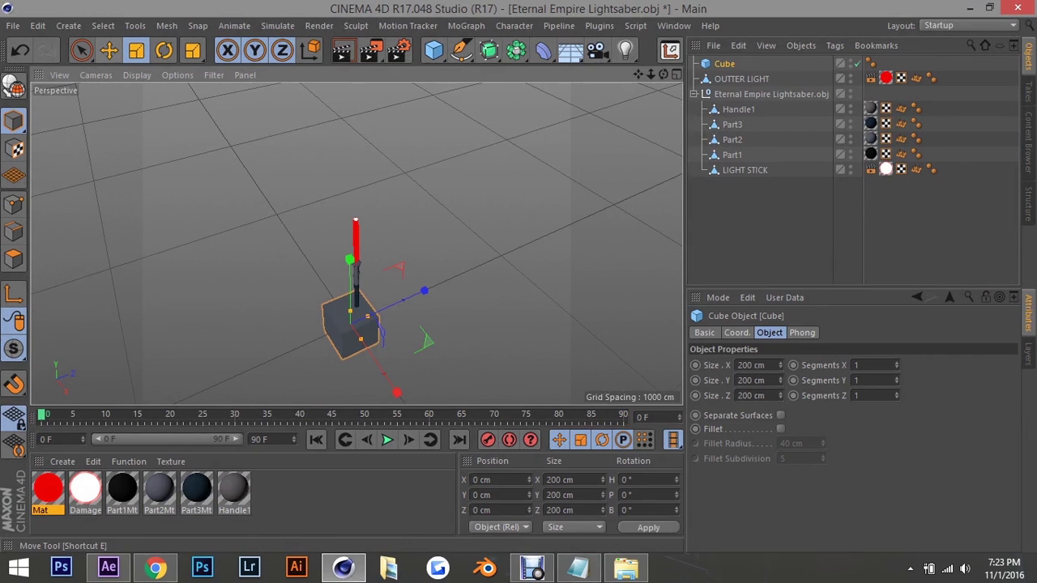
{"action": "left_click", "coordinate": [109, 50]}
{"action": "mouse_move", "coordinate": [420, 292]}
{"action": "left_mouse_down"}
{"action": "mouse_move", "coordinate": [462, 273]}
{"action": "mouse_move", "coordinate": [437, 285]}
{"action": "left_mouse_up"}
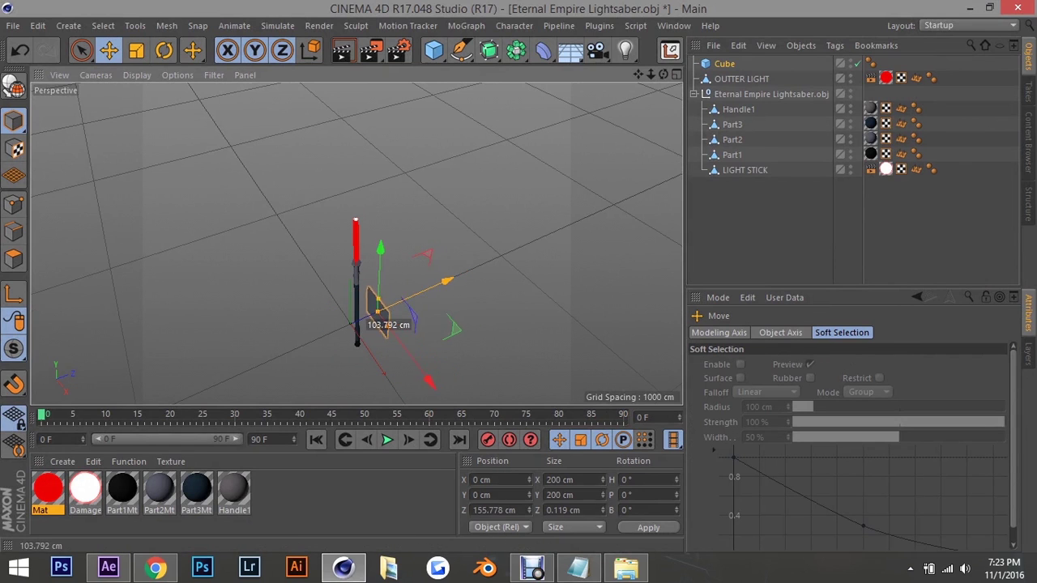
{"action": "left_click_drag", "start_coordinate": [367, 308], "coordinate": [367, 265]}
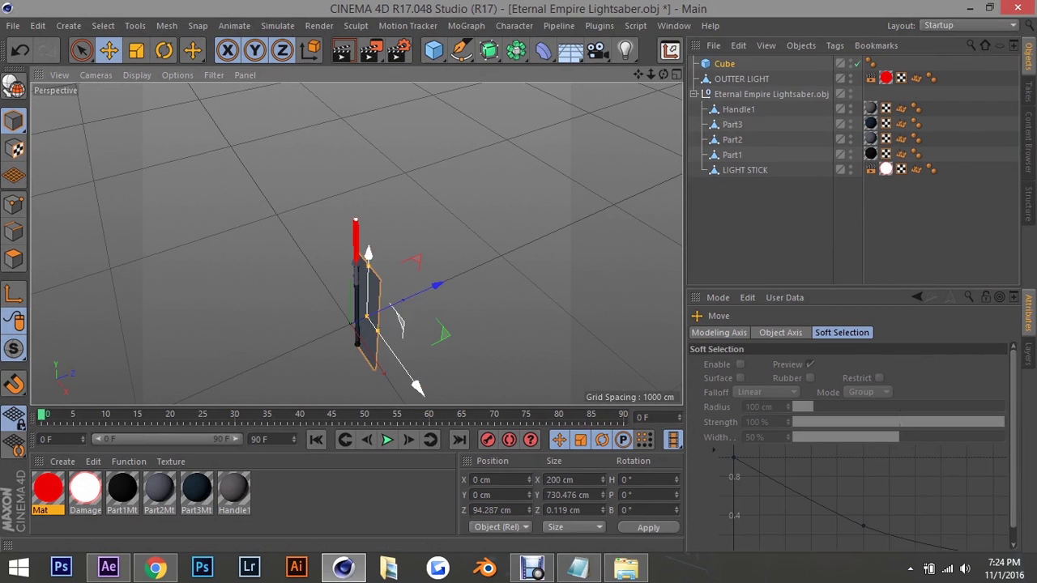
{"action": "left_click_drag", "start_coordinate": [369, 266], "coordinate": [369, 218]}
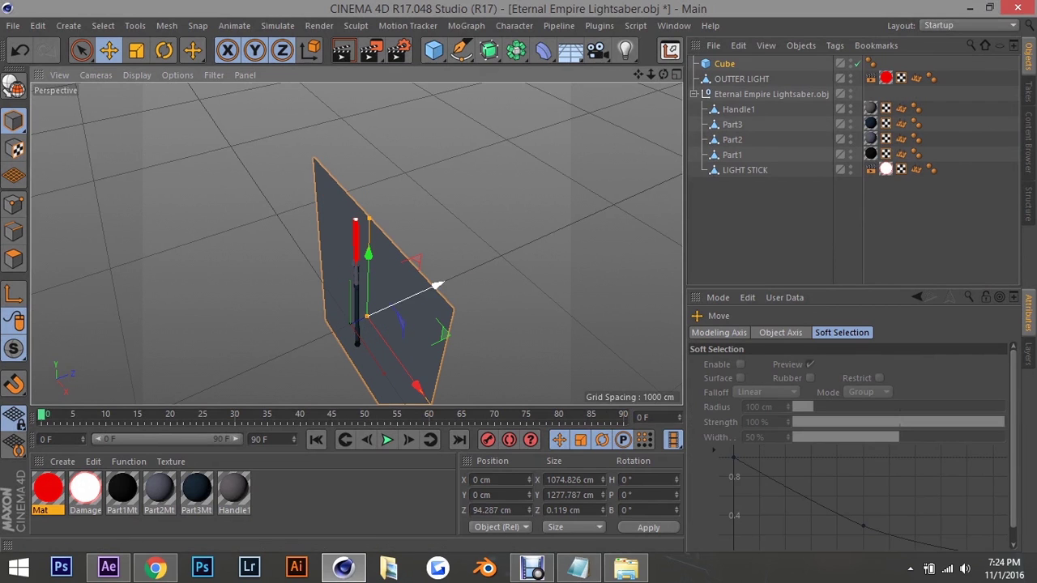
{"action": "left_click_drag", "start_coordinate": [367, 316], "coordinate": [375, 312]}
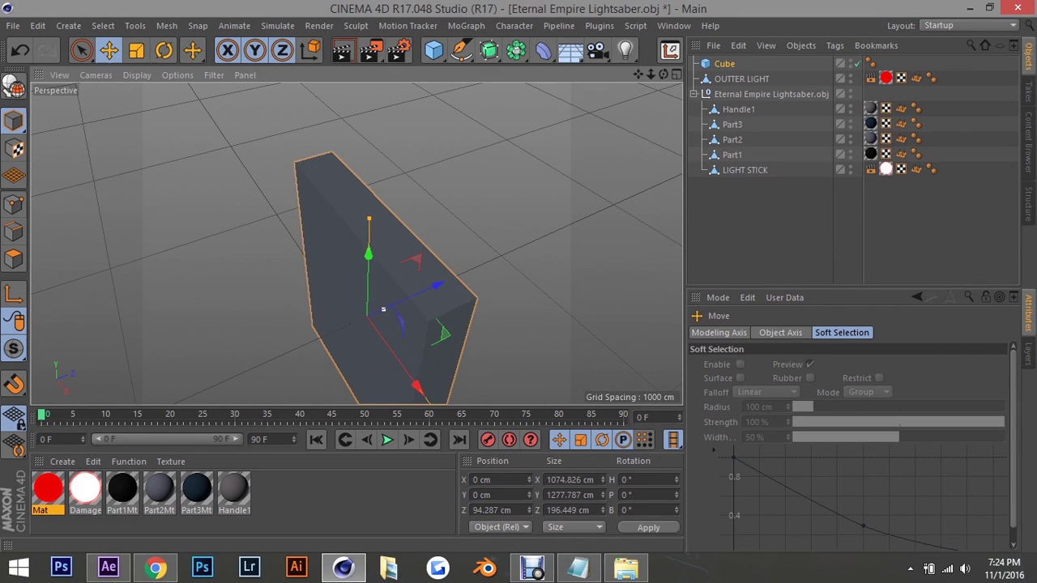
{"action": "left_click_drag", "start_coordinate": [438, 285], "coordinate": [444, 282]}
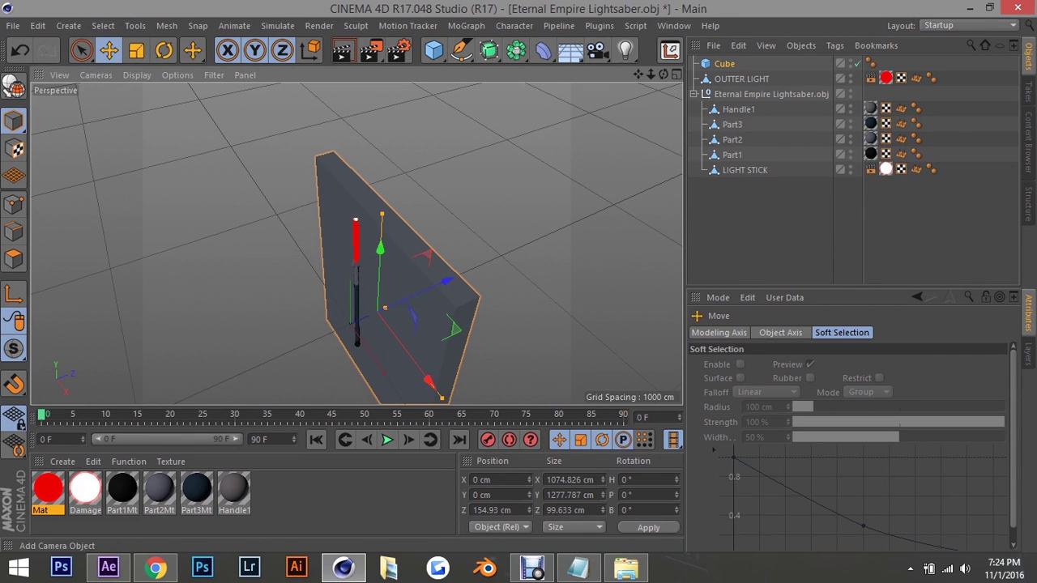
Raise the wall behind the saber and render the view to preview the glow
{"action": "scroll", "coordinate": [357, 244], "scroll_direction": "up", "scroll_amount": 3}
{"action": "scroll", "coordinate": [357, 244], "scroll_direction": "up", "scroll_amount": 2}
{"action": "left_click_drag", "start_coordinate": [357, 244], "coordinate": [357, 244], "text": "alt"}
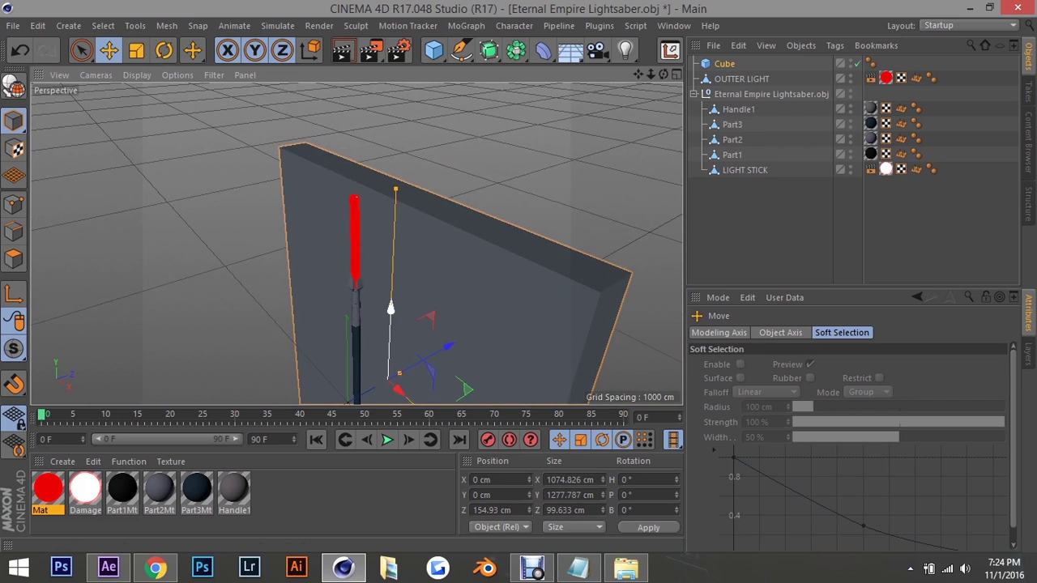
{"action": "left_click_drag", "start_coordinate": [391, 308], "coordinate": [396, 202]}
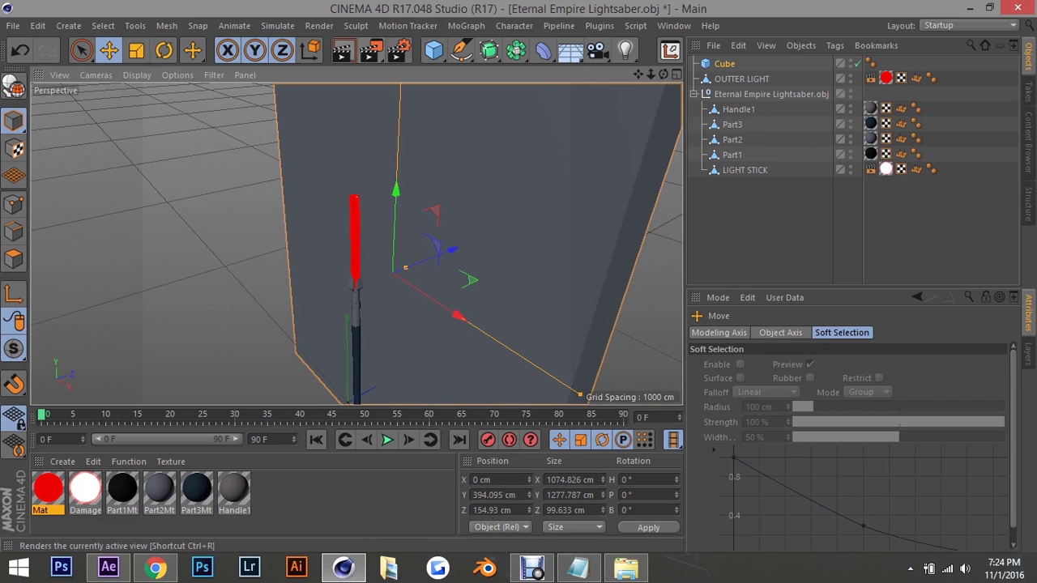
{"action": "left_click", "coordinate": [343, 52]}
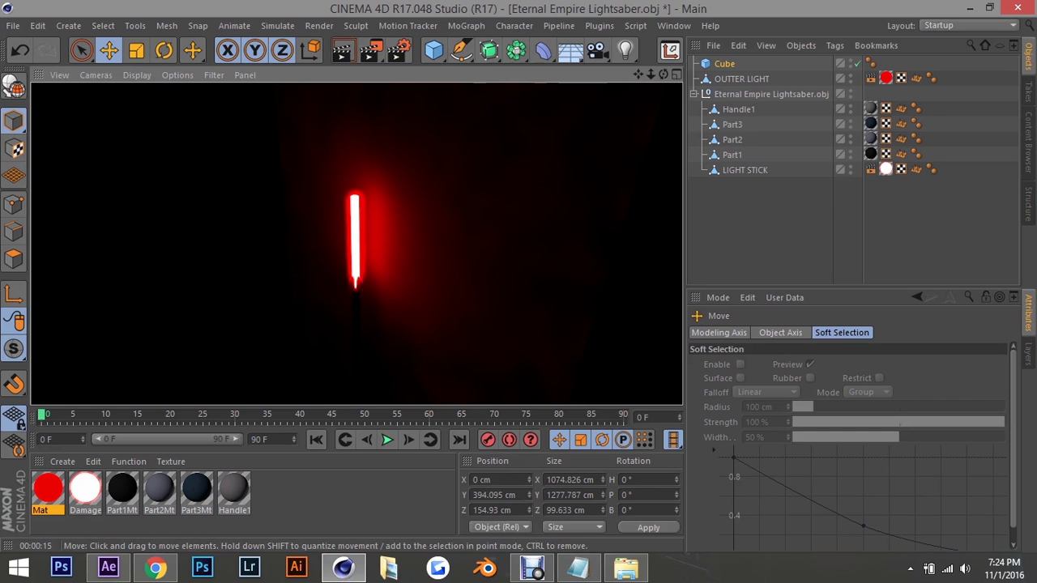
Back in the notes, select the closing 'FINISHED :)' line after the glow render
{"action": "left_click", "coordinate": [577, 567]}
{"action": "mouse_move", "coordinate": [507, 471]}
{"action": "left_mouse_down"}
{"action": "mouse_move", "coordinate": [452, 471]}
{"action": "mouse_move", "coordinate": [366, 507]}
{"action": "left_mouse_up"}
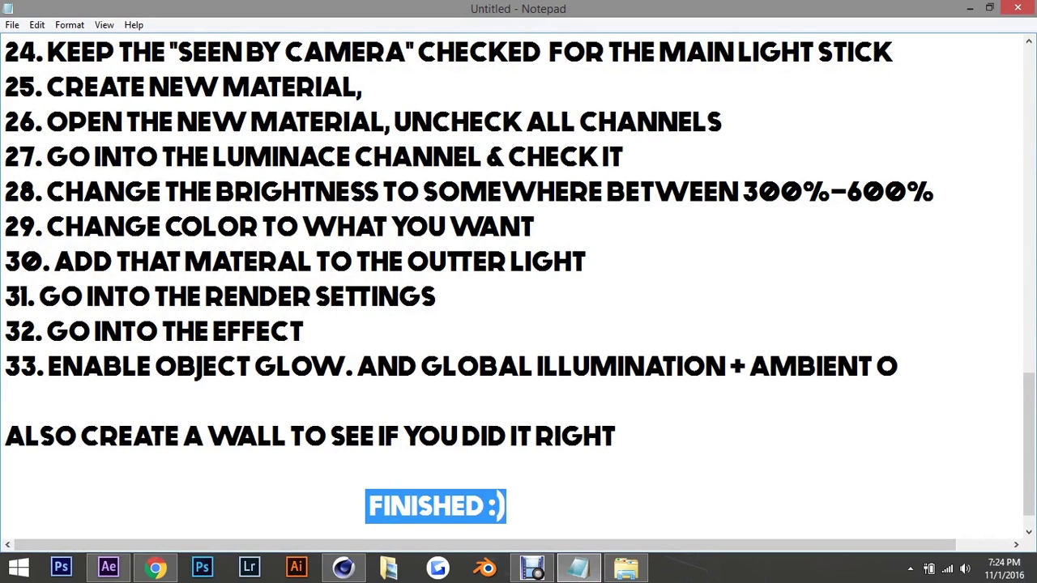
{"action": "key", "text": "XF86AudioLowerVolume"}
{"action": "key", "text": "alt"}
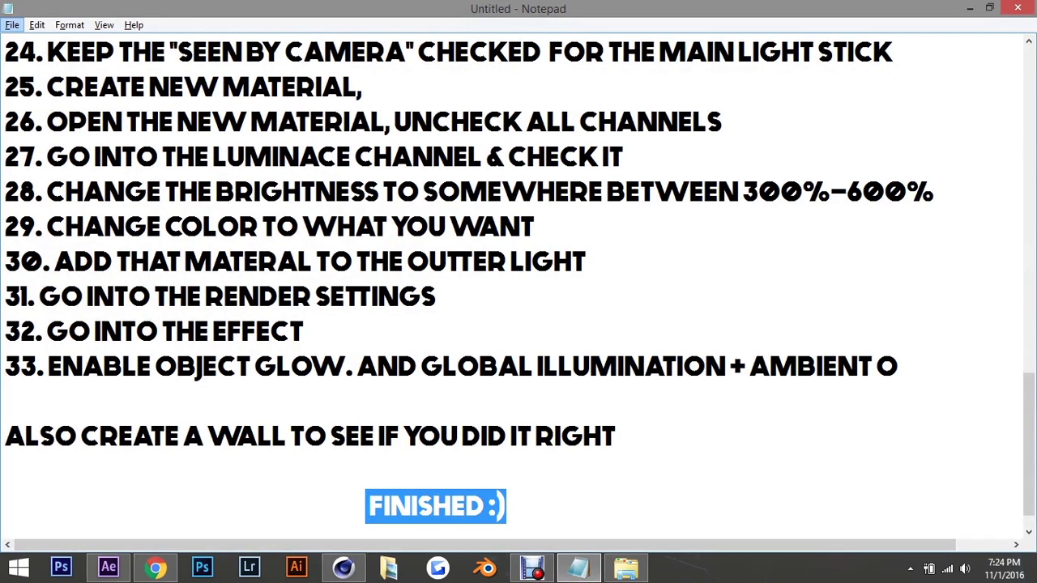